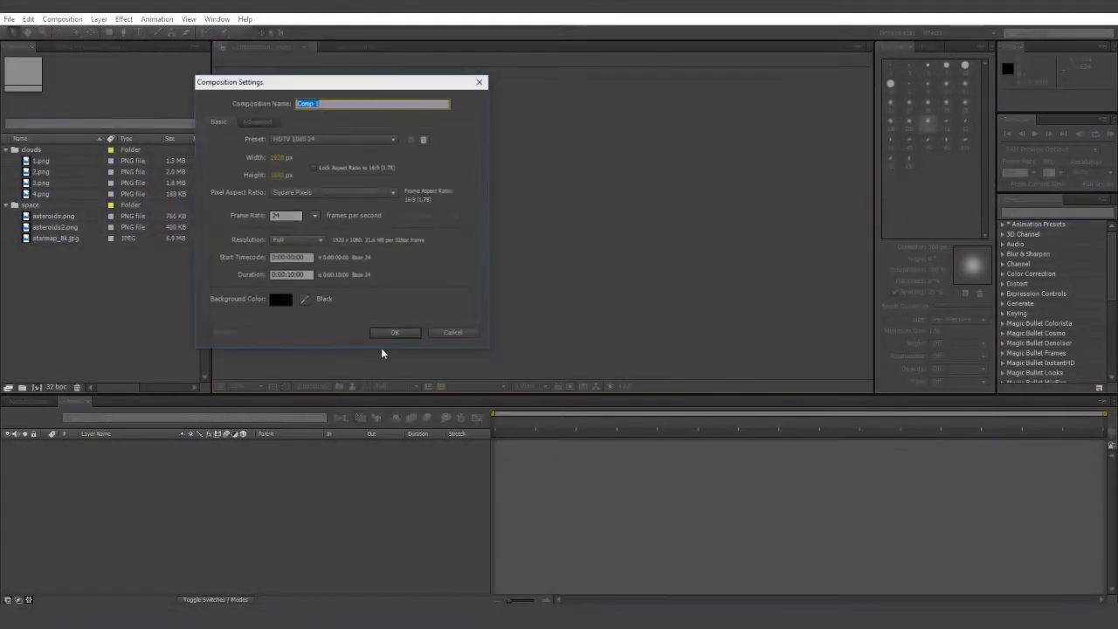
Create an HDTV 1080 24 composition named main and add a comp-size black solid named scene.
{"action": "type", "text": "main"}
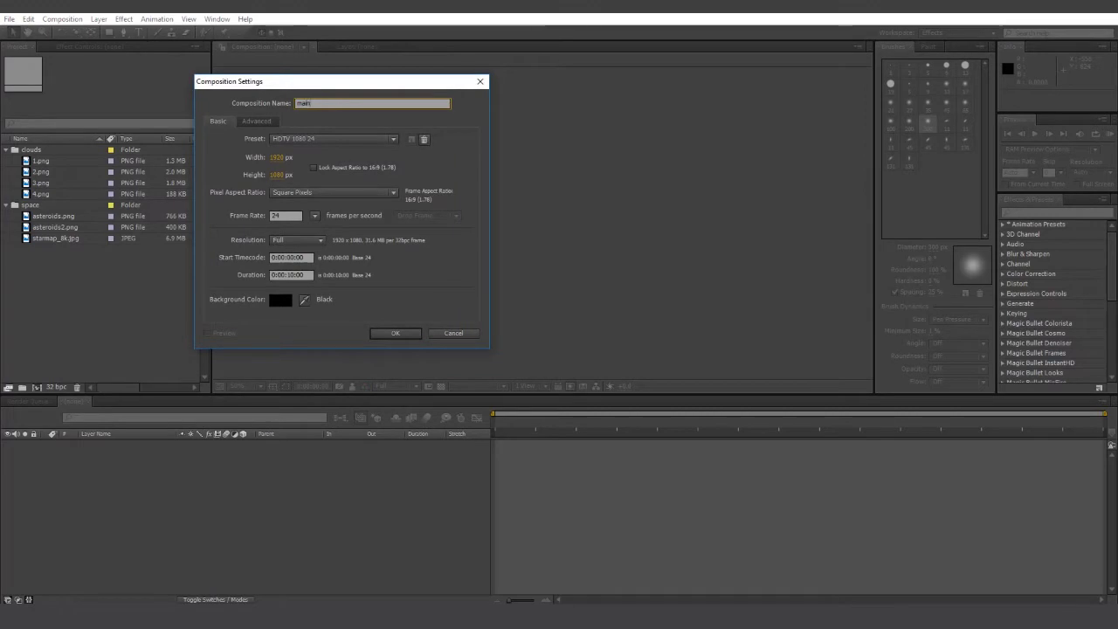
{"action": "left_click", "coordinate": [411, 332]}
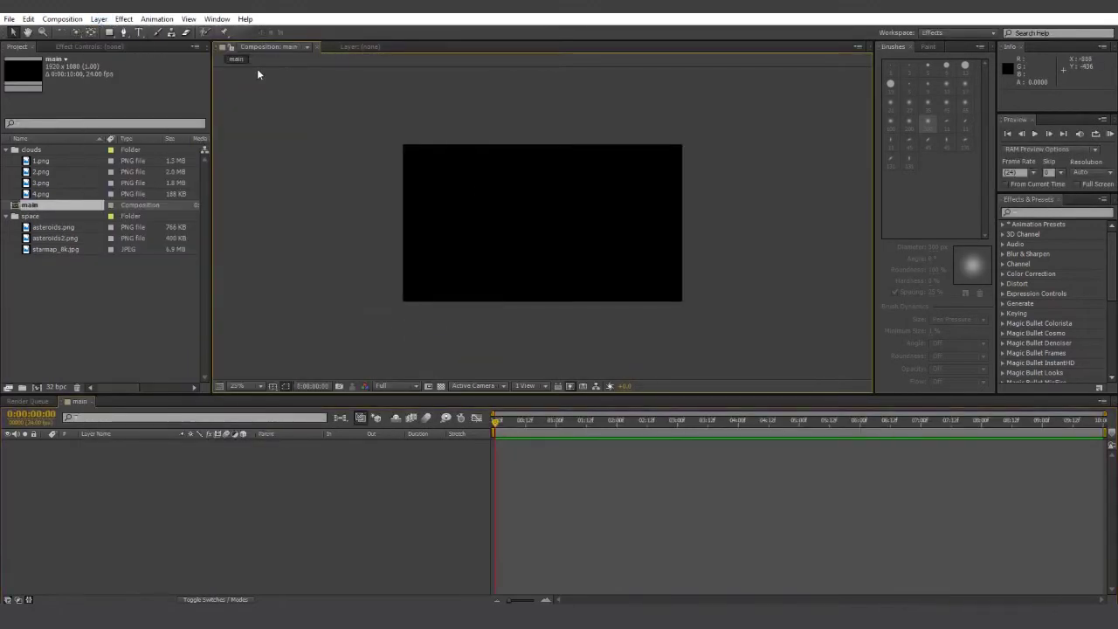
{"action": "left_click", "coordinate": [99, 19]}
{"action": "left_click", "coordinate": [322, 44]}
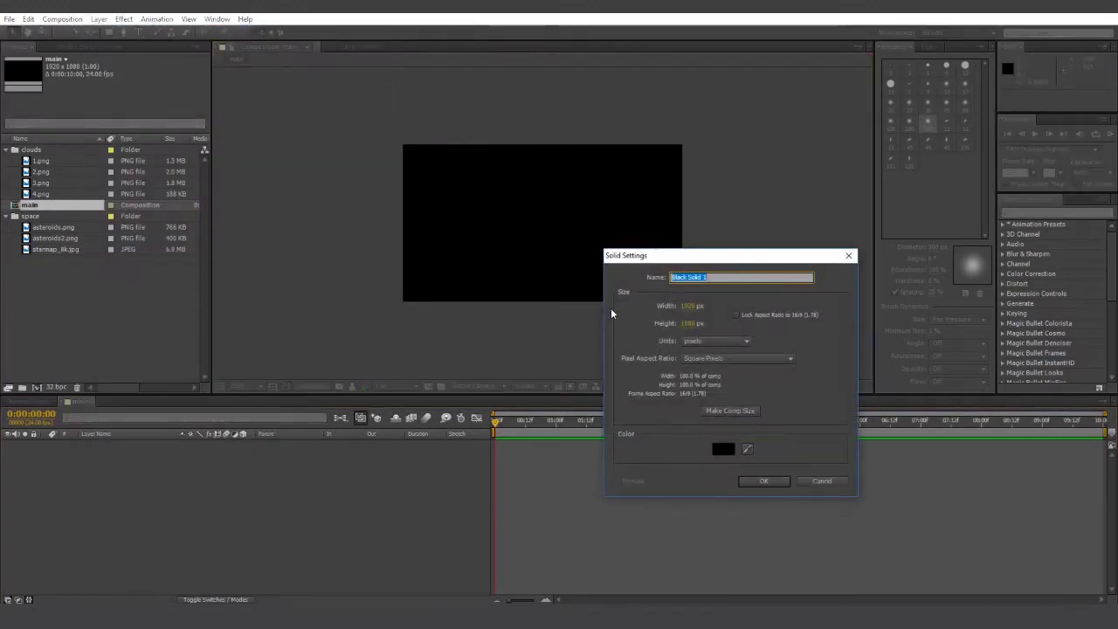
{"action": "type", "text": "scene"}
{"action": "left_click", "coordinate": [783, 482]}
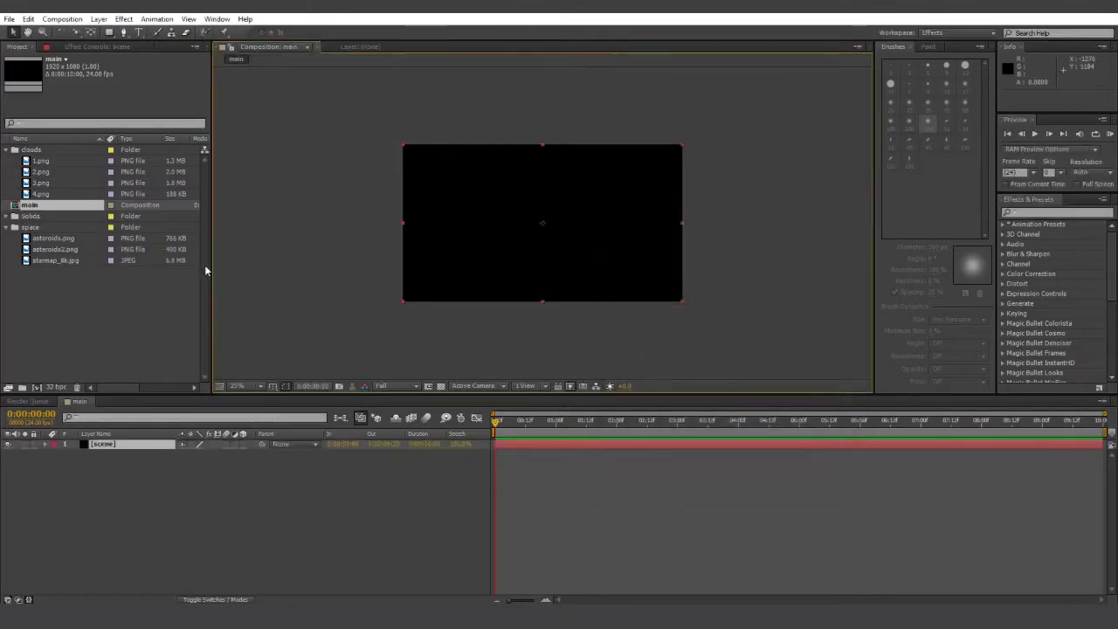
Find the Element effect and apply it to the scene solid.
{"action": "left_click", "coordinate": [1057, 212]}
{"action": "type", "text": "element"}
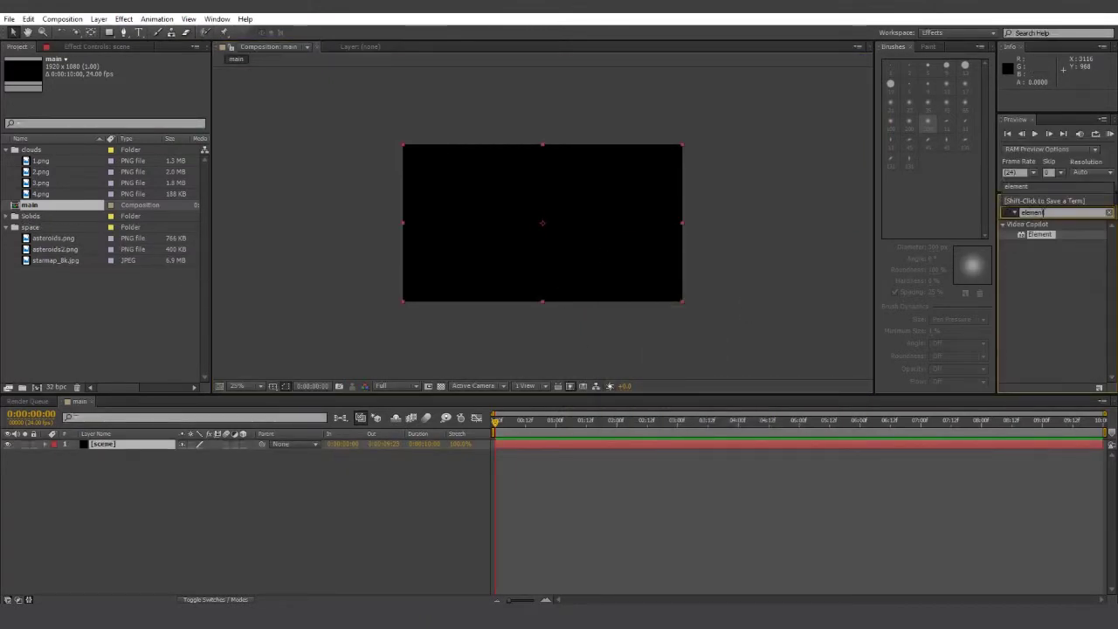
{"action": "double_click", "coordinate": [1038, 234]}
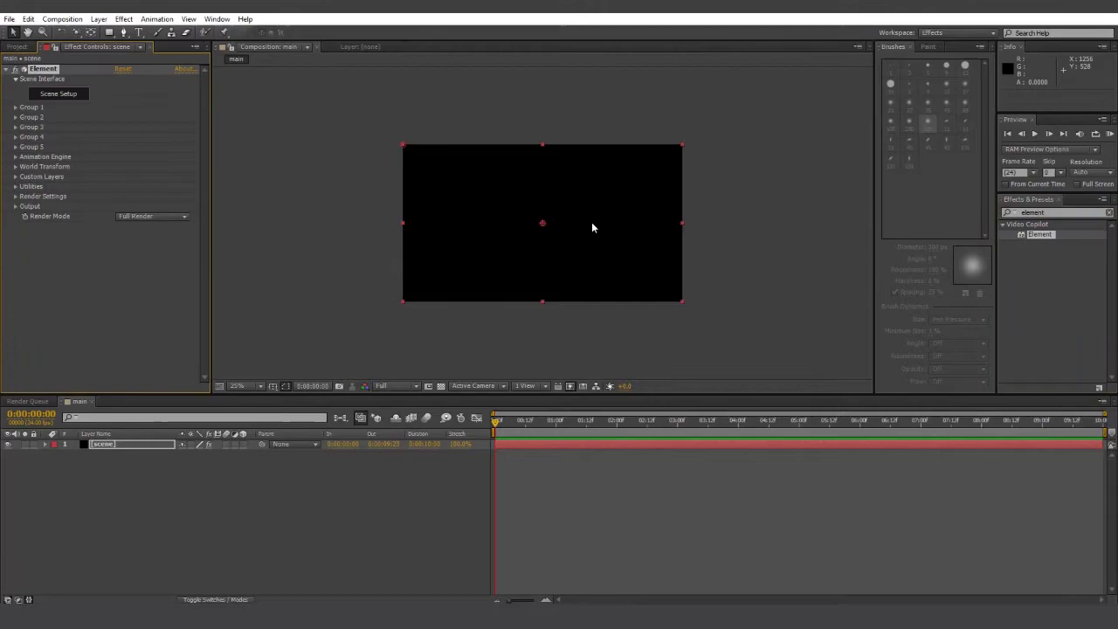
{"action": "scroll", "coordinate": [592, 222], "scroll_direction": "down", "scroll_amount": 1}
Open Element's Scene Setup and add the fighter model from the Favorites to the scene.
{"action": "left_click", "coordinate": [77, 94]}
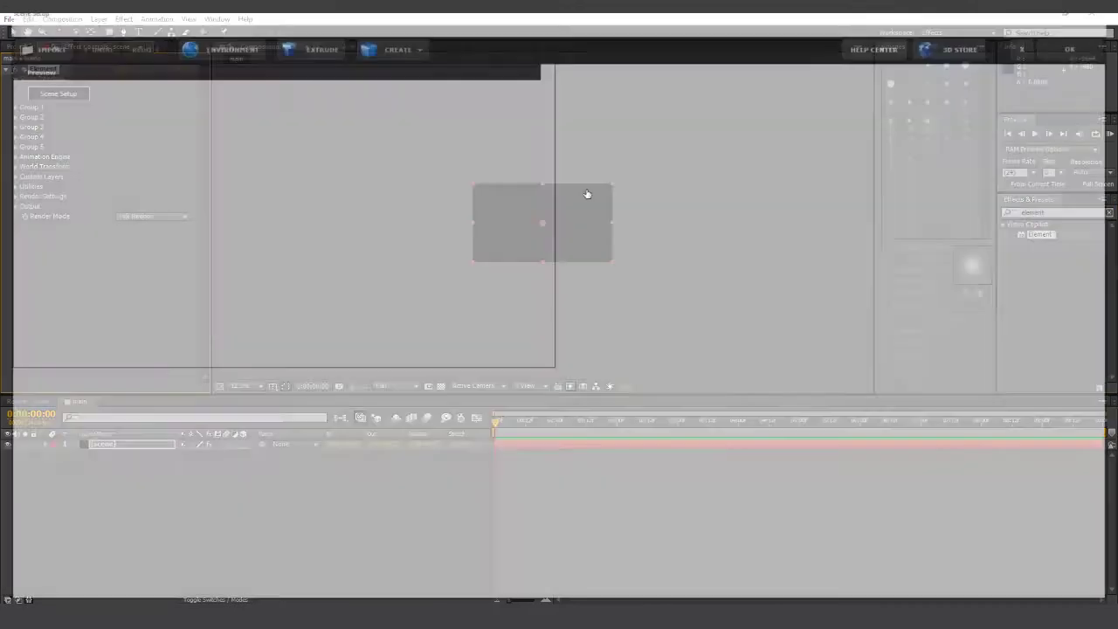
{"action": "scroll", "coordinate": [341, 208], "scroll_direction": "down", "scroll_amount": 3}
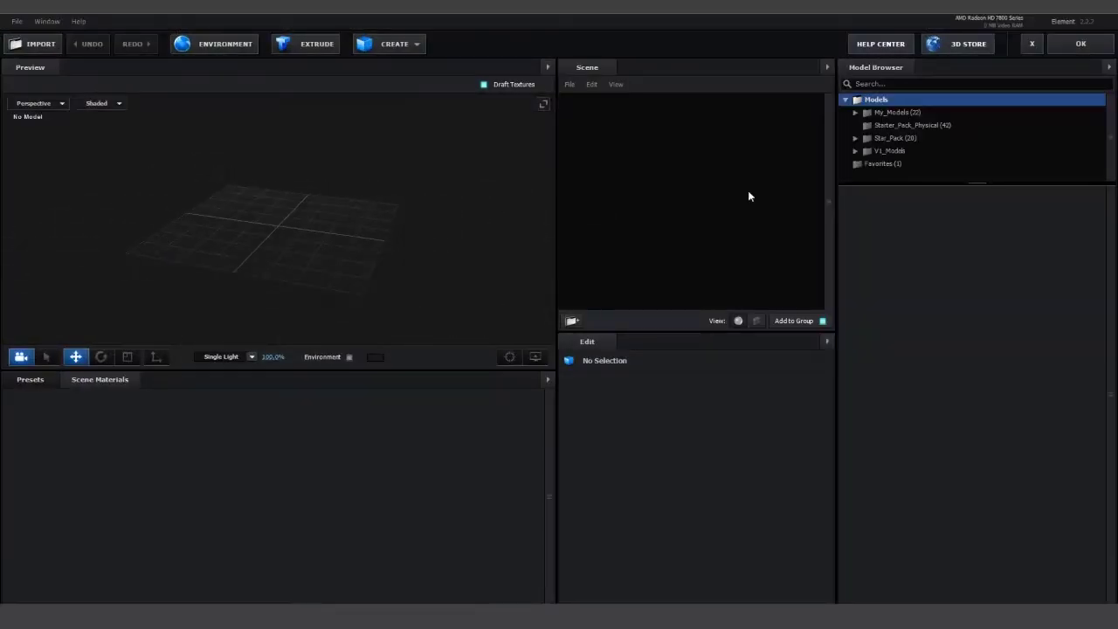
{"action": "left_click", "coordinate": [862, 139]}
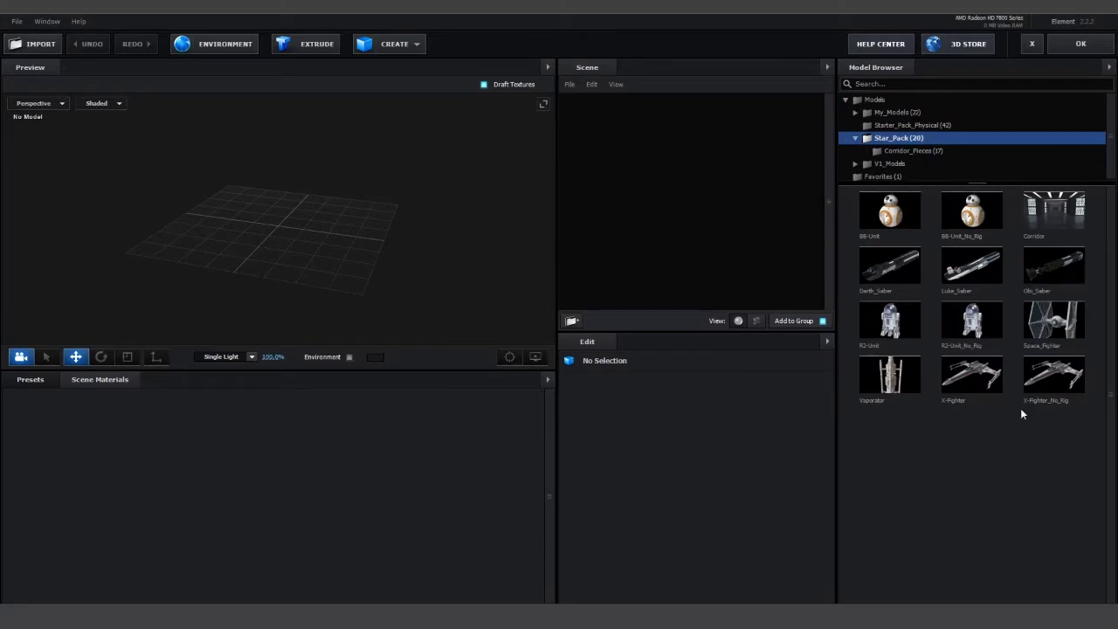
{"action": "left_click", "coordinate": [857, 164]}
{"action": "double_click", "coordinate": [885, 225]}
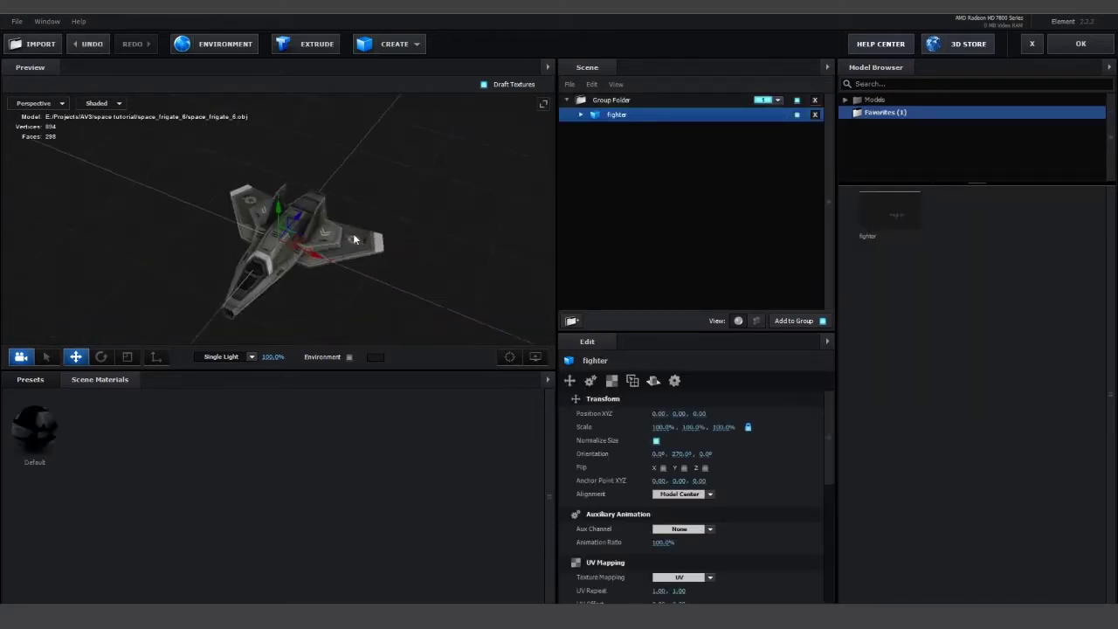
Set Ambient to 1 on the fighter's Default material and accept the scene setup.
{"action": "left_click", "coordinate": [581, 114]}
{"action": "left_click", "coordinate": [632, 129]}
{"action": "left_click_drag", "start_coordinate": [472, 238], "coordinate": [384, 215]}
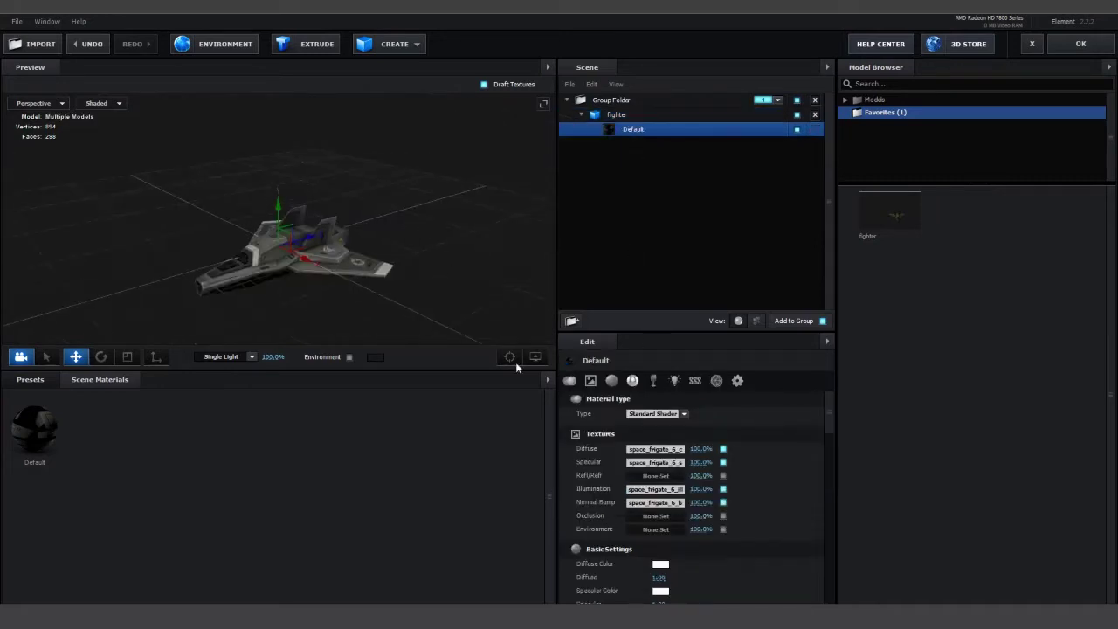
{"action": "scroll", "coordinate": [766, 509], "scroll_direction": "down", "scroll_amount": 3}
{"action": "left_click", "coordinate": [665, 561]}
{"action": "type", "text": "1"}
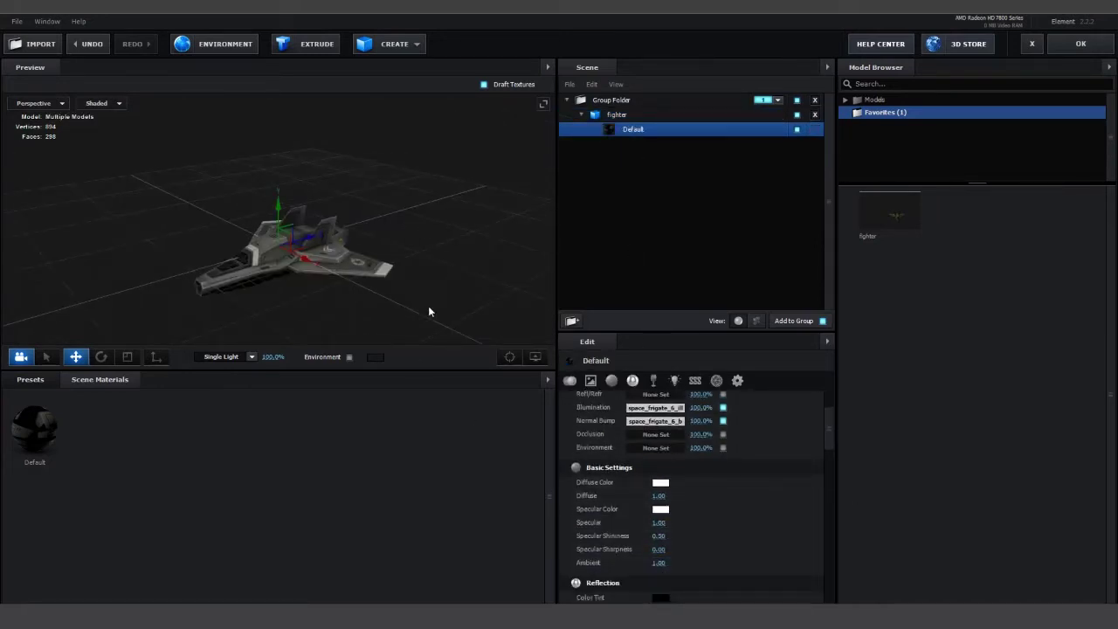
{"action": "left_click_drag", "start_coordinate": [428, 311], "coordinate": [454, 288]}
{"action": "left_click", "coordinate": [1070, 43]}
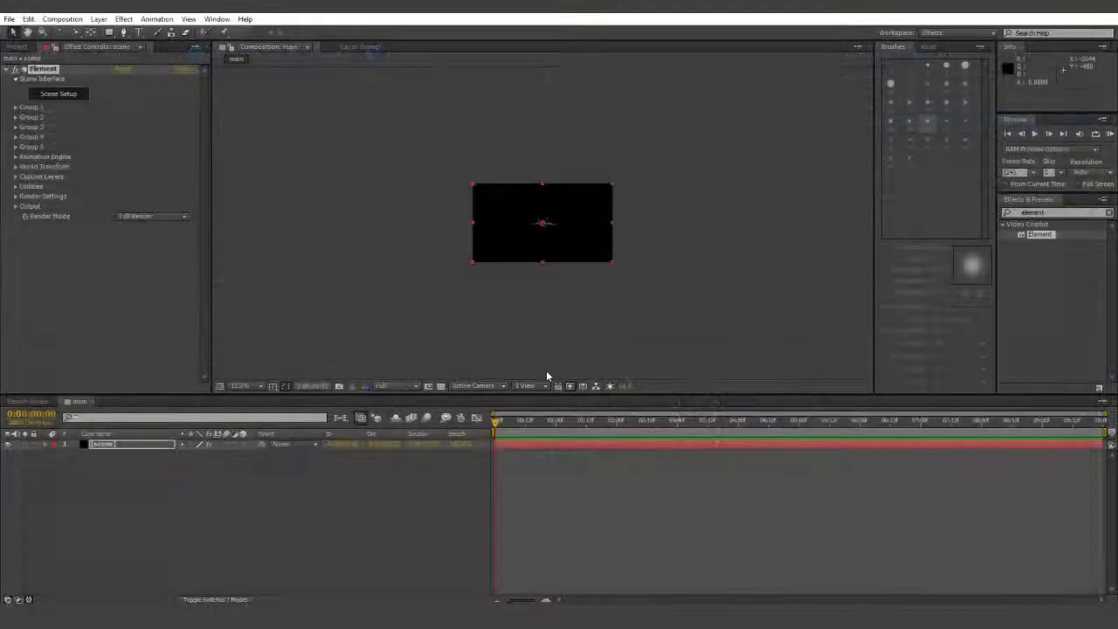
Add a null object, rename it ship control and make it a 3D layer.
{"action": "left_click", "coordinate": [99, 19]}
{"action": "mouse_move", "coordinate": [324, 33]}
{"action": "left_click", "coordinate": [420, 77]}
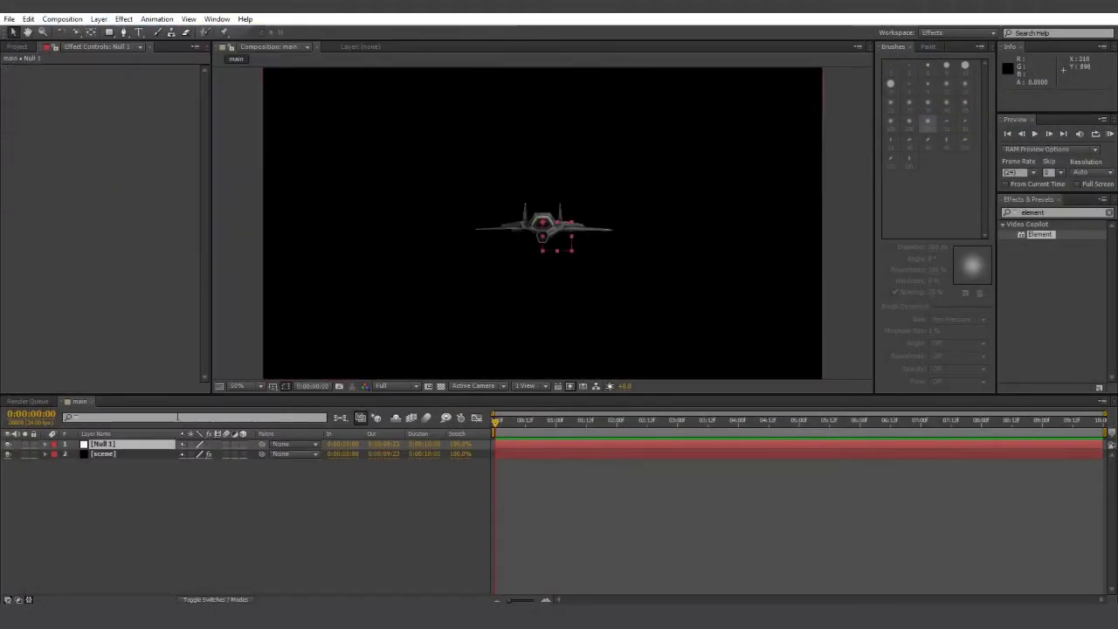
{"action": "right_click", "coordinate": [98, 444]}
{"action": "left_click", "coordinate": [175, 439]}
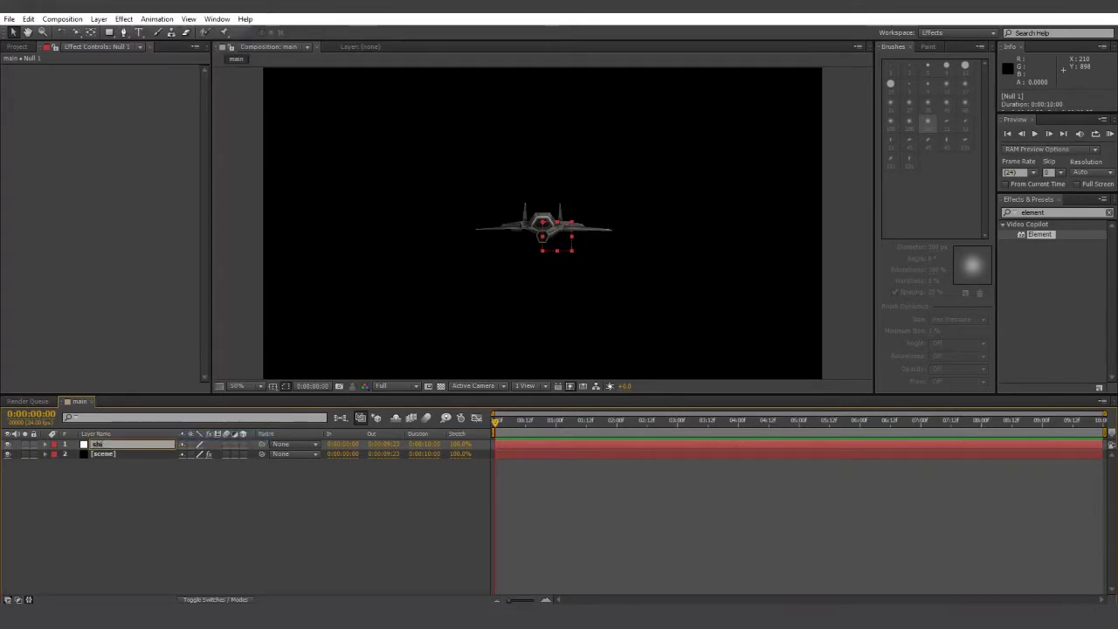
{"action": "left_click", "coordinate": [157, 509]}
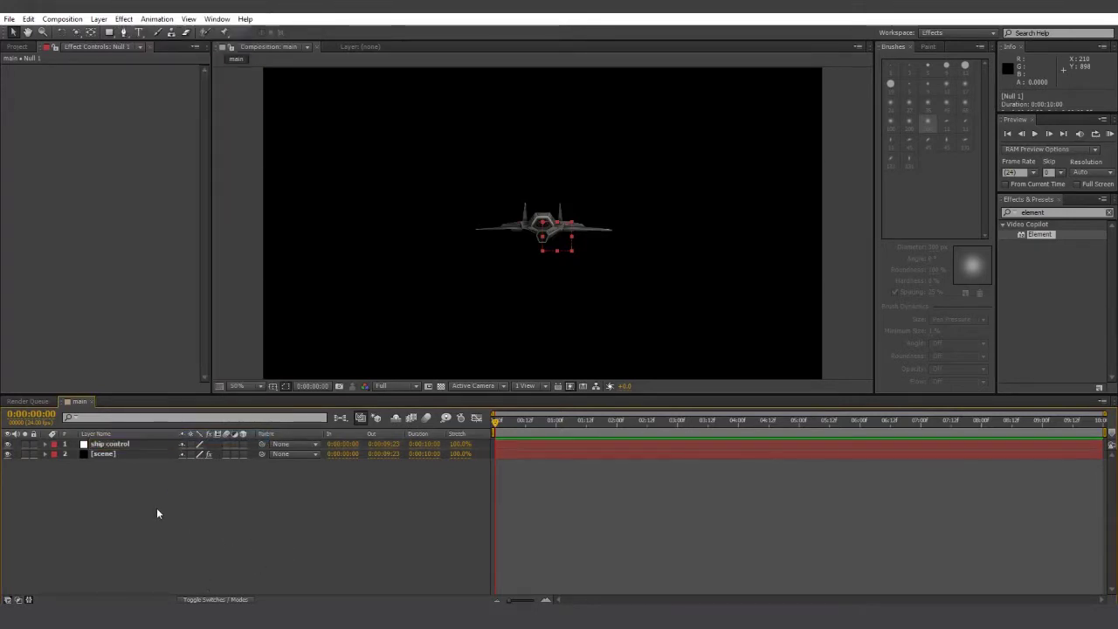
{"action": "left_click", "coordinate": [117, 445]}
{"action": "left_click", "coordinate": [248, 449]}
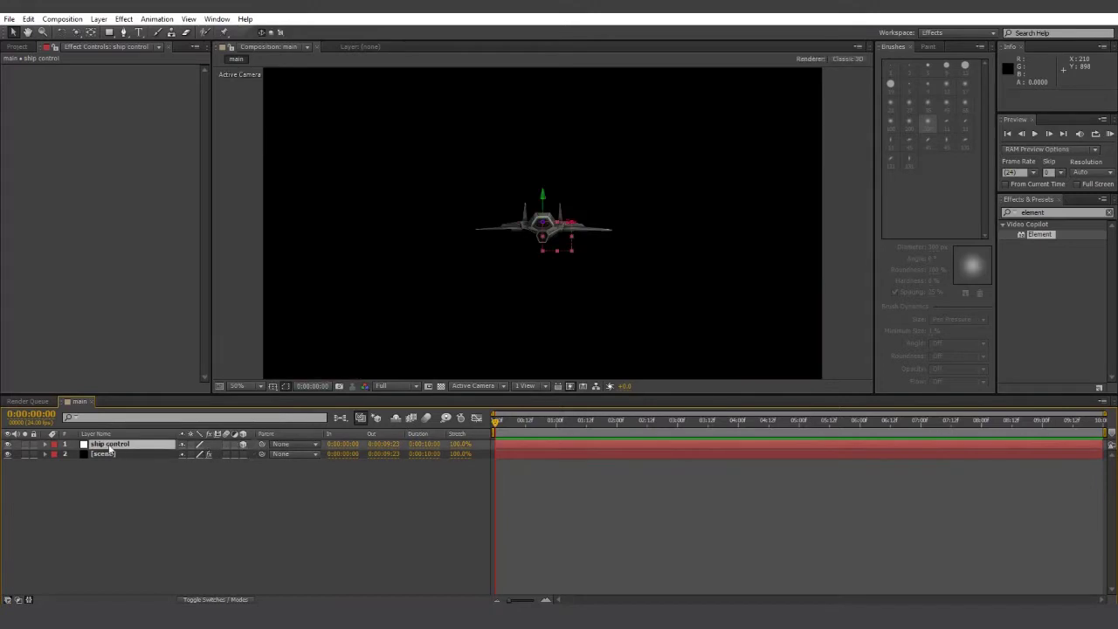
Duplicate the ship control null and rename the copy ship control parent.
{"action": "key", "text": "ctrl+d"}
{"action": "right_click", "coordinate": [98, 444]}
{"action": "left_click", "coordinate": [133, 435]}
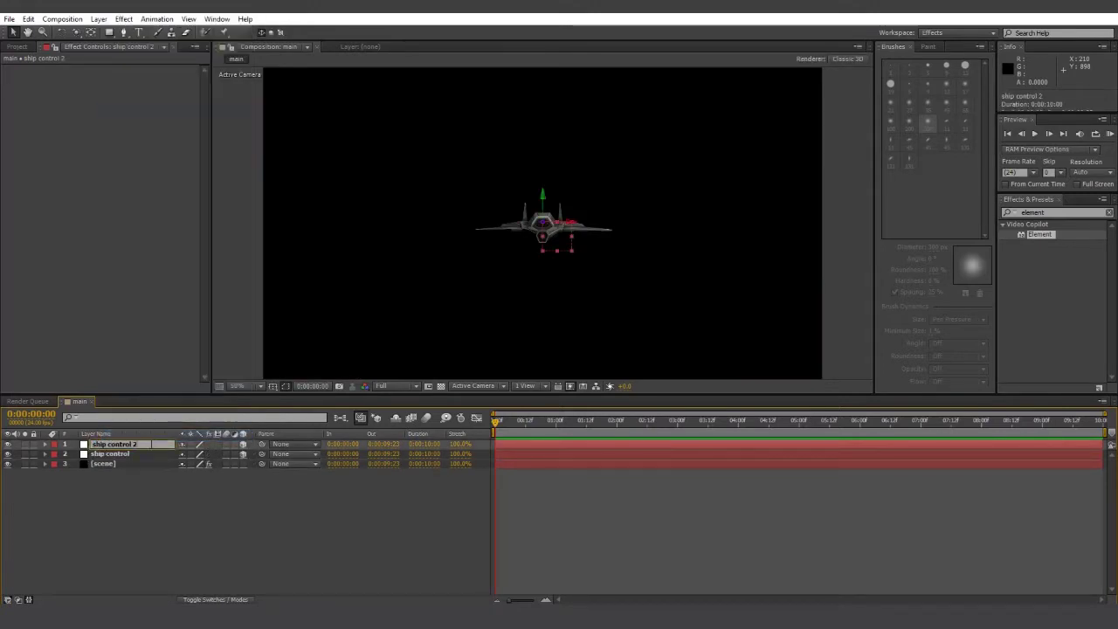
{"action": "type", "text": "parent"}
{"action": "left_click", "coordinate": [194, 528]}
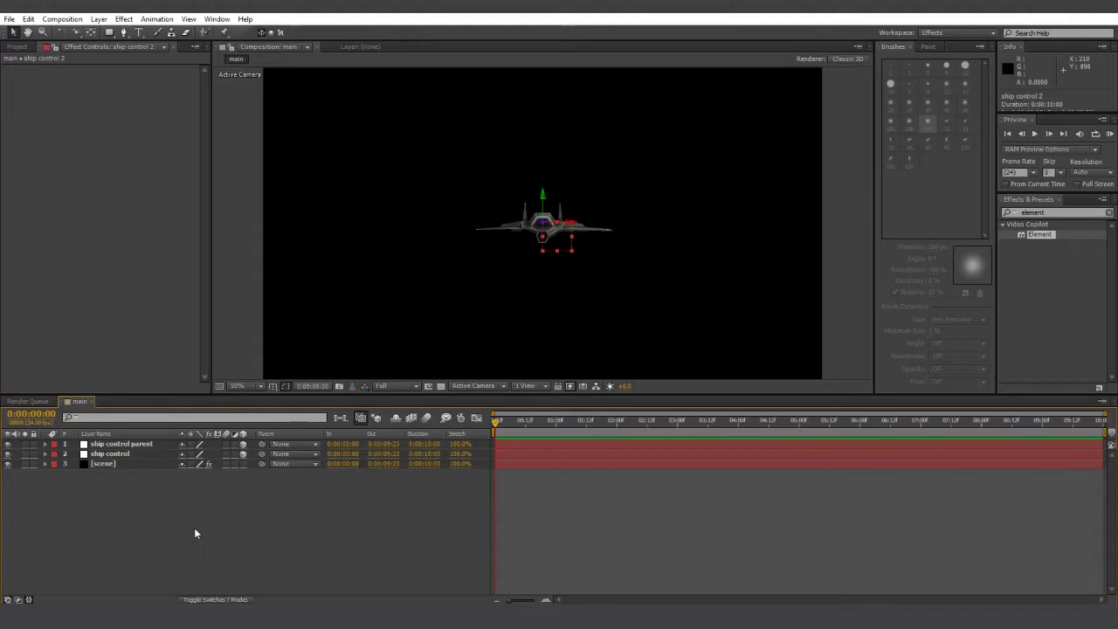
Add a two-node camera named main with the Custom preset.
{"action": "left_click", "coordinate": [98, 18]}
{"action": "mouse_move", "coordinate": [115, 34]}
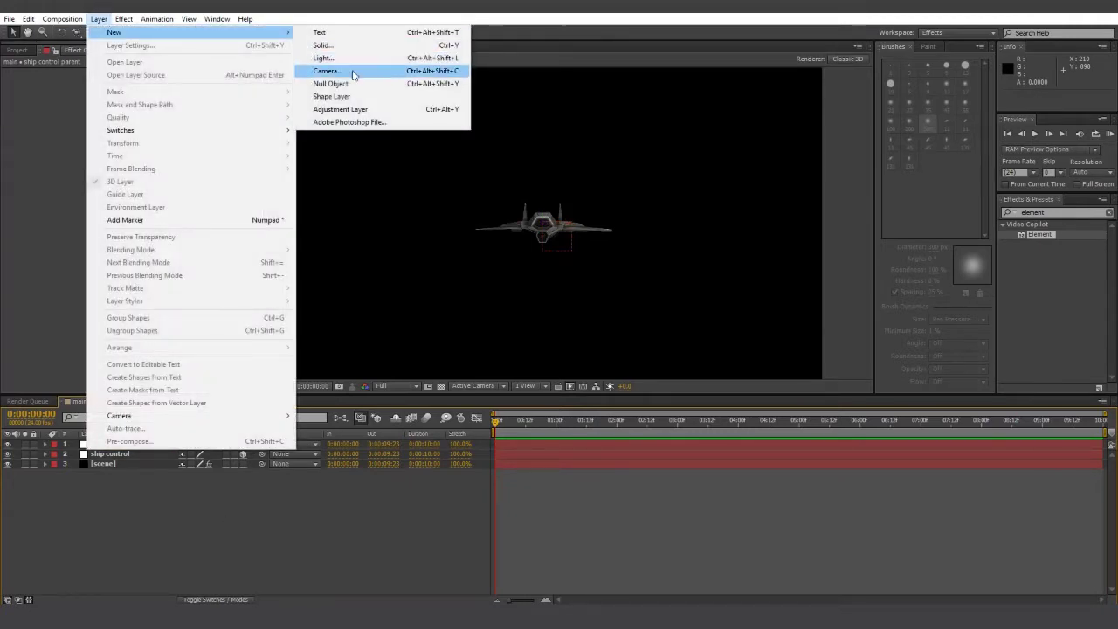
{"action": "left_click", "coordinate": [352, 71]}
{"action": "type", "text": "main"}
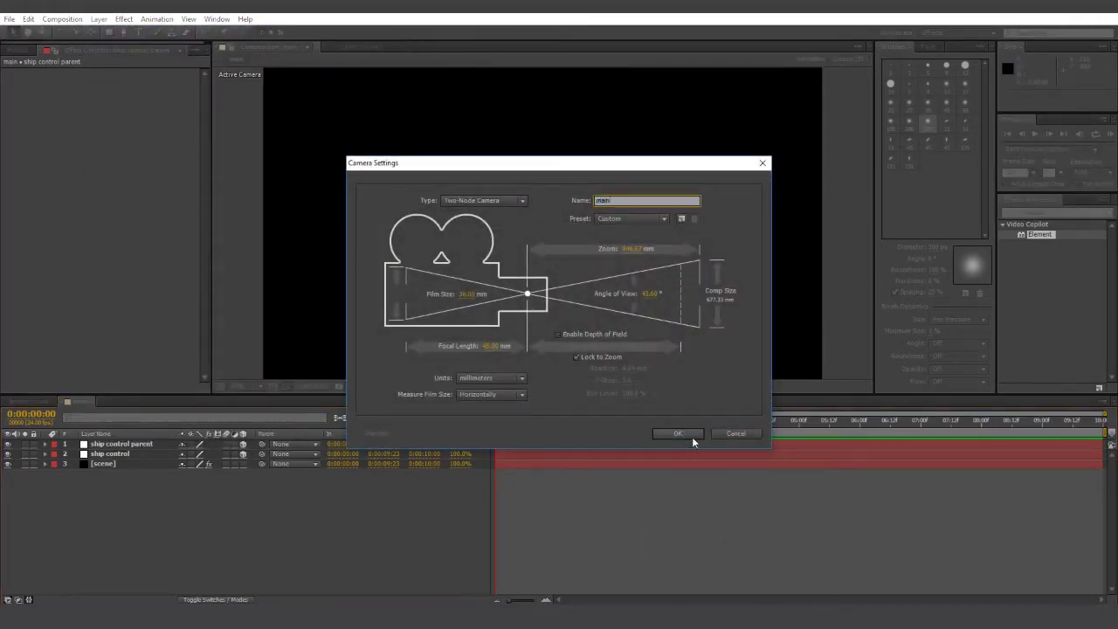
{"action": "left_click", "coordinate": [691, 437]}
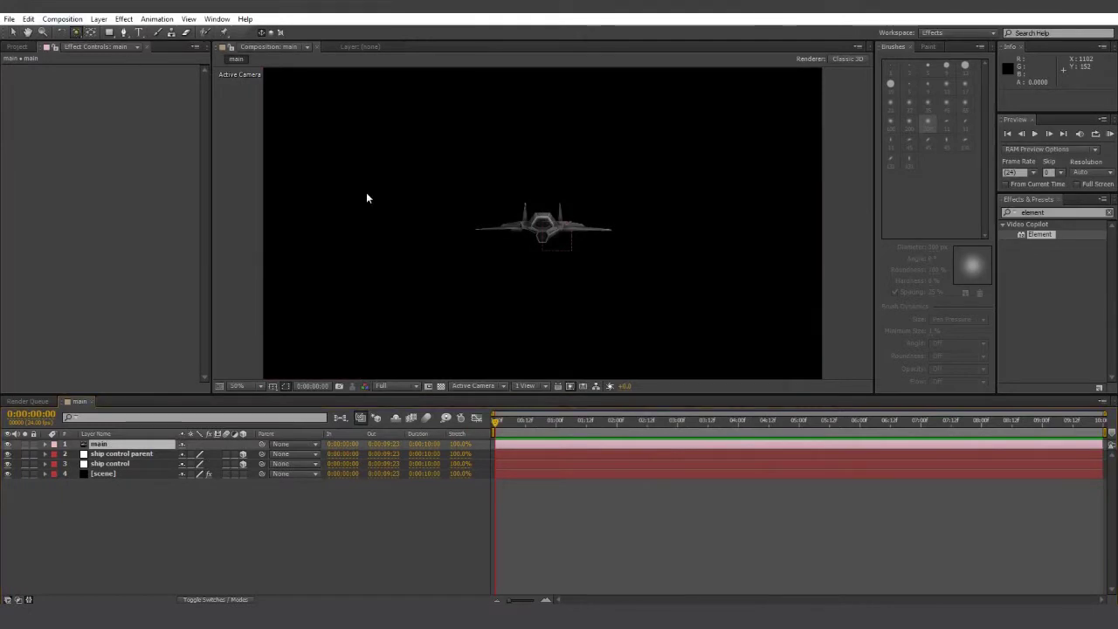
Set the scene layer's Element render mode to Draft and orbit the camera to a raised three-quarter front view of the fighter.
{"action": "key", "text": "c"}
{"action": "left_click_drag", "start_coordinate": [367, 198], "coordinate": [345, 207]}
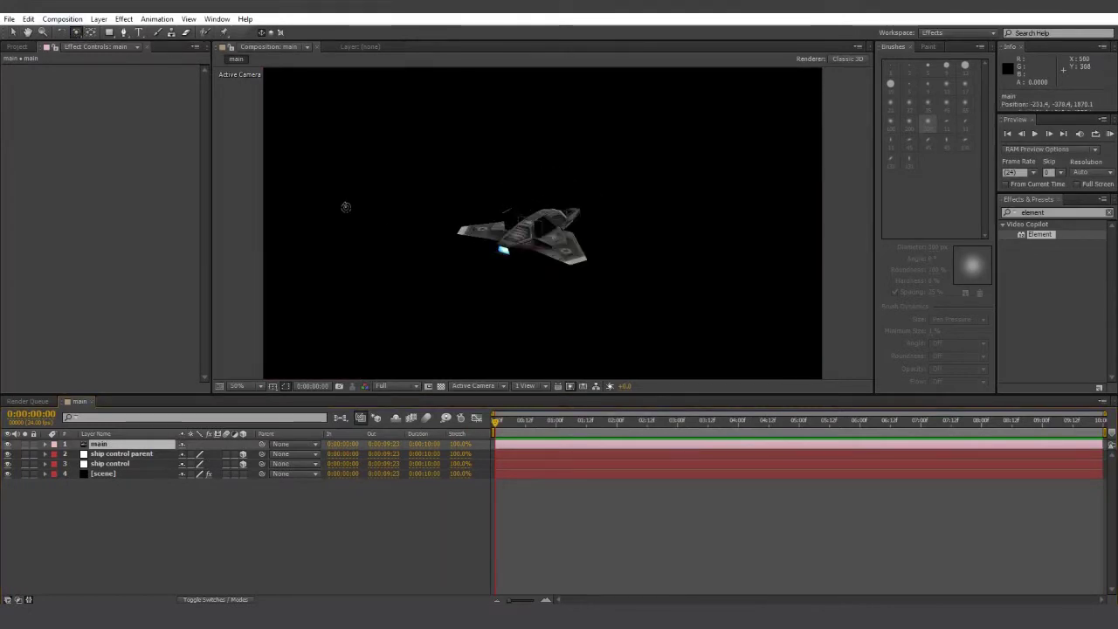
{"action": "left_click", "coordinate": [103, 474]}
{"action": "left_click", "coordinate": [161, 216]}
{"action": "left_click", "coordinate": [161, 254]}
{"action": "scroll", "coordinate": [600, 212], "scroll_direction": "up", "scroll_amount": 1}
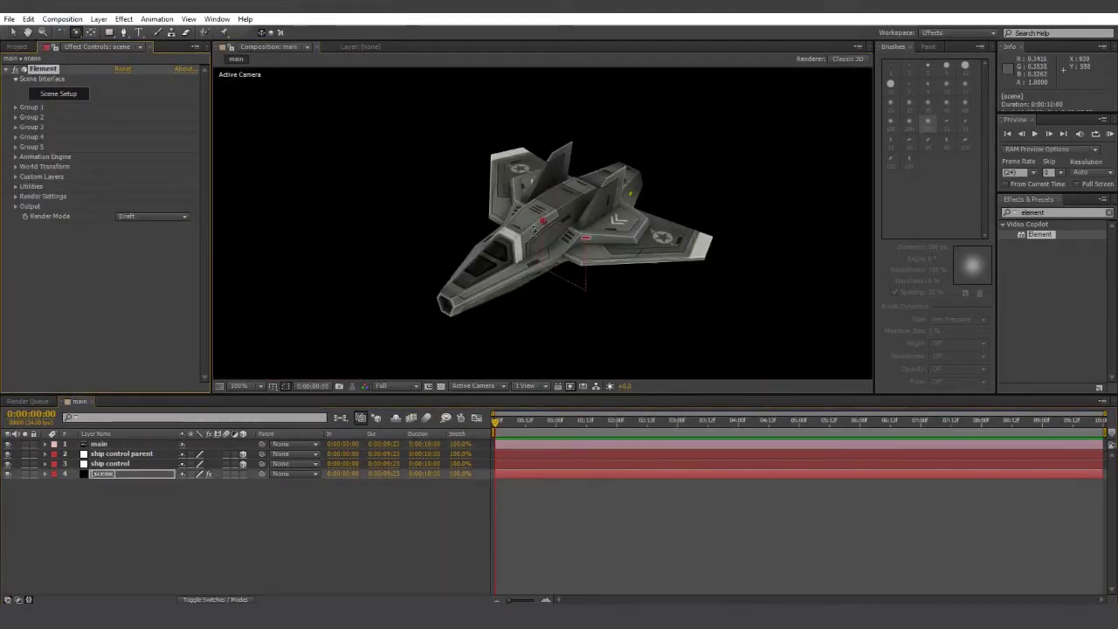
{"action": "mouse_move", "coordinate": [600, 213]}
{"action": "left_mouse_down"}
{"action": "mouse_move", "coordinate": [629, 219]}
{"action": "mouse_move", "coordinate": [577, 230]}
{"action": "mouse_move", "coordinate": [588, 229]}
{"action": "left_mouse_up"}
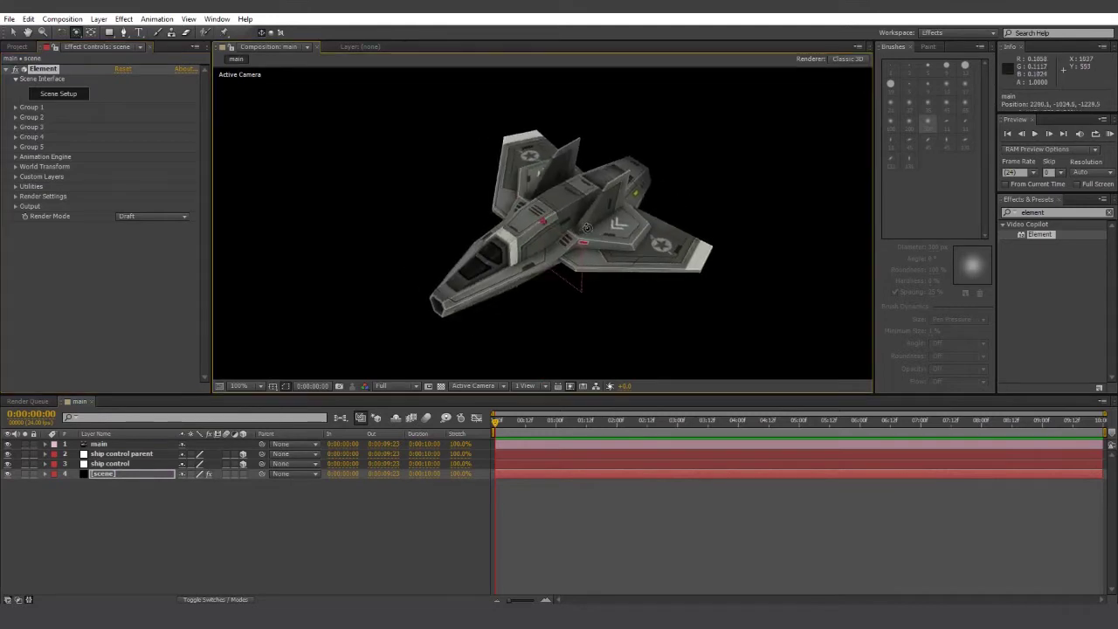
{"action": "scroll", "coordinate": [588, 228], "scroll_direction": "down", "scroll_amount": 2}
{"action": "key", "text": "period"}
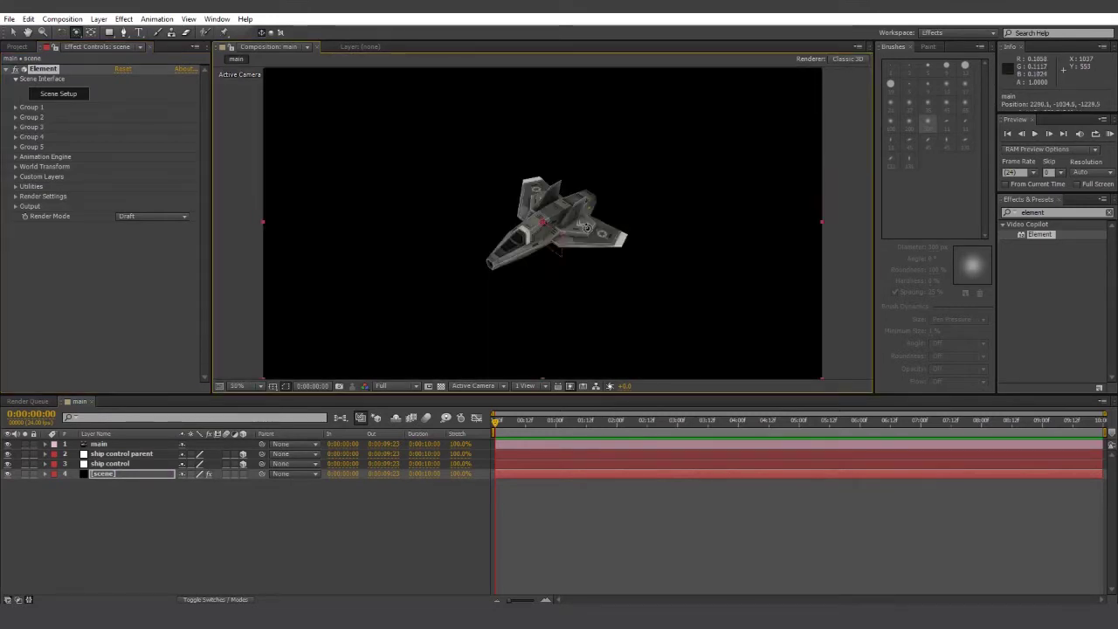
Try parenting the scene layer to ship control parent, test the null's position in different directions, and undo the moves and parenting.
{"action": "left_click", "coordinate": [293, 473]}
{"action": "left_click", "coordinate": [323, 516]}
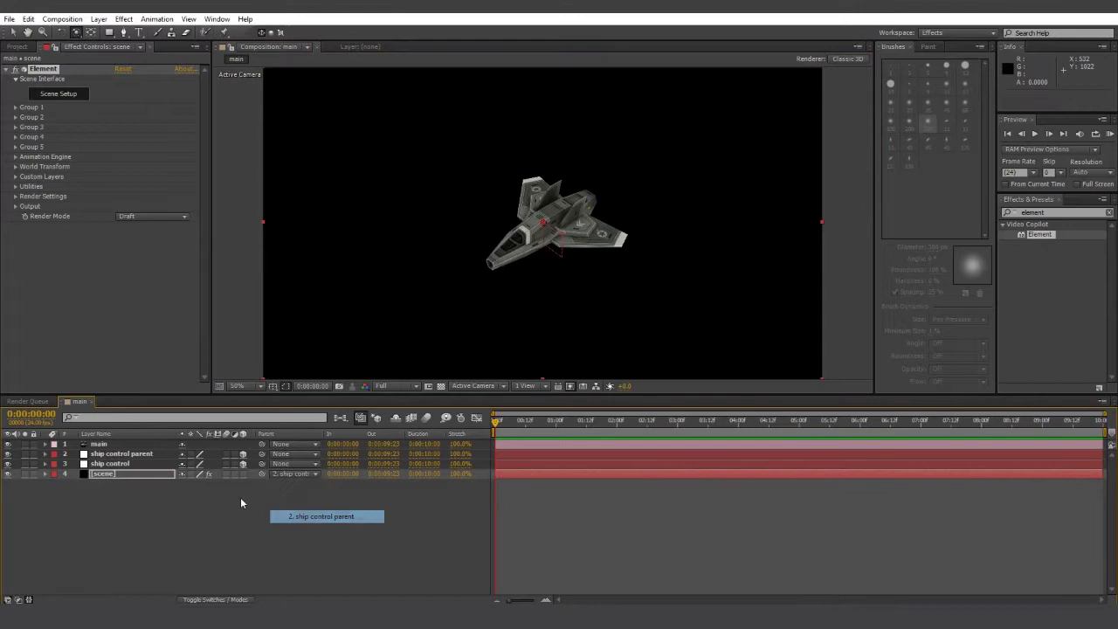
{"action": "left_click", "coordinate": [146, 454]}
{"action": "key", "text": "p"}
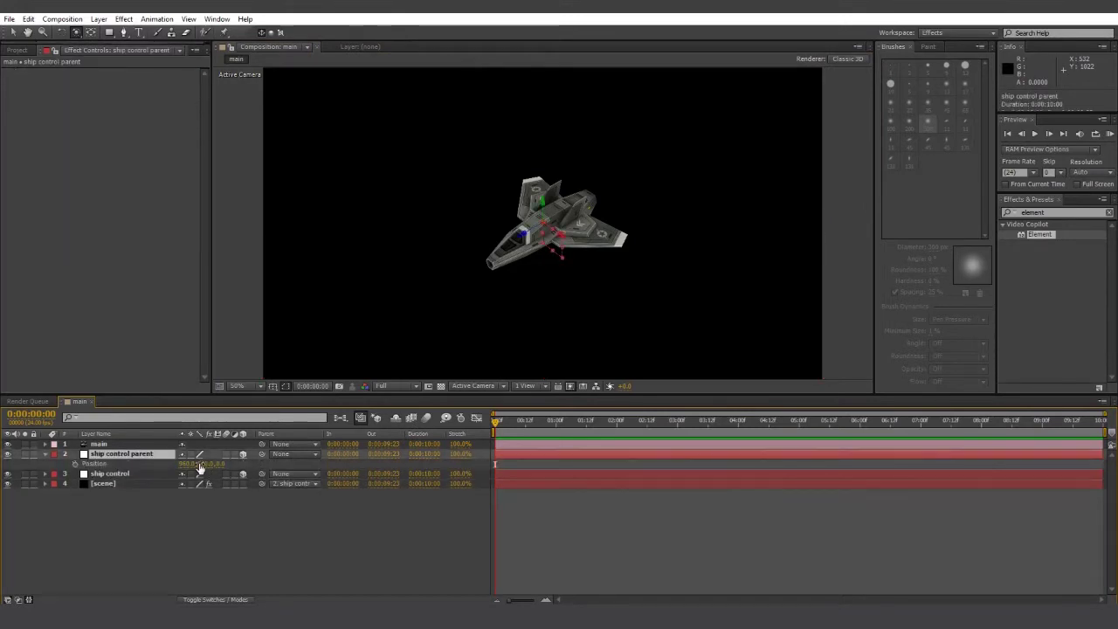
{"action": "left_click_drag", "start_coordinate": [199, 465], "coordinate": [282, 437]}
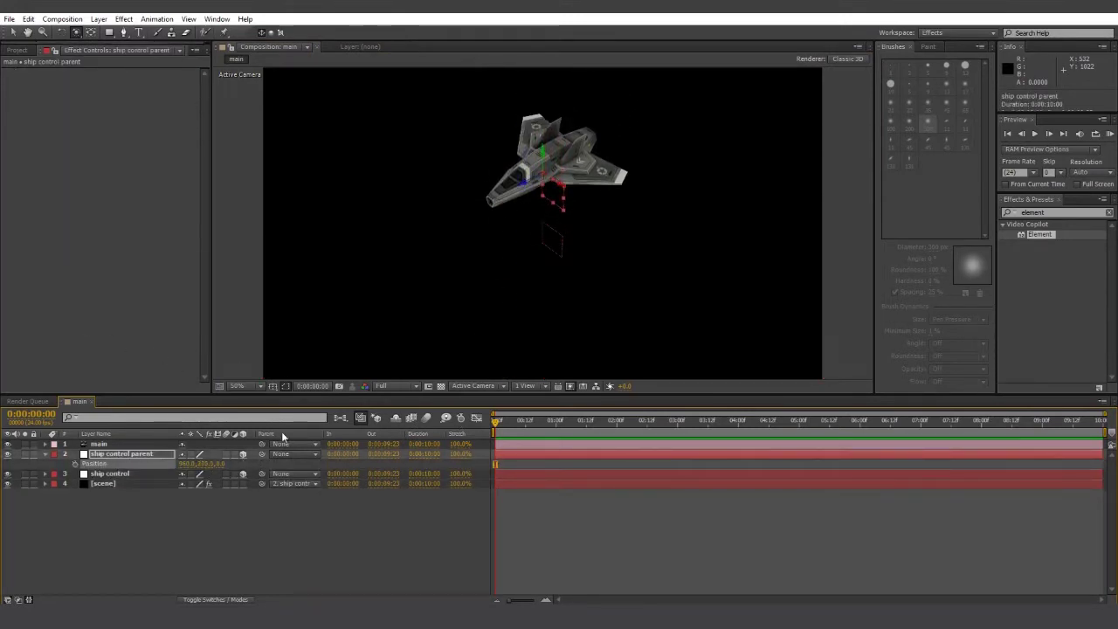
{"action": "key", "text": "ctrl+z"}
{"action": "left_click_drag", "start_coordinate": [223, 464], "coordinate": [100, 486]}
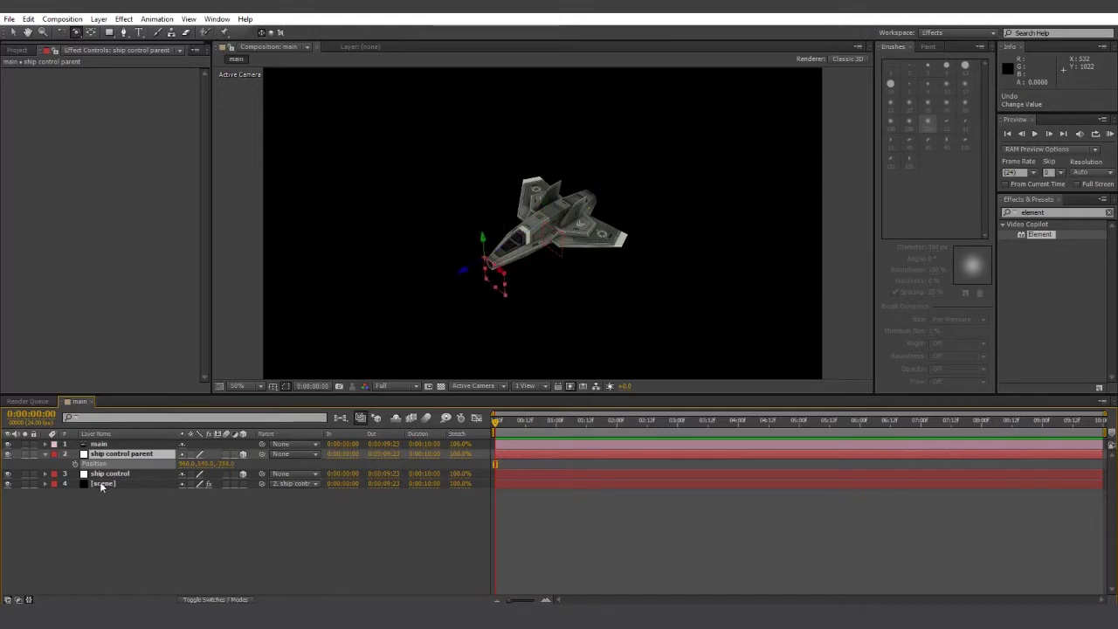
{"action": "key", "text": "ctrl+z"}
{"action": "left_click_drag", "start_coordinate": [194, 465], "coordinate": [308, 429]}
{"action": "key", "text": "ctrl+z"}
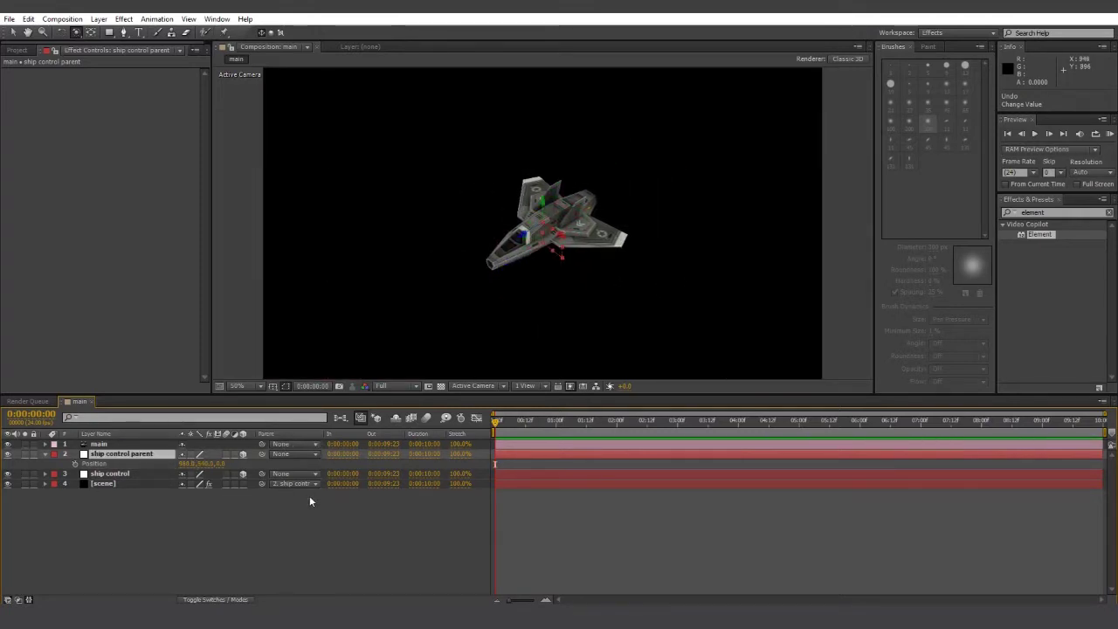
{"action": "left_click", "coordinate": [295, 483]}
{"action": "left_click", "coordinate": [289, 495]}
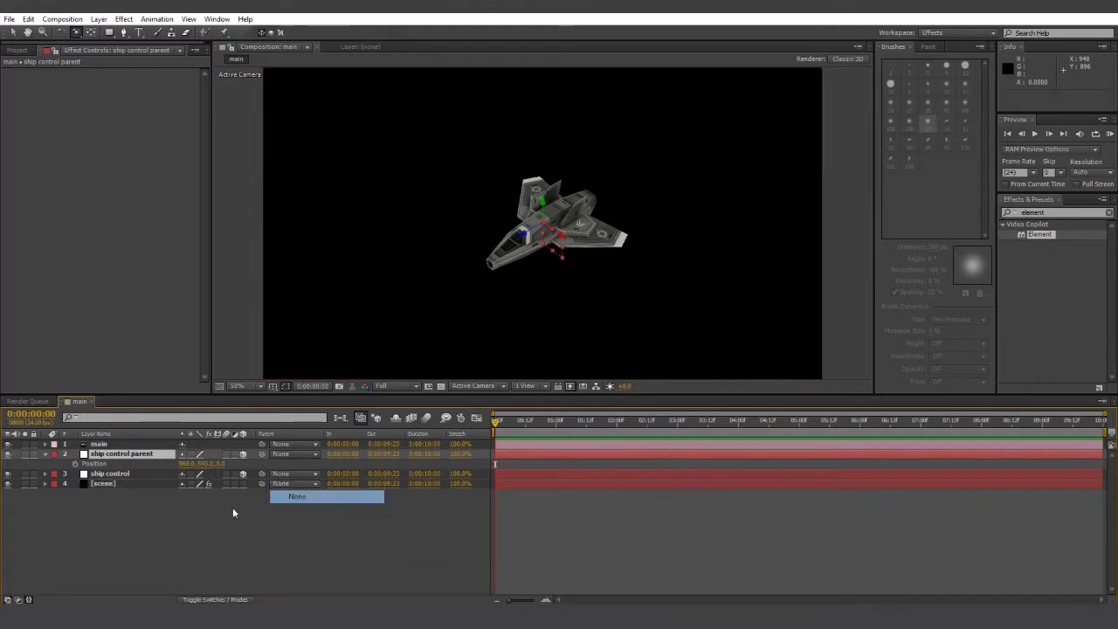
Link Element's Group 1 Particle Replicator Position XY on the scene layer to ship control parent's position with an expression.
{"action": "left_click", "coordinate": [45, 484]}
{"action": "left_click", "coordinate": [54, 495]}
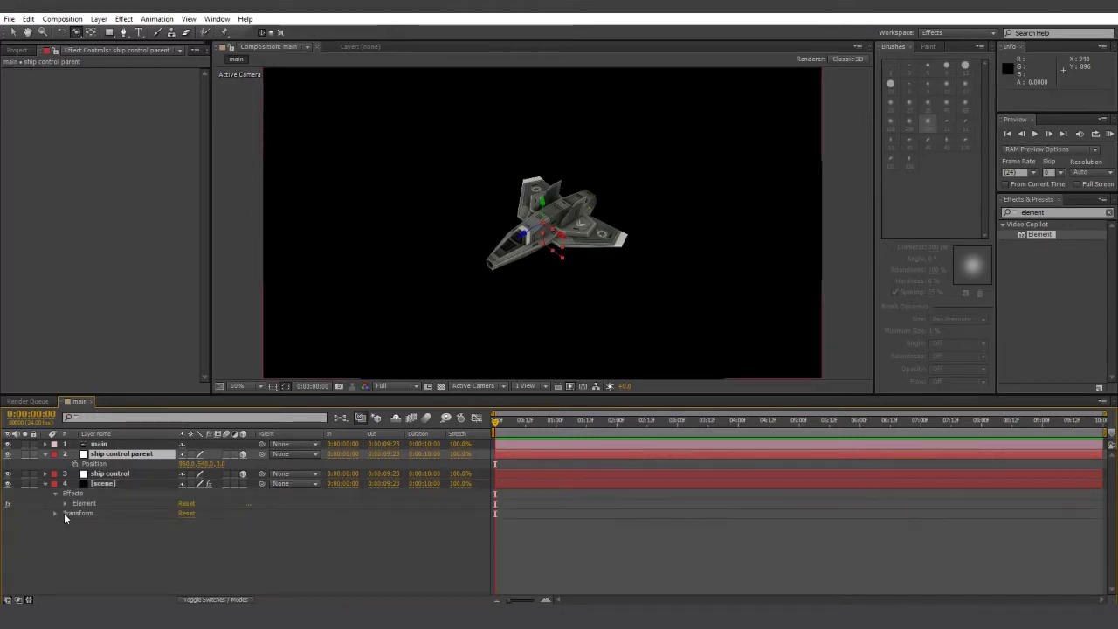
{"action": "left_click", "coordinate": [63, 503]}
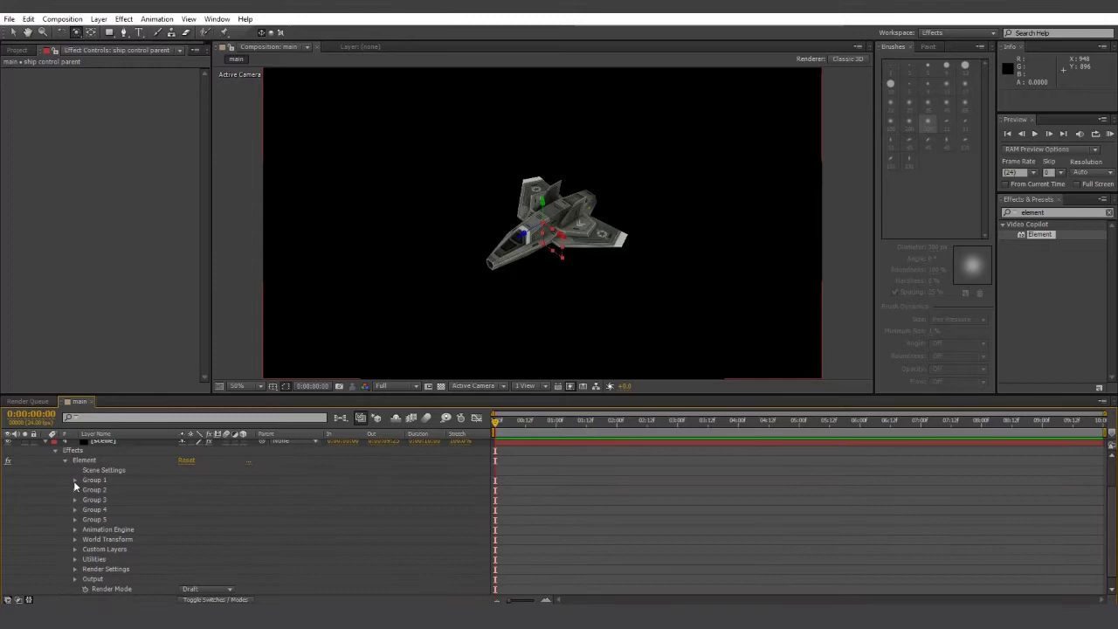
{"action": "left_click", "coordinate": [84, 500]}
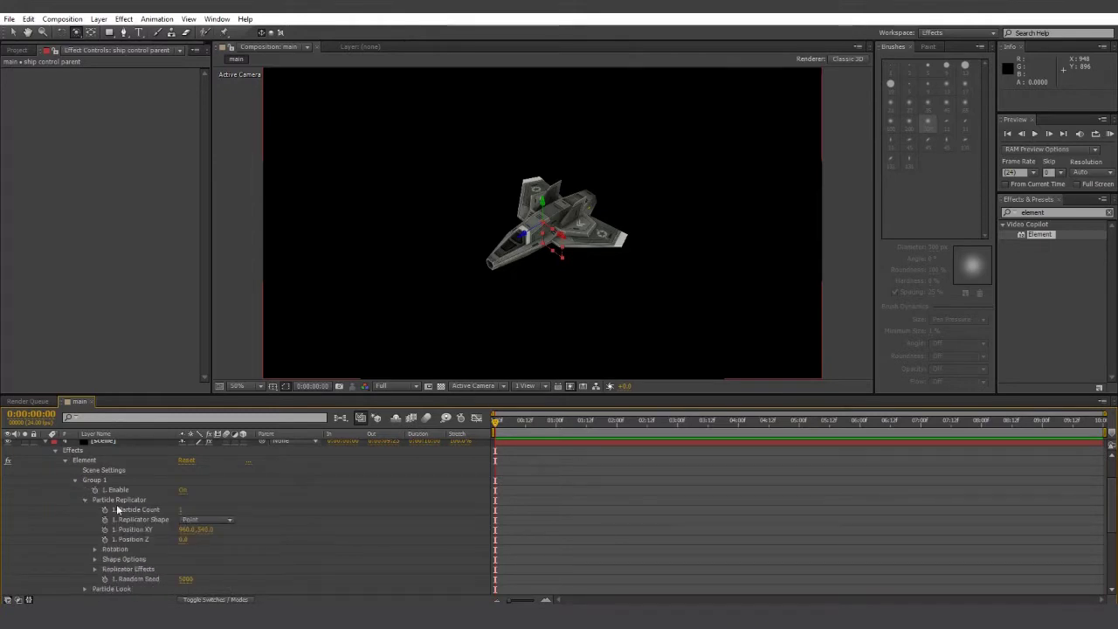
{"action": "scroll", "coordinate": [297, 515], "scroll_direction": "up", "scroll_amount": 3}
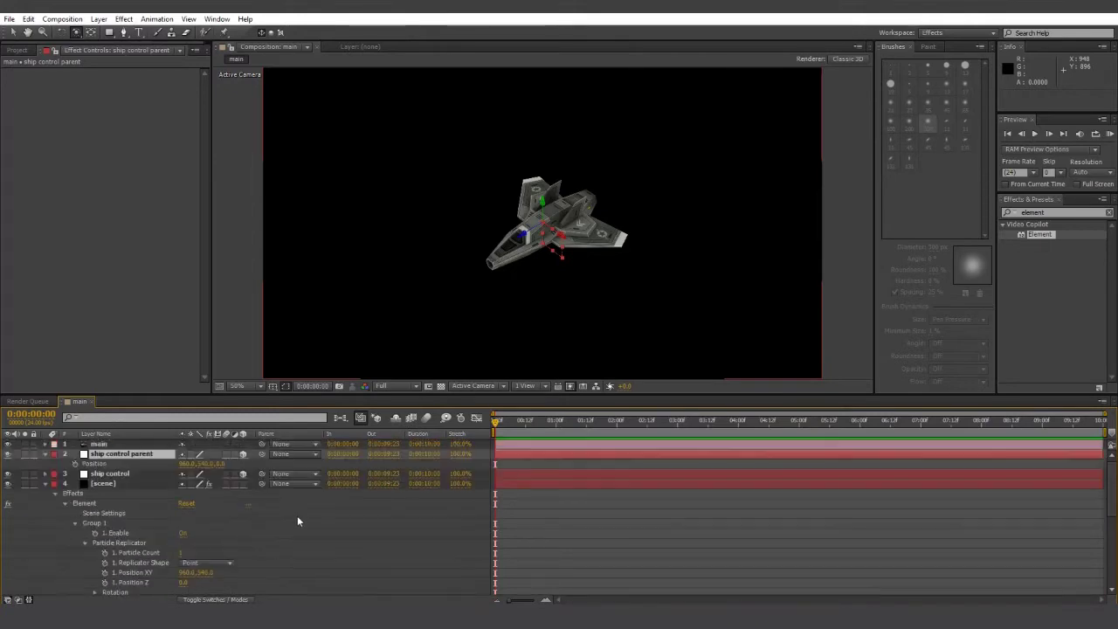
{"action": "left_click", "coordinate": [103, 573], "text": "alt"}
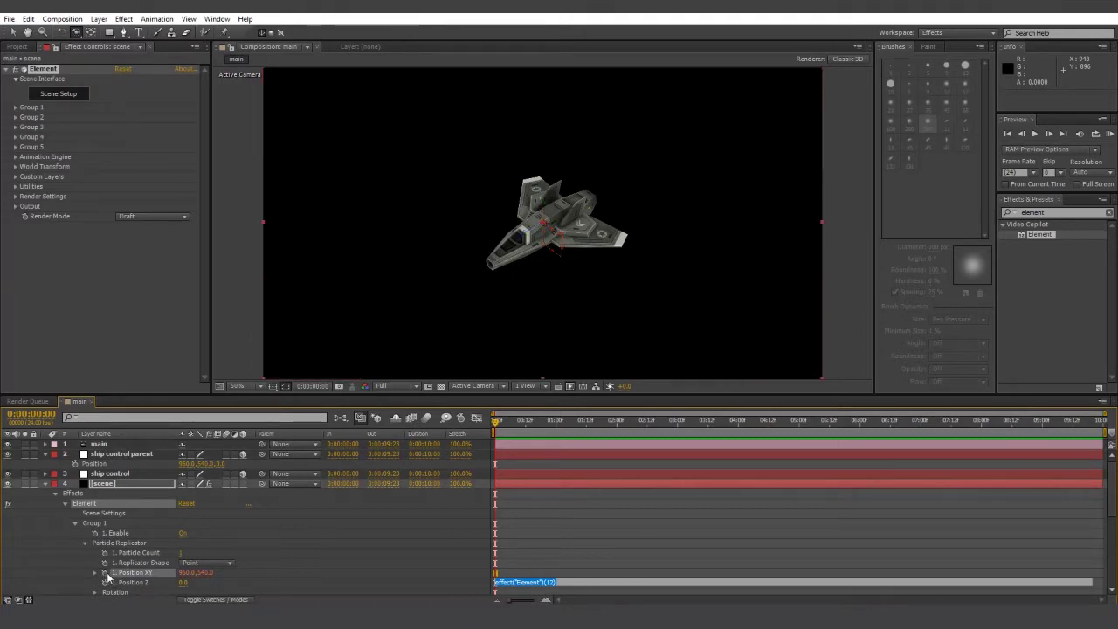
{"action": "left_click_drag", "start_coordinate": [187, 546], "coordinate": [108, 464]}
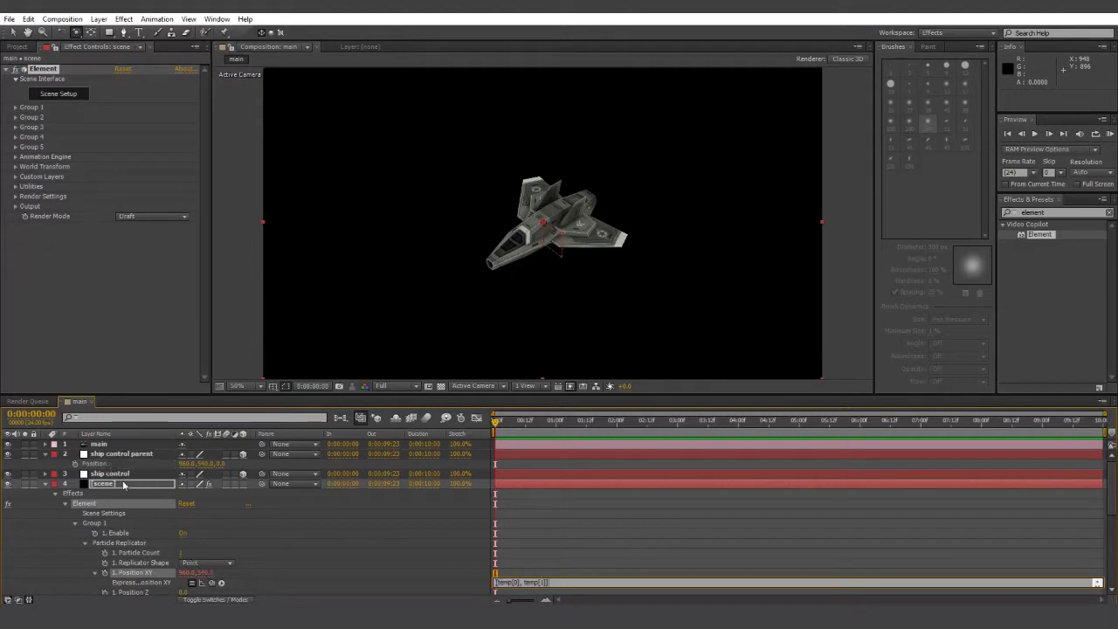
Link Element's Group 1 Position Z to the Z position of ship control parent, then test the link and undo the test move.
{"action": "scroll", "coordinate": [182, 552], "scroll_direction": "down", "scroll_amount": 1}
{"action": "left_click", "coordinate": [104, 564], "text": "alt"}
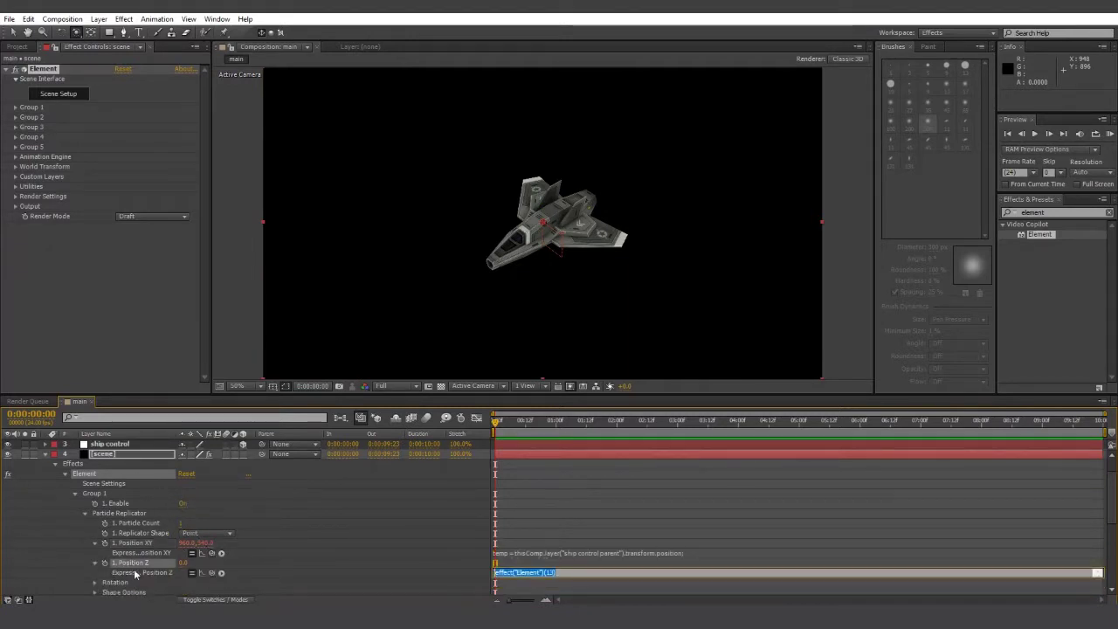
{"action": "left_click_drag", "start_coordinate": [214, 574], "coordinate": [263, 466]}
{"action": "key", "text": "ctrl+z"}
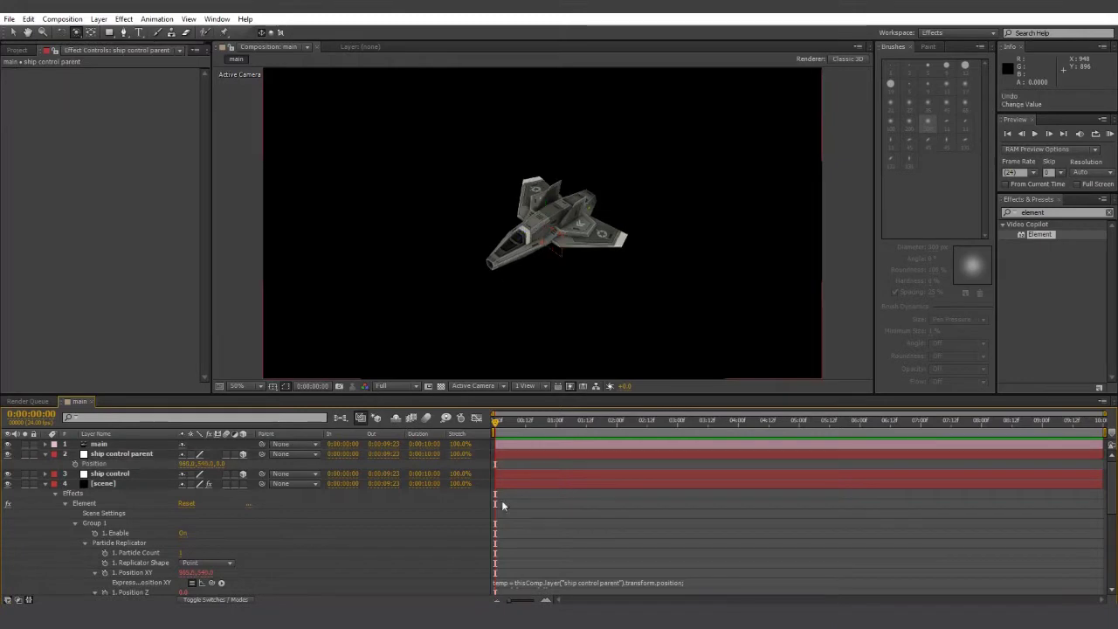
Link the Group 1 Particle Replicator's X Rotation to the X orientation of ship control parent.
{"action": "scroll", "coordinate": [134, 526], "scroll_direction": "down", "scroll_amount": 3}
{"action": "left_click", "coordinate": [95, 523]}
{"action": "scroll", "coordinate": [139, 475], "scroll_direction": "up", "scroll_amount": 3}
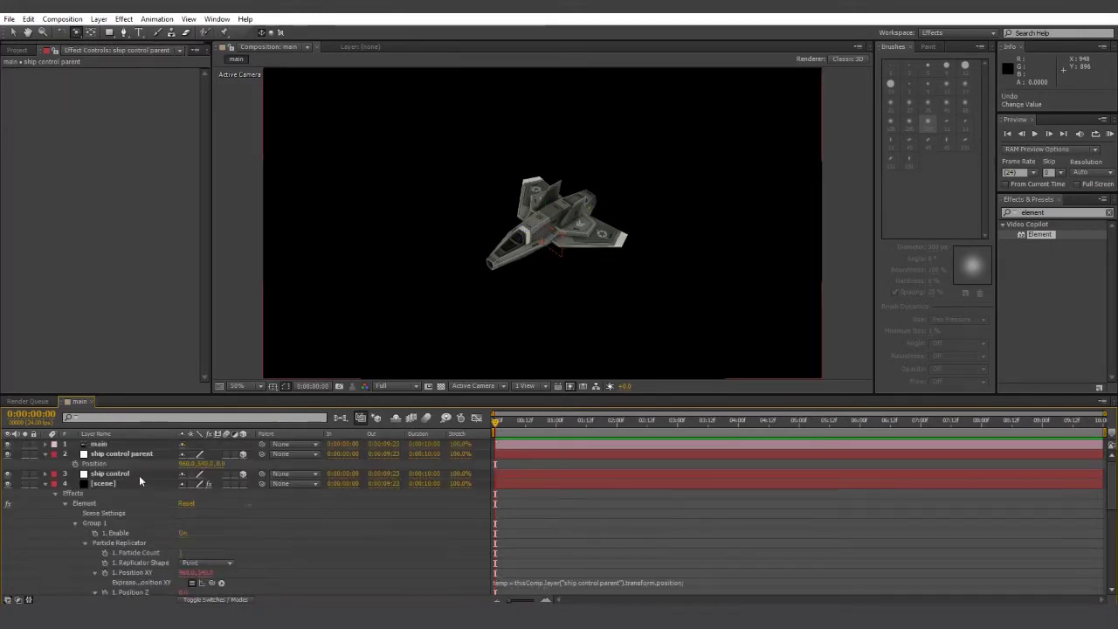
{"action": "left_click", "coordinate": [130, 454]}
{"action": "scroll", "coordinate": [175, 494], "scroll_direction": "down", "scroll_amount": 1}
{"action": "scroll", "coordinate": [174, 491], "scroll_direction": "down", "scroll_amount": 3}
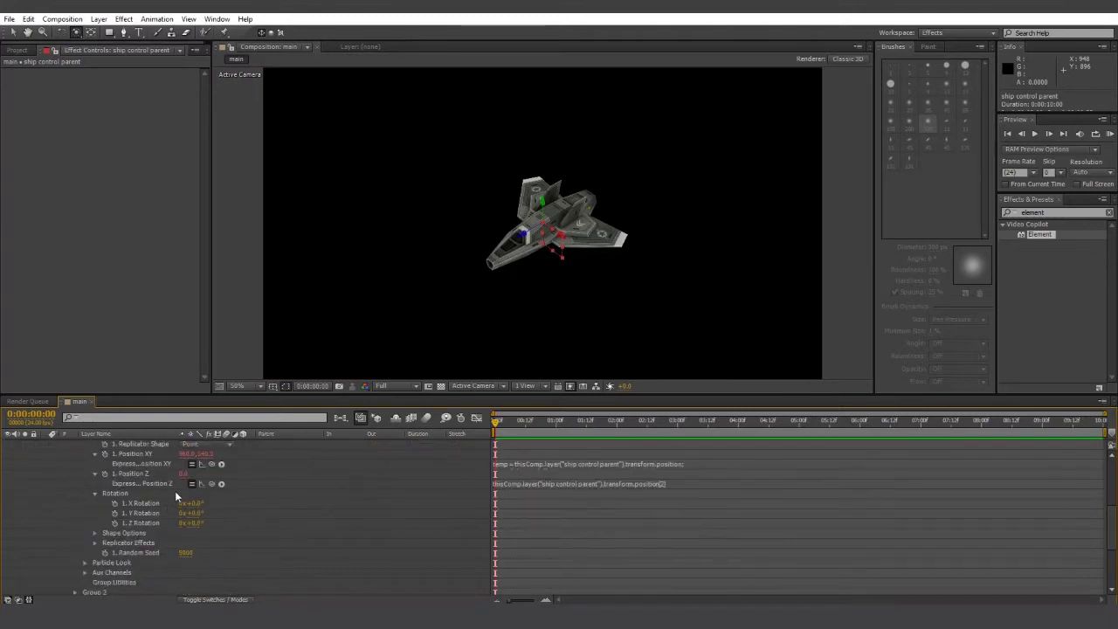
{"action": "left_click", "coordinate": [115, 503], "text": "alt"}
{"action": "left_click_drag", "start_coordinate": [211, 436], "coordinate": [199, 461]}
Link the Group 1 Y and Z Rotation to ship control parent's matching orientation axes, then test the links and undo the test change.
{"action": "scroll", "coordinate": [283, 492], "scroll_direction": "down", "scroll_amount": 2}
{"action": "left_click", "coordinate": [114, 539], "text": "alt"}
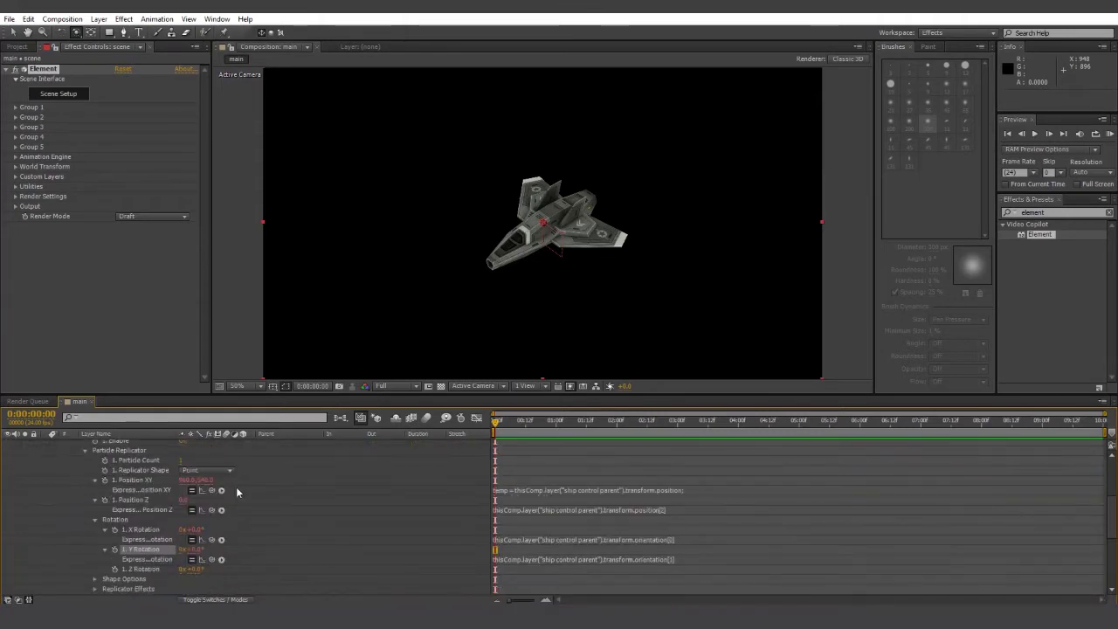
{"action": "left_click", "coordinate": [114, 539], "text": "alt"}
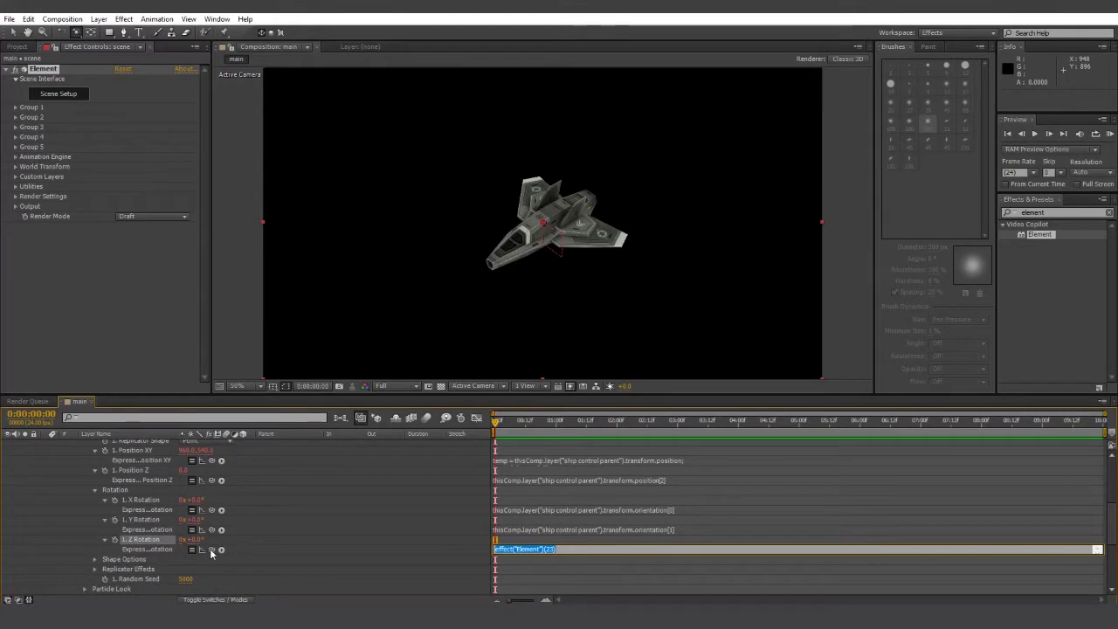
{"action": "left_click_drag", "start_coordinate": [211, 552], "coordinate": [477, 485]}
{"action": "scroll", "coordinate": [316, 488], "scroll_direction": "up", "scroll_amount": 5}
{"action": "key", "text": "ctrl+z"}
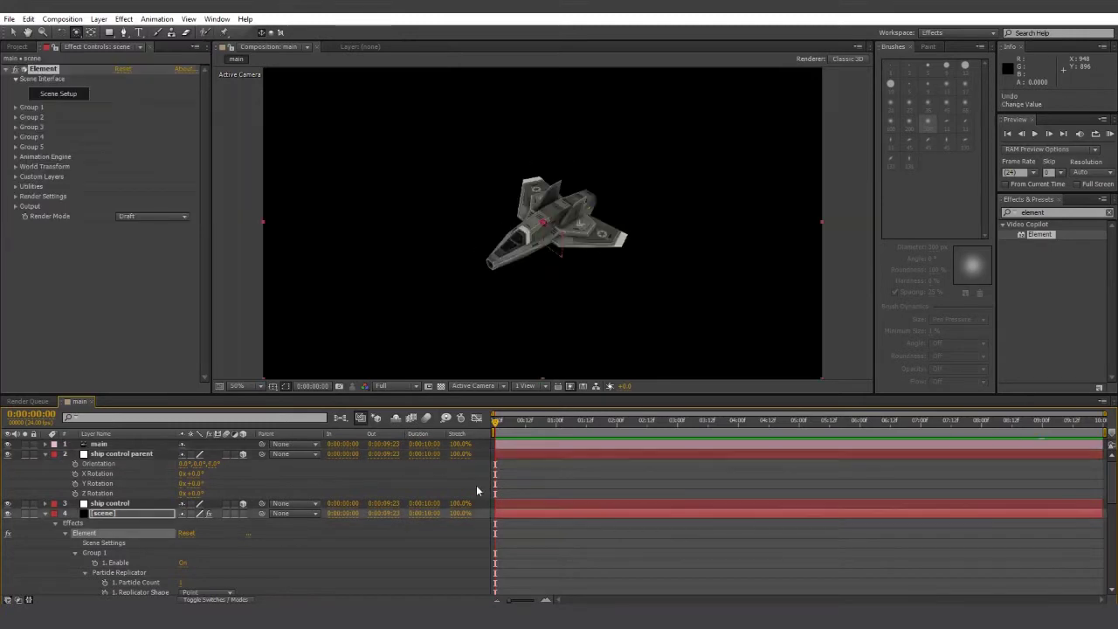
{"action": "left_click", "coordinate": [626, 476]}
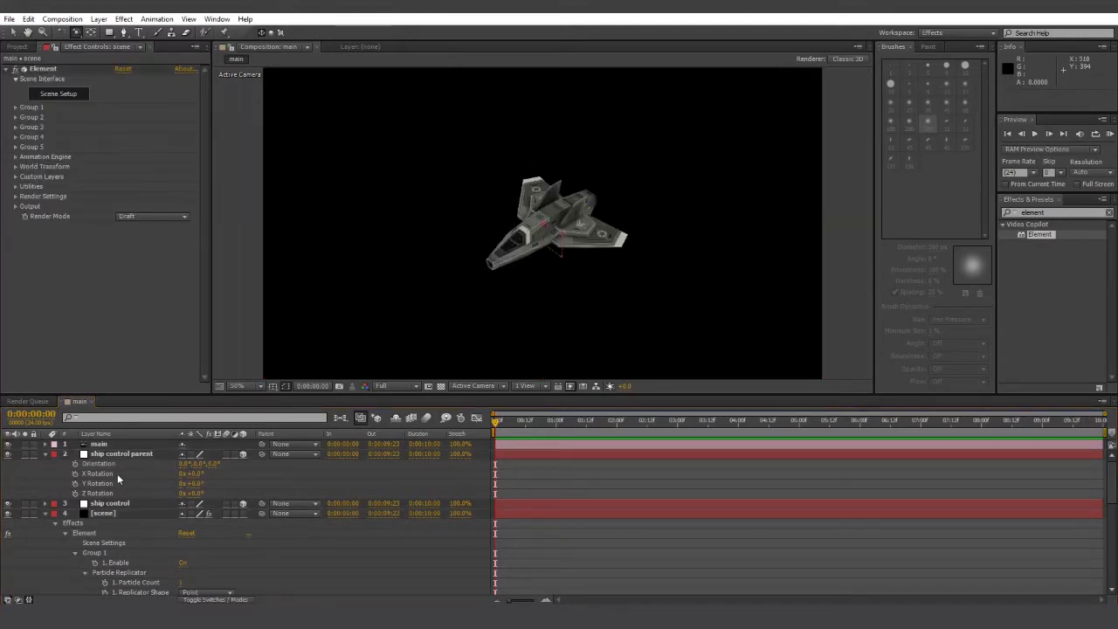
Paste the world-orientation expression into ship control parent's Orientation and replace the LAYER placeholder with ship control.
{"action": "scroll", "coordinate": [126, 481], "scroll_direction": "down", "scroll_amount": 1}
{"action": "scroll", "coordinate": [119, 479], "scroll_direction": "up", "scroll_amount": 1}
{"action": "left_click", "coordinate": [75, 462], "text": "alt"}
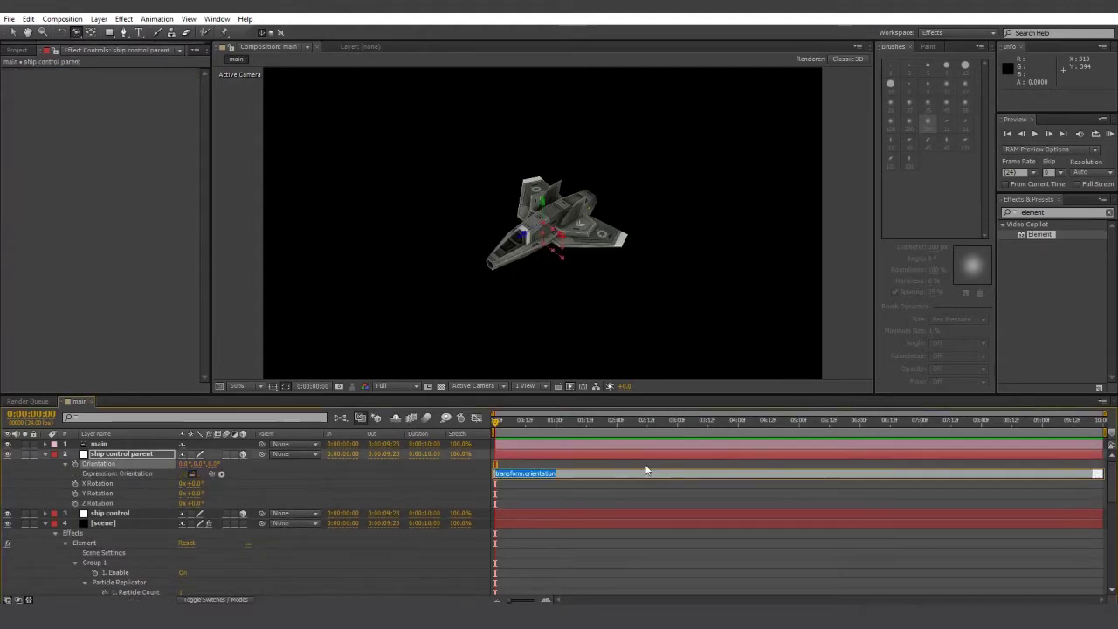
{"action": "key", "text": "ctrl+v"}
{"action": "left_click_drag", "start_coordinate": [656, 472], "coordinate": [622, 405]}
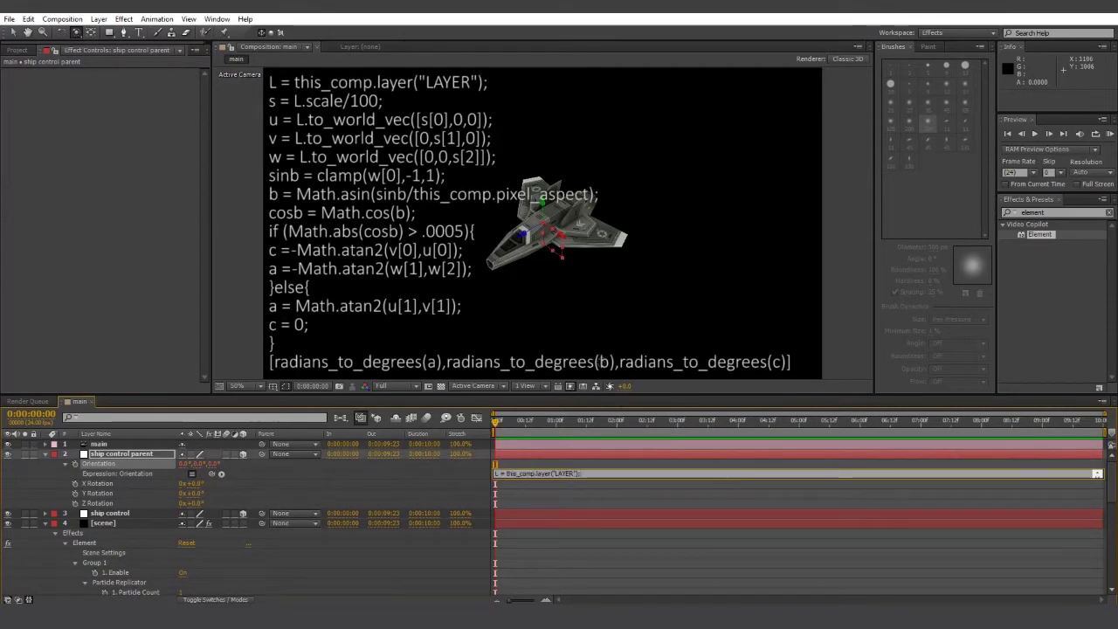
{"action": "left_click_drag", "start_coordinate": [574, 472], "coordinate": [563, 472]}
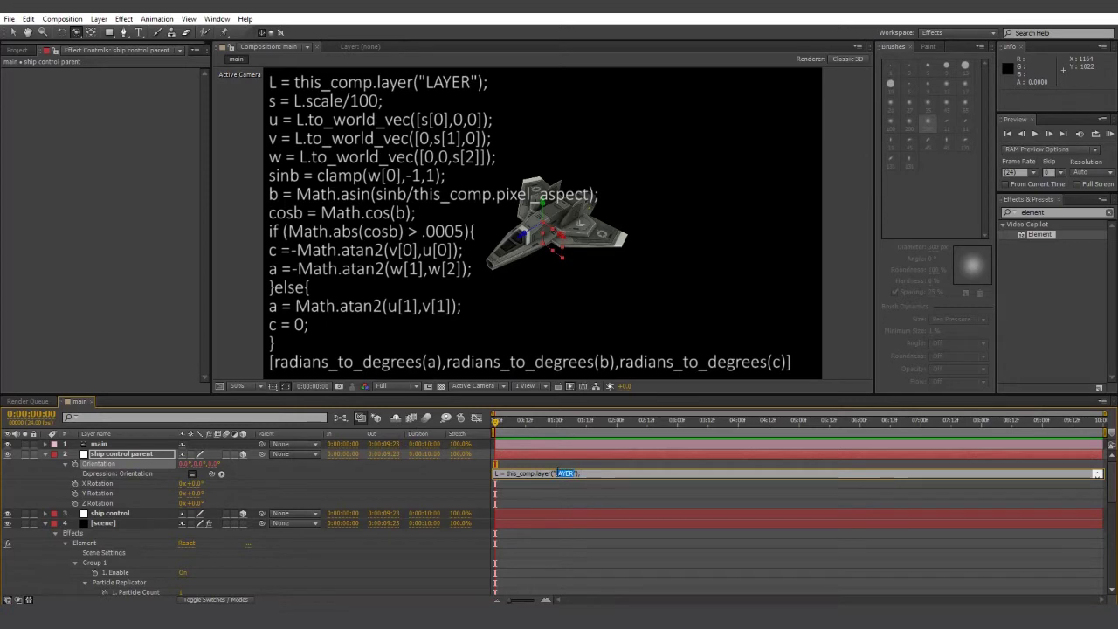
{"action": "type", "text": "ship"}
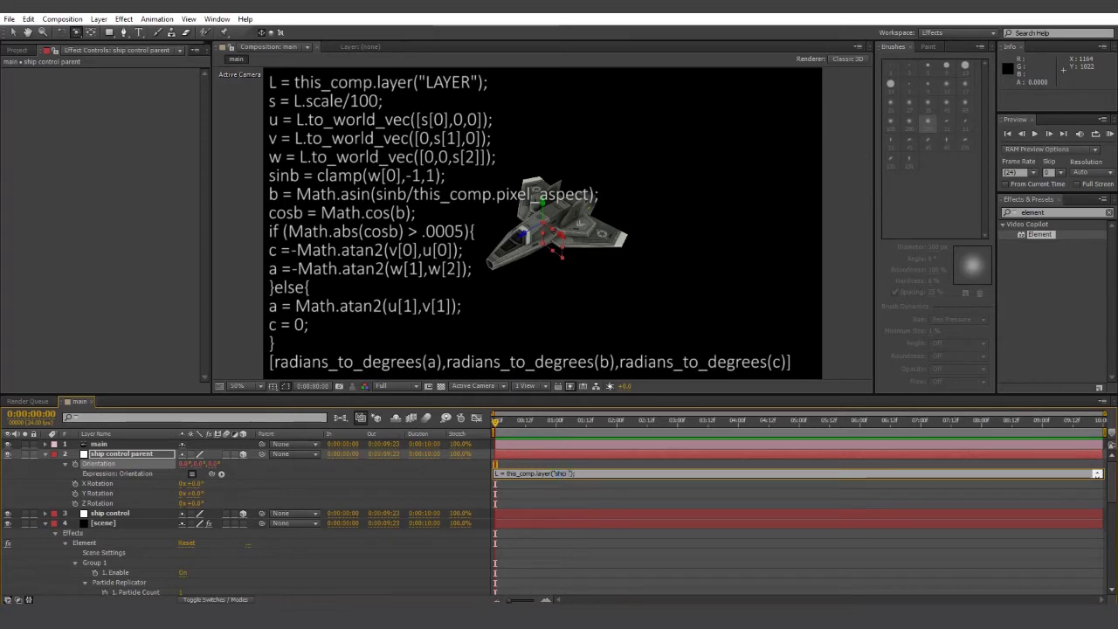
{"action": "type", "text": " control"}
{"action": "left_click", "coordinate": [614, 494]}
Test the orientation link by changing the Y Rotation of the ship control null, then undo the change.
{"action": "left_click", "coordinate": [122, 515]}
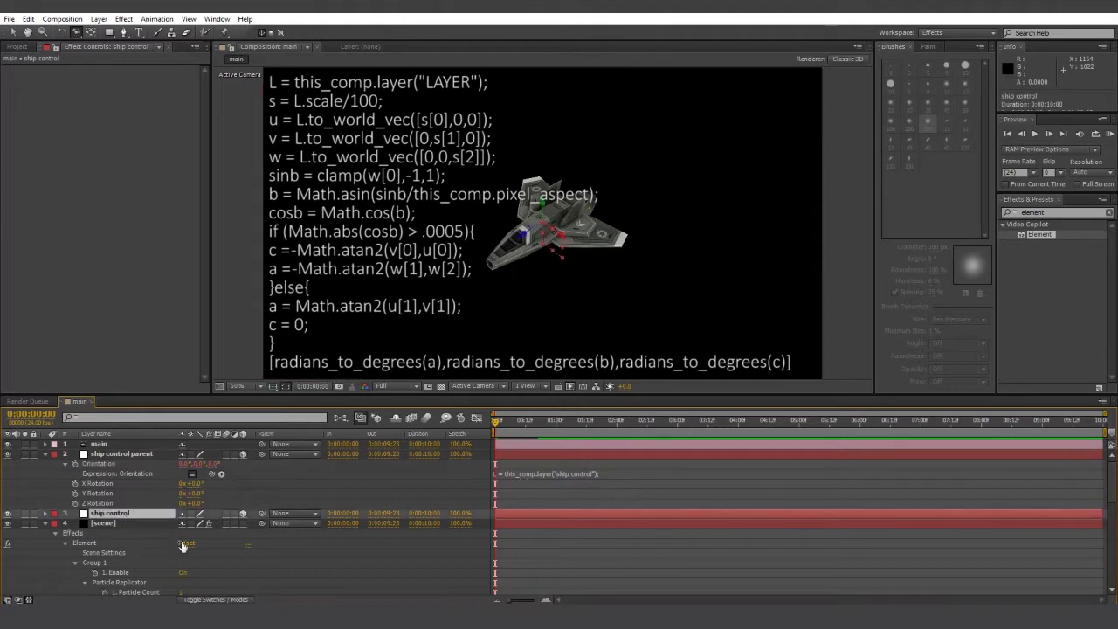
{"action": "key", "text": "r"}
{"action": "left_click_drag", "start_coordinate": [192, 543], "coordinate": [319, 500]}
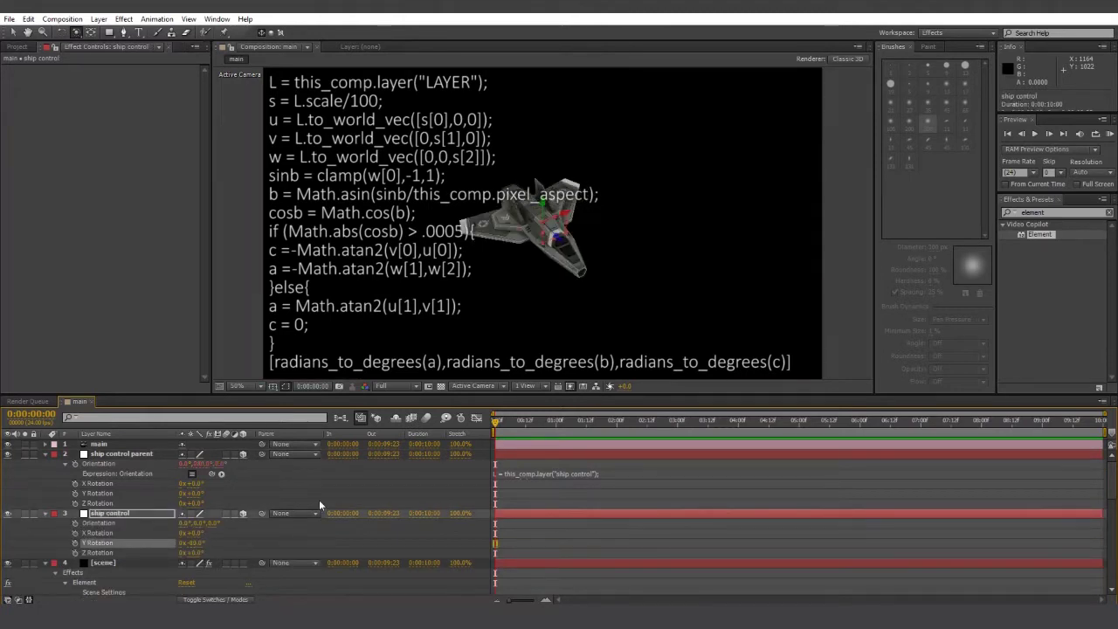
{"action": "key", "text": "ctrl+z"}
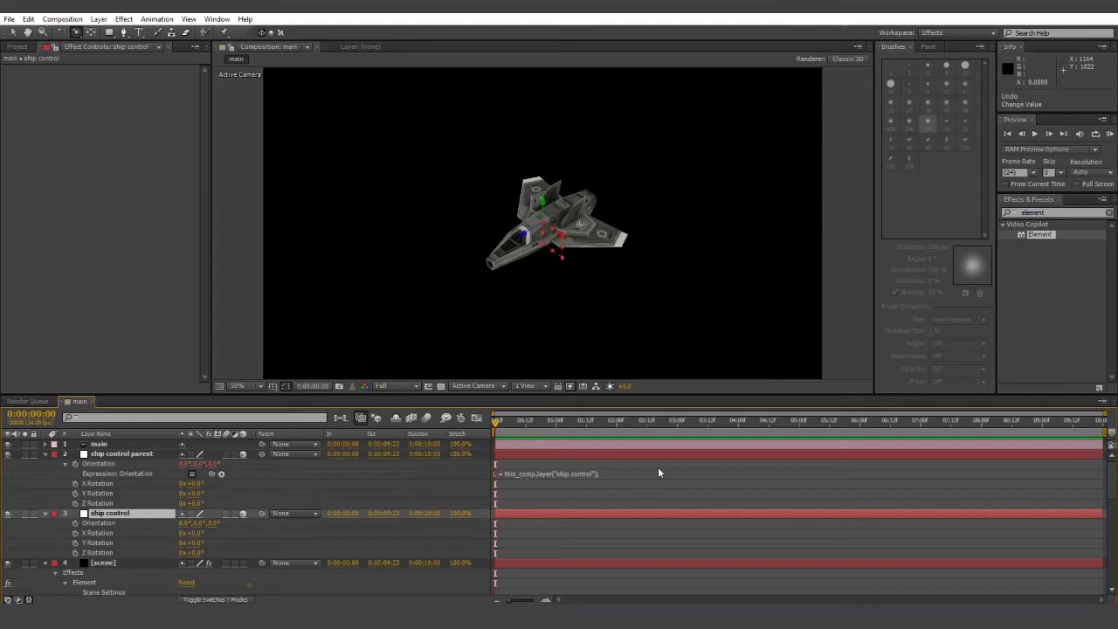
{"action": "left_click", "coordinate": [659, 473]}
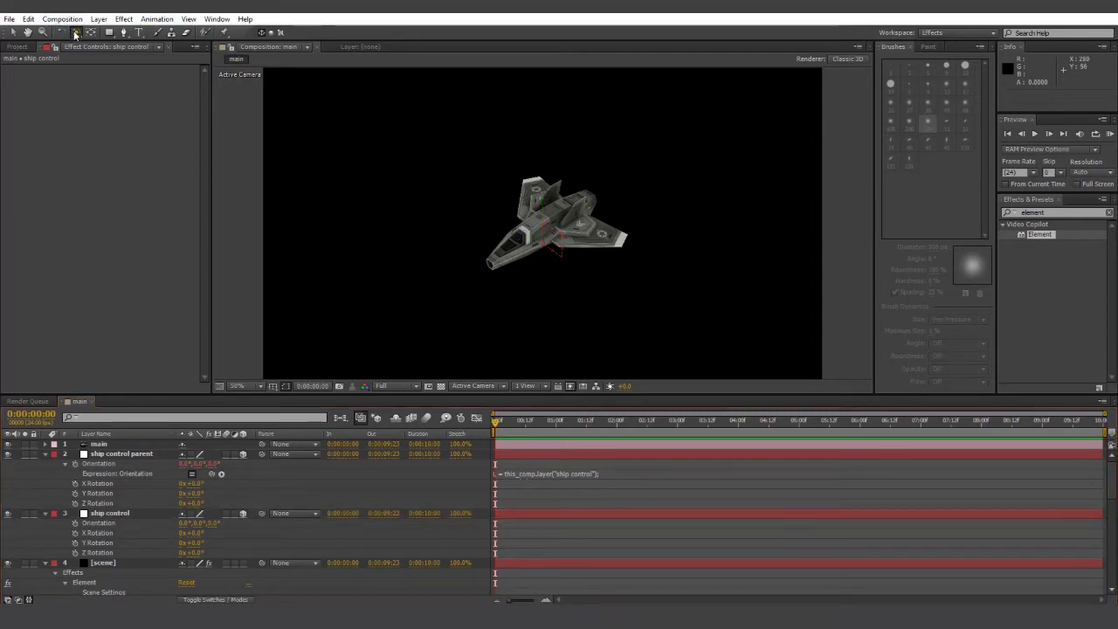
Pull the camera back along its Z axis until the fighter appears at about half its size in the view.
{"action": "left_click_drag", "start_coordinate": [76, 32], "coordinate": [119, 72]}
{"action": "left_click_drag", "start_coordinate": [527, 148], "coordinate": [557, 419]}
{"action": "left_click_drag", "start_coordinate": [513, 162], "coordinate": [520, 218]}
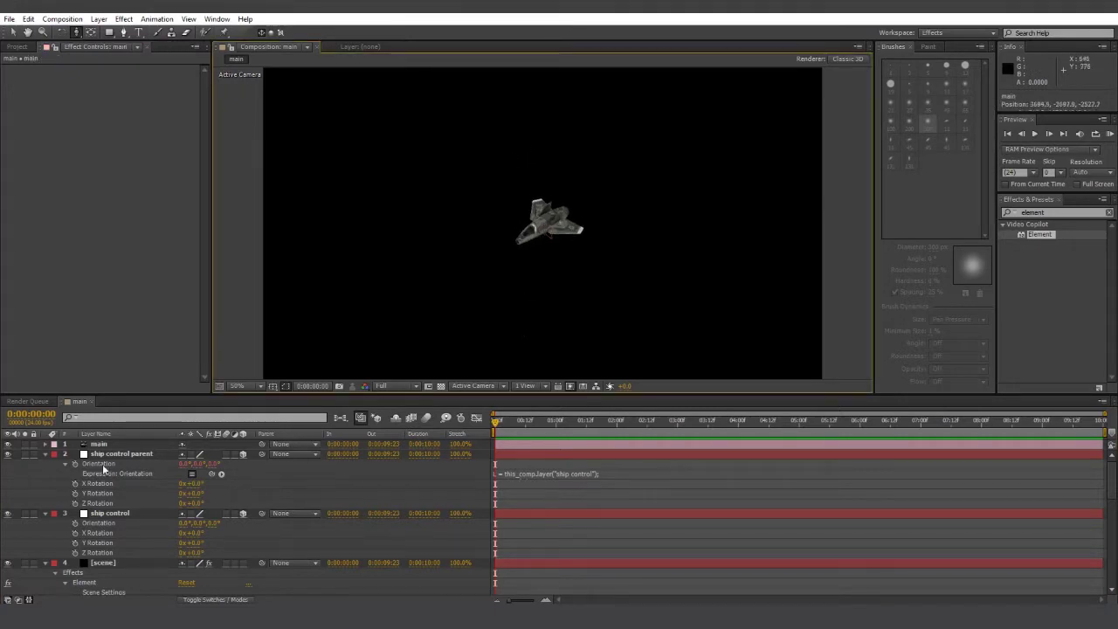
Set a Position keyframe on the ship control null at 0:00:00:00.
{"action": "left_click", "coordinate": [129, 512]}
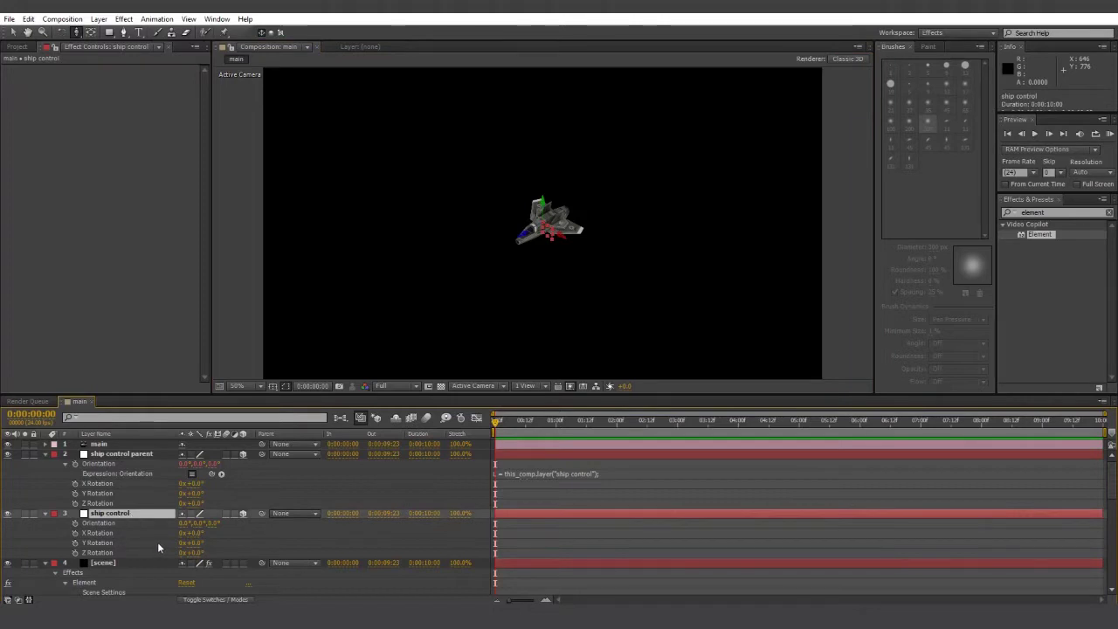
{"action": "key", "text": "p"}
{"action": "left_click", "coordinate": [74, 524]}
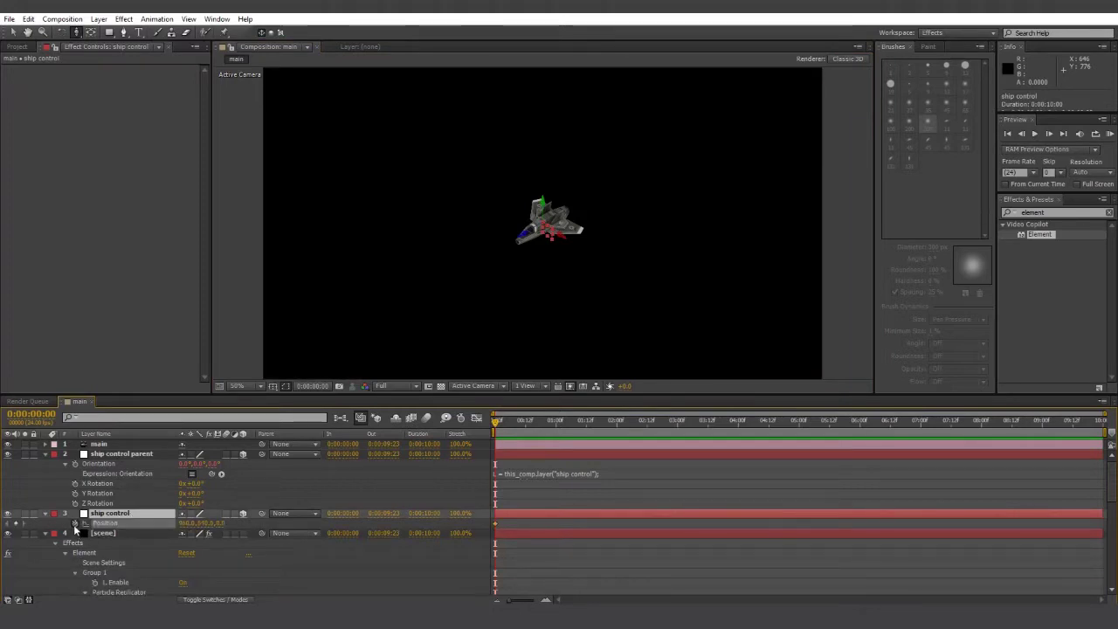
Link ship control parent's Position to the ship control null's Position, then test the link and undo the test move.
{"action": "left_click", "coordinate": [124, 452]}
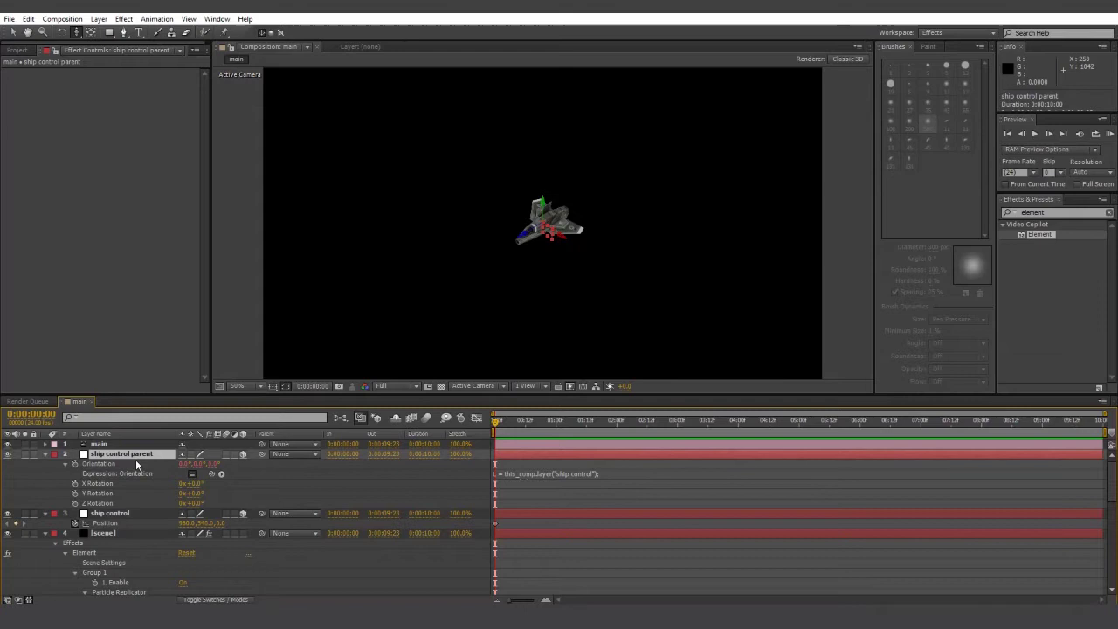
{"action": "key", "text": "p"}
{"action": "left_click", "coordinate": [75, 464], "text": "alt"}
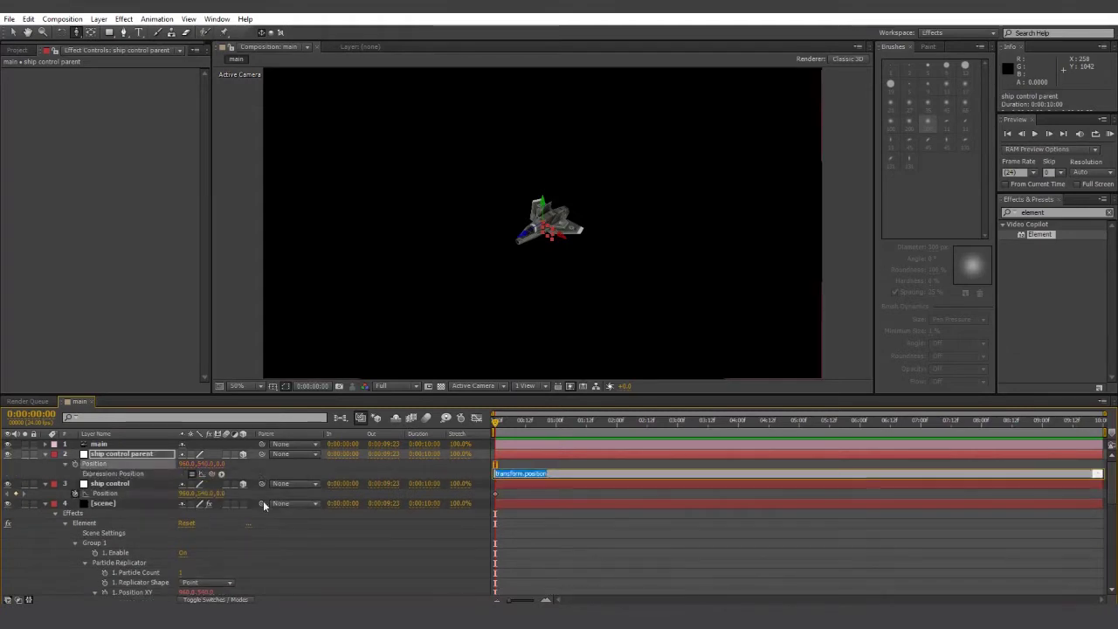
{"action": "left_click_drag", "start_coordinate": [211, 473], "coordinate": [112, 491]}
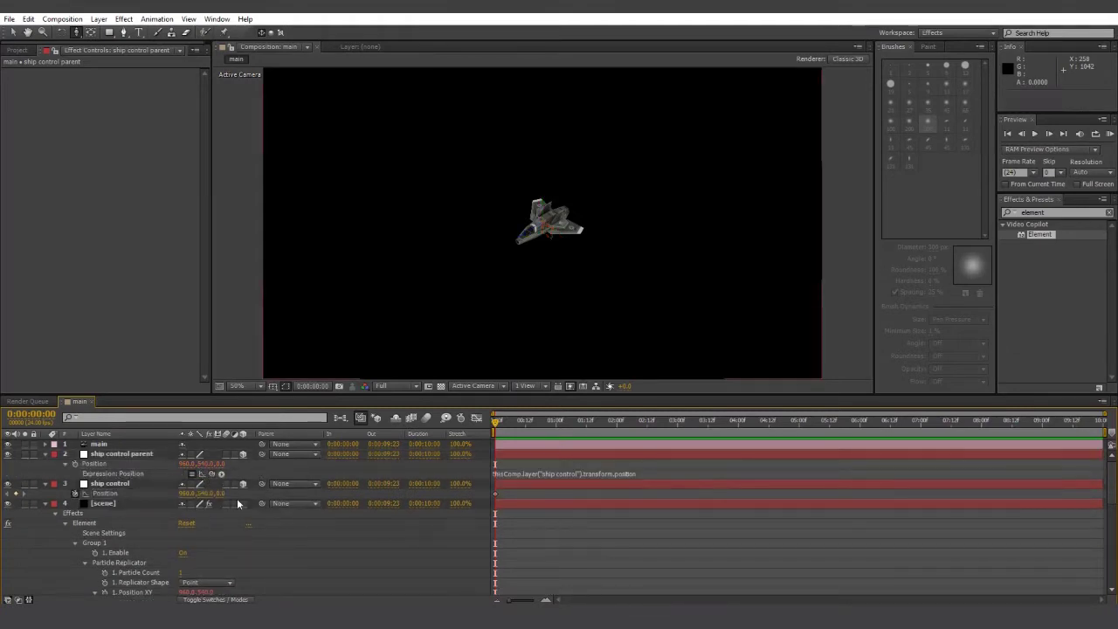
{"action": "left_click_drag", "start_coordinate": [188, 494], "coordinate": [139, 494]}
{"action": "key", "text": "ctrl+z"}
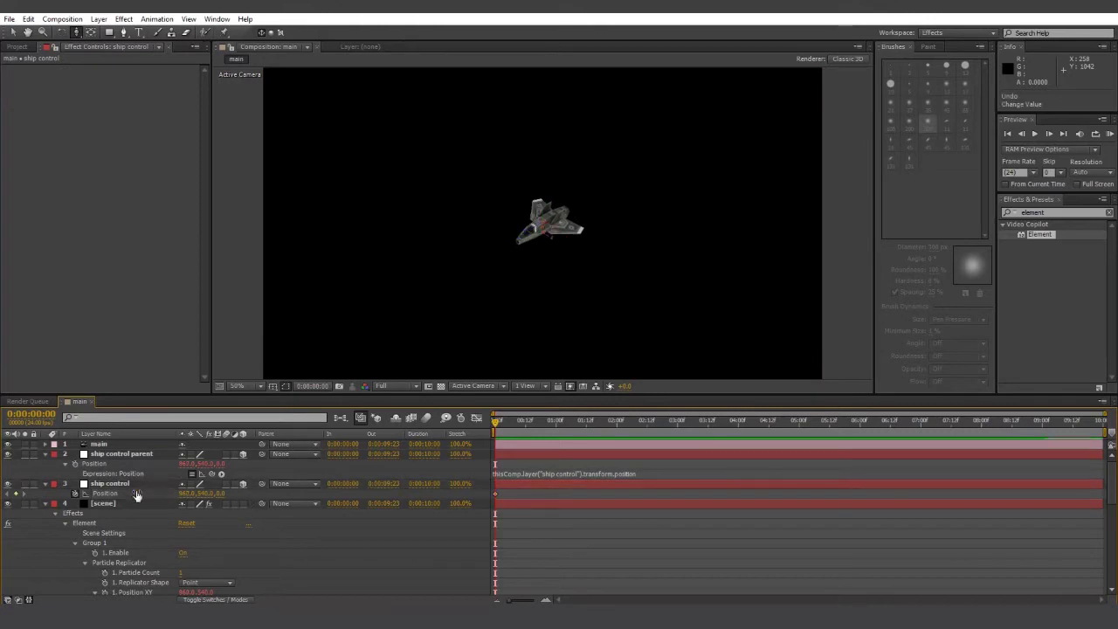
Add a Position keyframe for ship control at 0:00:03:05 and move the null to about 960, 154.9, -1198.5.
{"action": "left_click", "coordinate": [119, 487]}
{"action": "scroll", "coordinate": [561, 283], "scroll_direction": "up", "scroll_amount": 2}
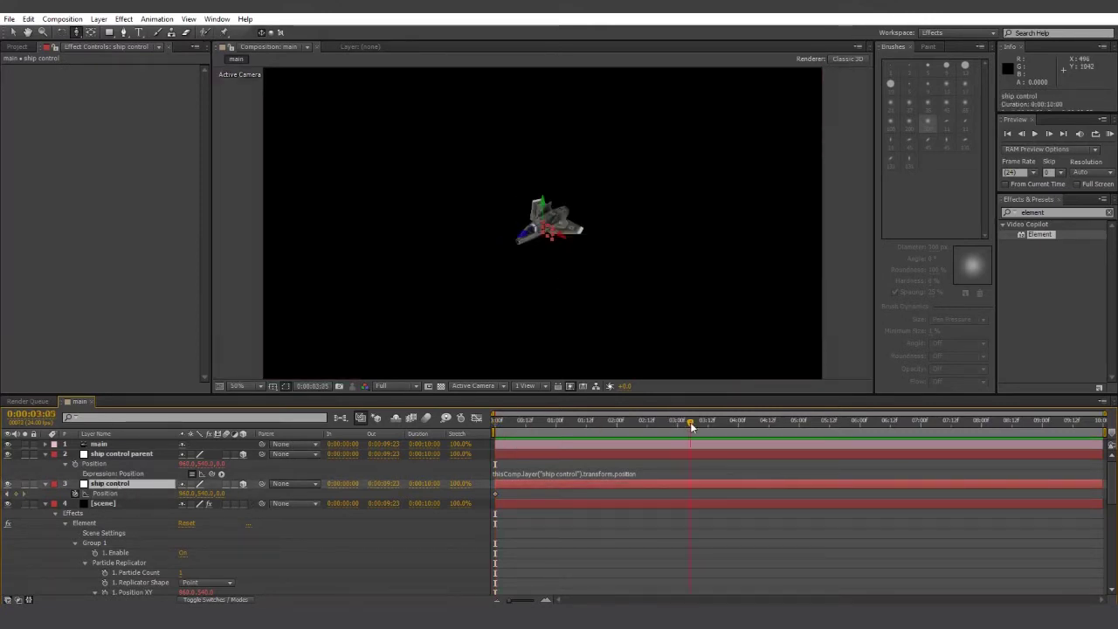
{"action": "left_click", "coordinate": [15, 493]}
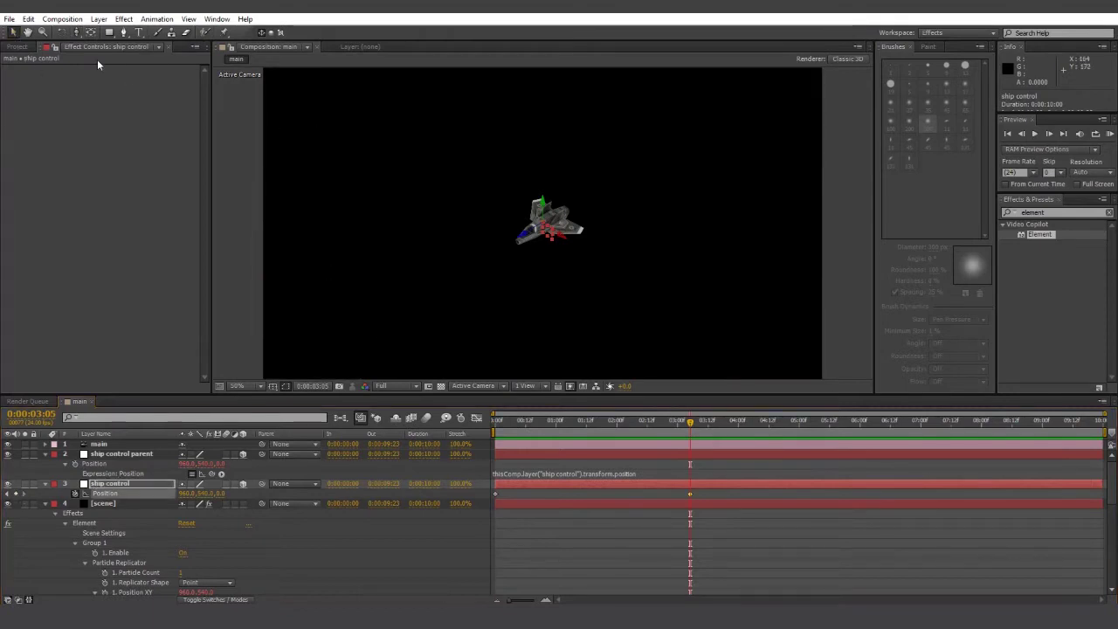
{"action": "left_click_drag", "start_coordinate": [528, 234], "coordinate": [190, 363]}
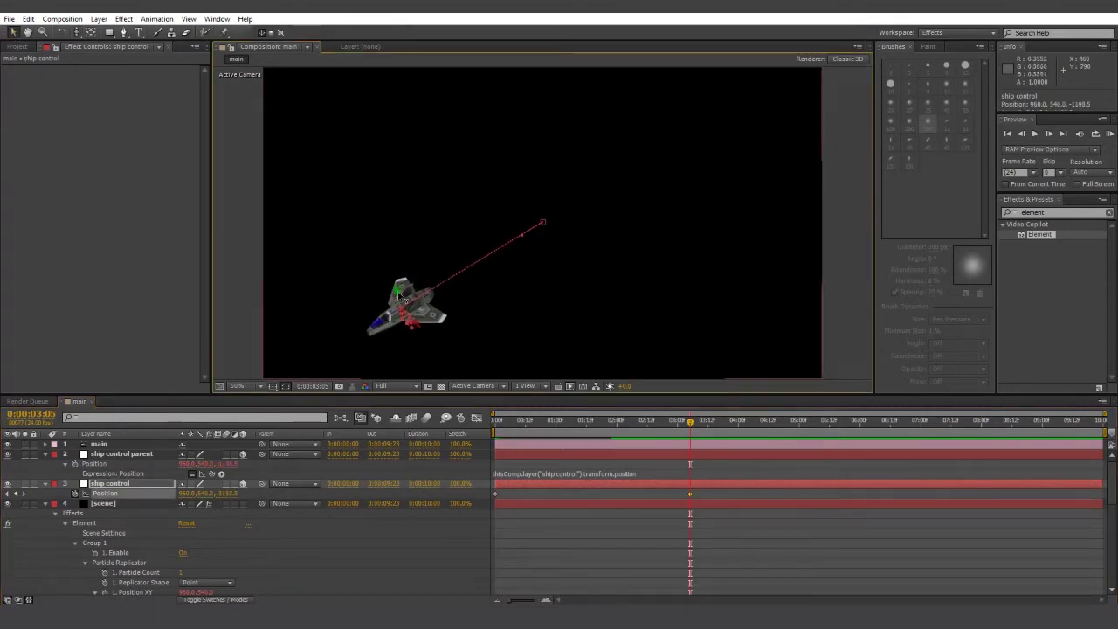
{"action": "left_click_drag", "start_coordinate": [403, 288], "coordinate": [350, 192]}
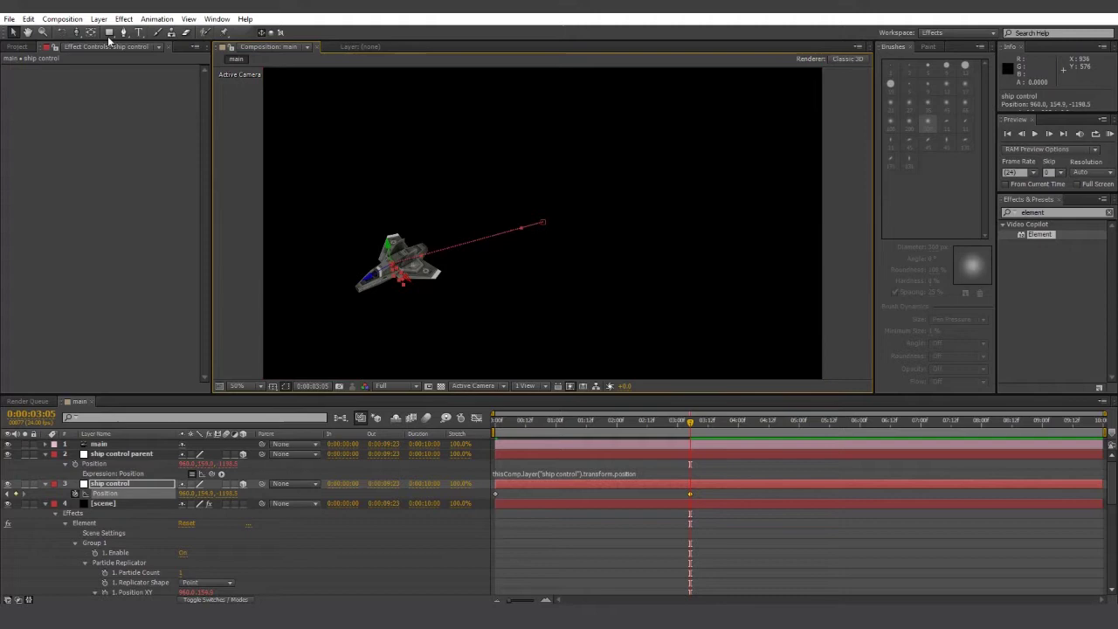
Curve the start of ship control's motion path with the Convert Vertex tool, scrub through the motion and return to the first frame.
{"action": "left_click_drag", "start_coordinate": [123, 32], "coordinate": [175, 68]}
{"action": "left_click_drag", "start_coordinate": [544, 222], "coordinate": [530, 243]}
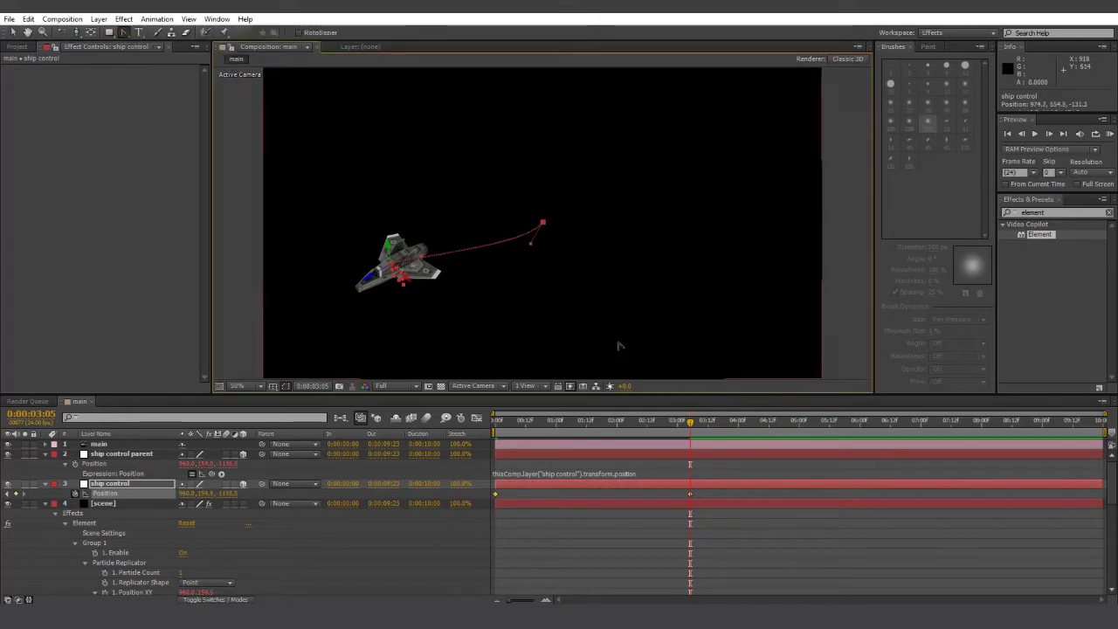
{"action": "left_click_drag", "start_coordinate": [689, 423], "coordinate": [658, 435]}
{"action": "key", "text": "Home"}
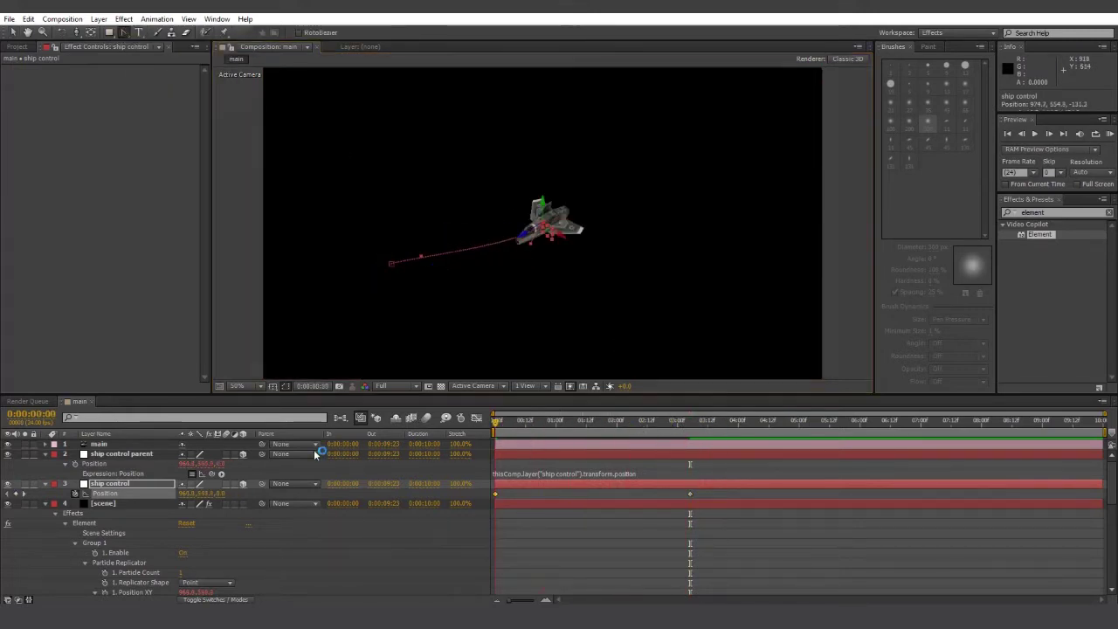
Set the ship control null's auto-orientation to Orient Along Path.
{"action": "right_click", "coordinate": [109, 483]}
{"action": "mouse_move", "coordinate": [189, 109]}
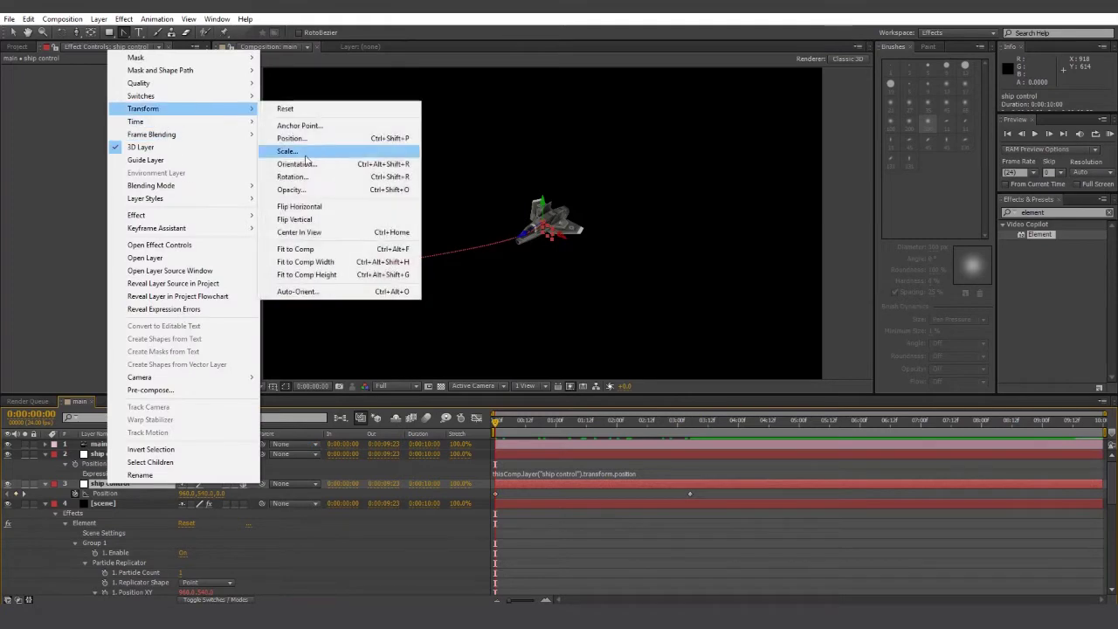
{"action": "left_click", "coordinate": [317, 288]}
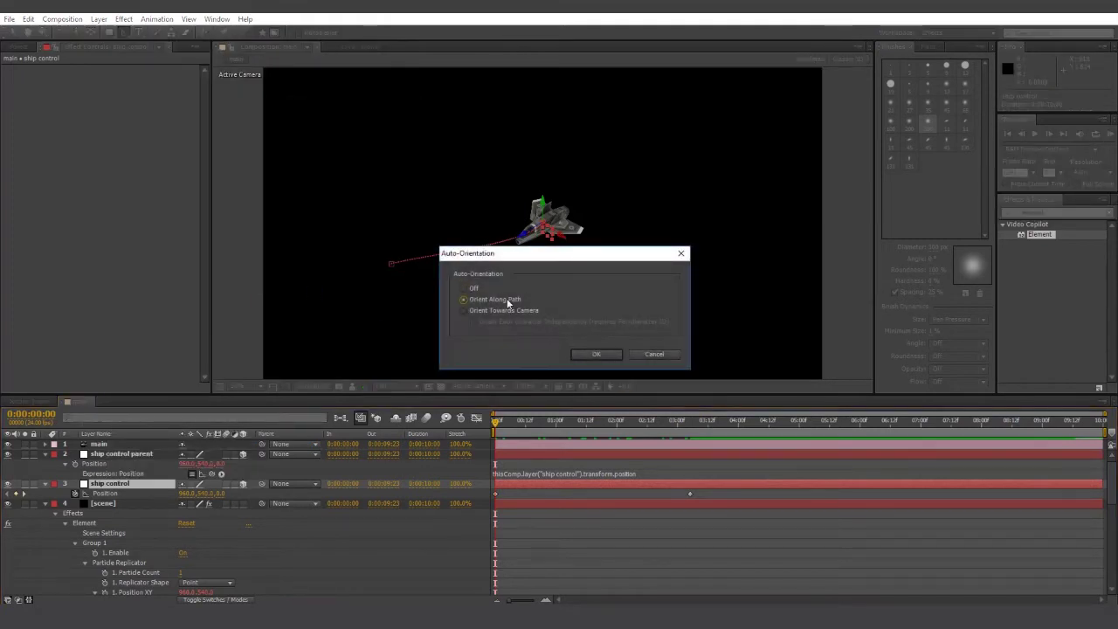
{"action": "left_click", "coordinate": [600, 354]}
{"action": "left_click", "coordinate": [616, 519]}
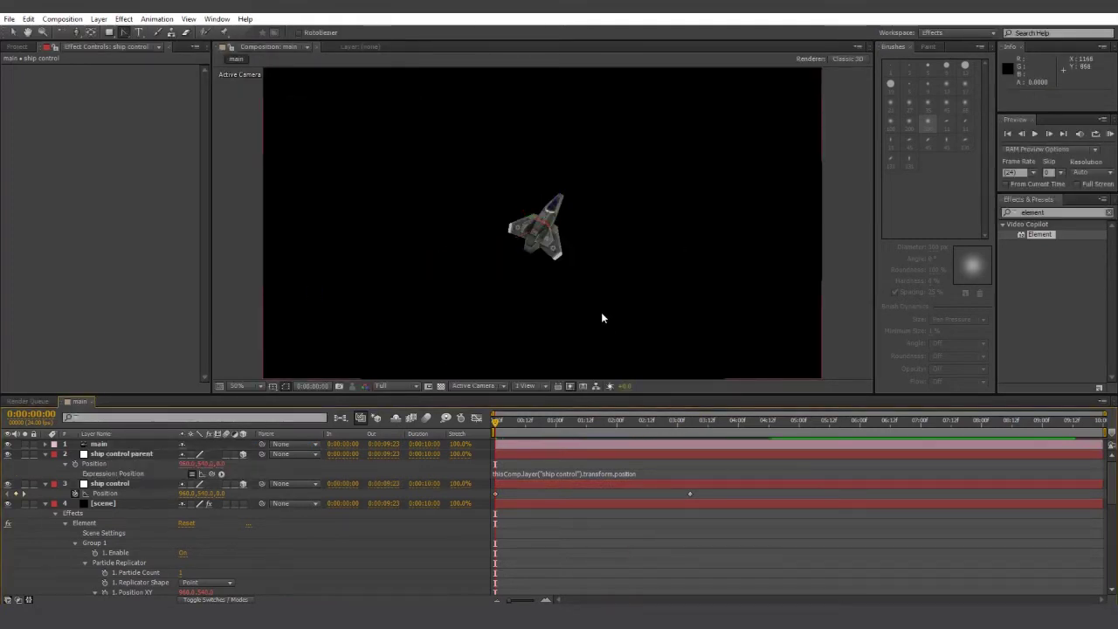
Scrub through the ship's oriented motion, reveal ship control's rotation properties and move the time to 0:00:01:00.
{"action": "scroll", "coordinate": [568, 289], "scroll_direction": "up", "scroll_amount": 2}
{"action": "key", "text": "comma"}
{"action": "left_click_drag", "start_coordinate": [506, 420], "coordinate": [640, 425]}
{"action": "left_click", "coordinate": [109, 483]}
{"action": "key", "text": "r"}
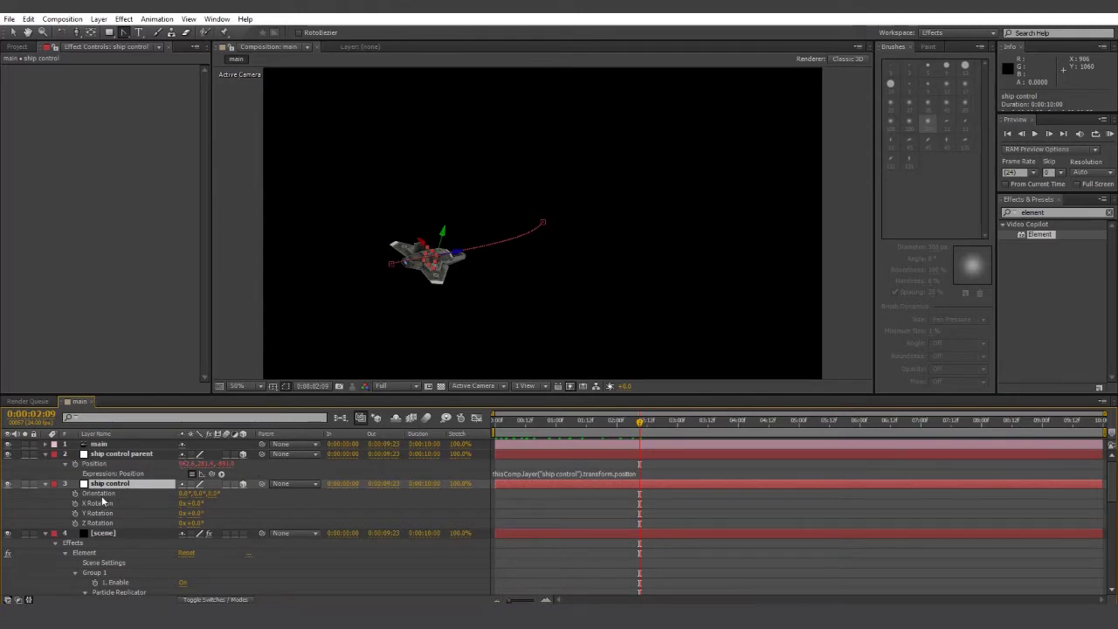
{"action": "left_click_drag", "start_coordinate": [642, 421], "coordinate": [556, 434]}
Move the main camera closer to the ship, to about 2350, -1105.5, -1284.9, and scrub to 0:00:01:06.
{"action": "left_click", "coordinate": [76, 34]}
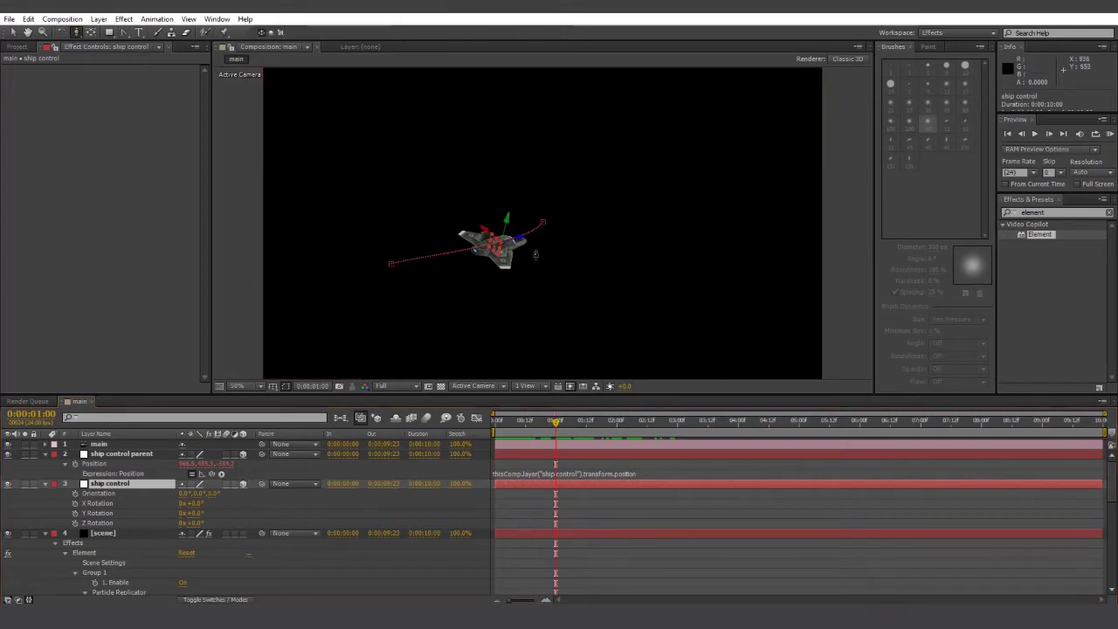
{"action": "left_click_drag", "start_coordinate": [537, 255], "coordinate": [545, 96]}
{"action": "mouse_move", "coordinate": [556, 434]}
{"action": "left_mouse_down"}
{"action": "mouse_move", "coordinate": [462, 434]}
{"action": "mouse_move", "coordinate": [571, 435]}
{"action": "left_mouse_up"}
Append -180 to Element Group 1's Y Rotation expression, then check the ship's heading by scrubbing to 0:00:00:15.
{"action": "scroll", "coordinate": [179, 513], "scroll_direction": "down", "scroll_amount": 4}
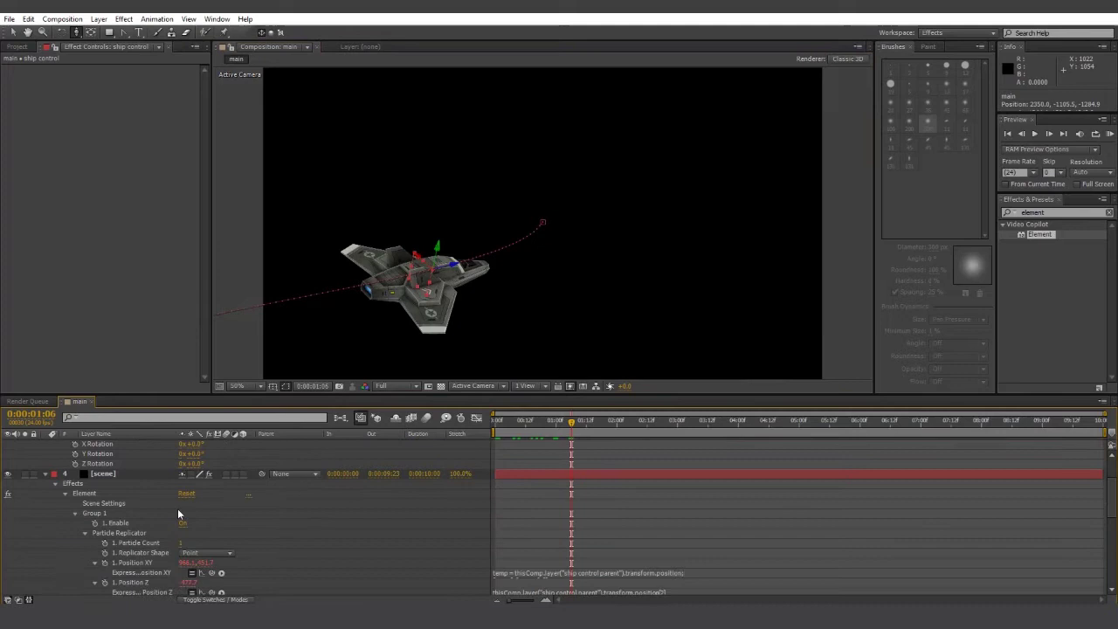
{"action": "scroll", "coordinate": [179, 514], "scroll_direction": "down", "scroll_amount": 2}
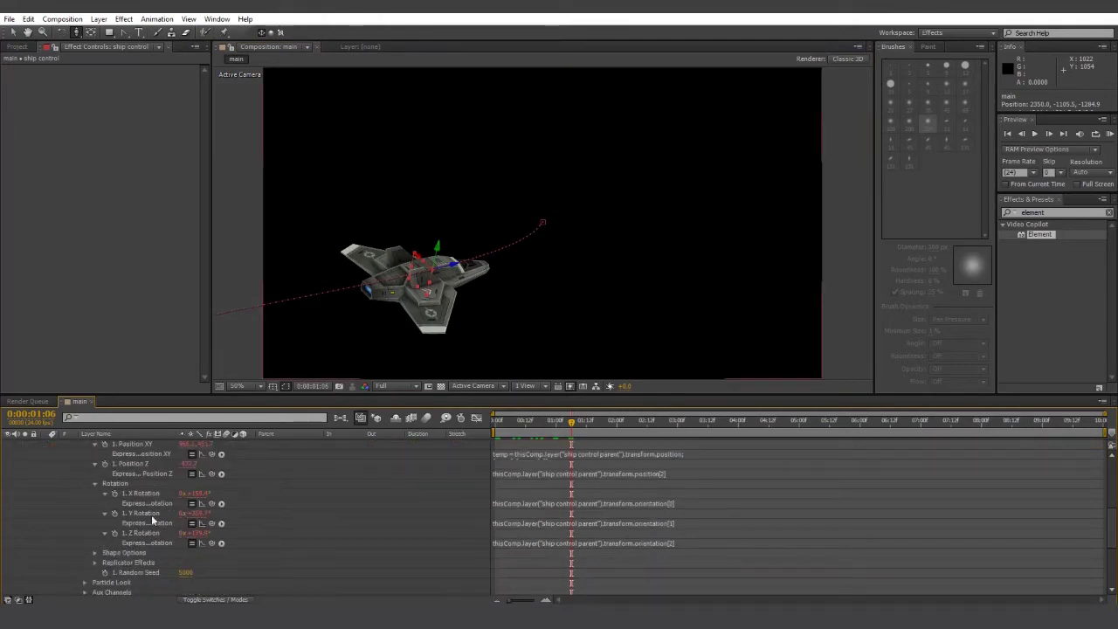
{"action": "left_click", "coordinate": [659, 524]}
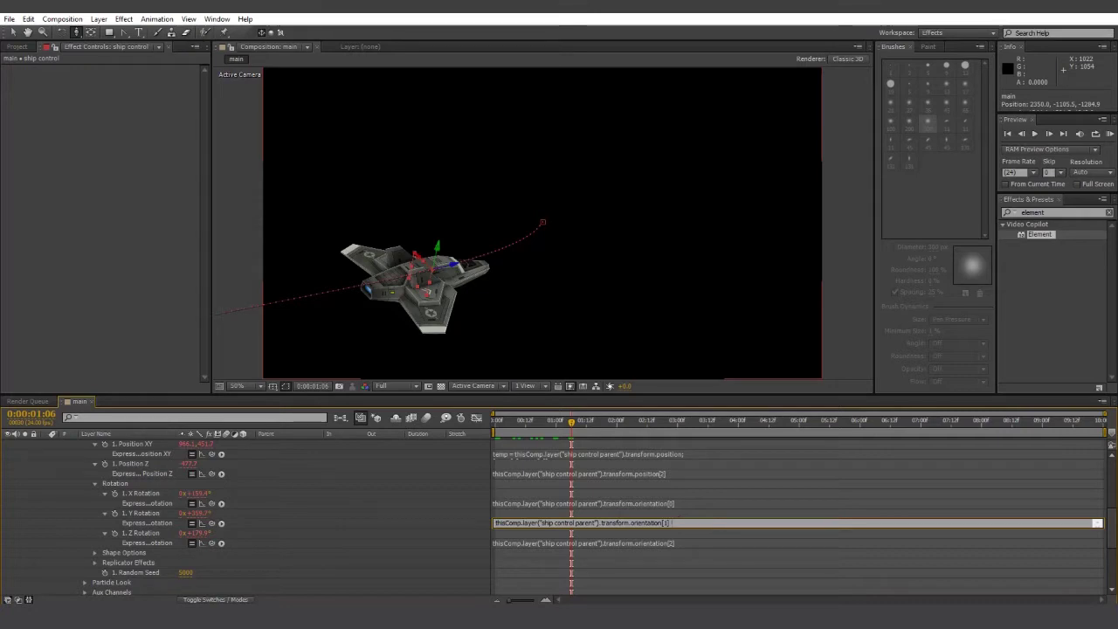
{"action": "left_click", "coordinate": [567, 341]}
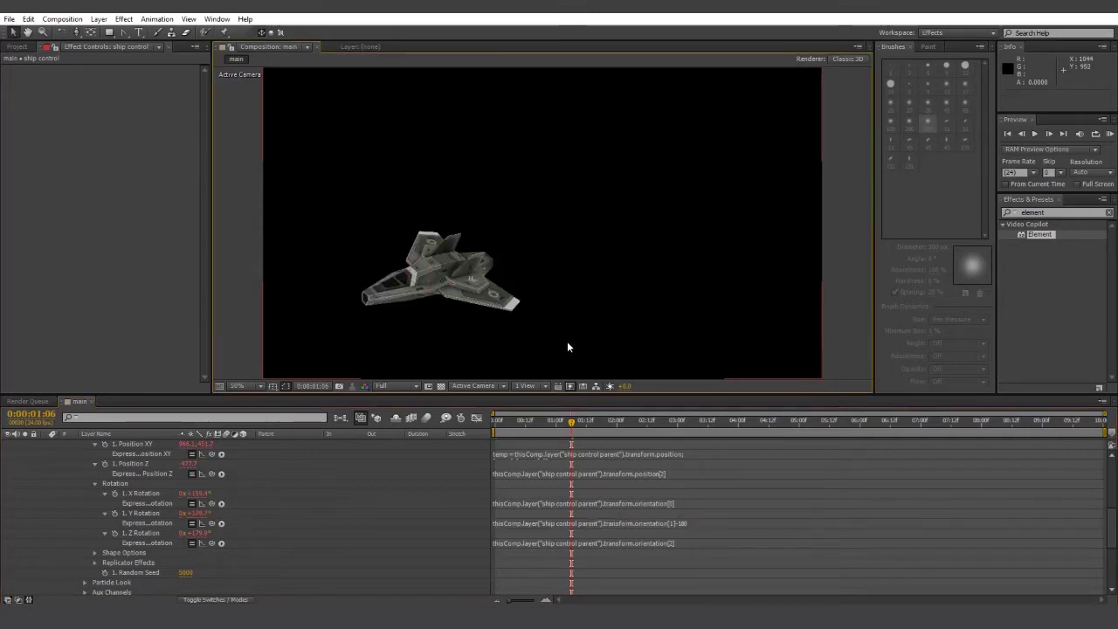
{"action": "scroll", "coordinate": [566, 341], "scroll_direction": "down", "scroll_amount": 2}
{"action": "scroll", "coordinate": [571, 355], "scroll_direction": "up", "scroll_amount": 2}
{"action": "left_click_drag", "start_coordinate": [571, 424], "coordinate": [531, 464]}
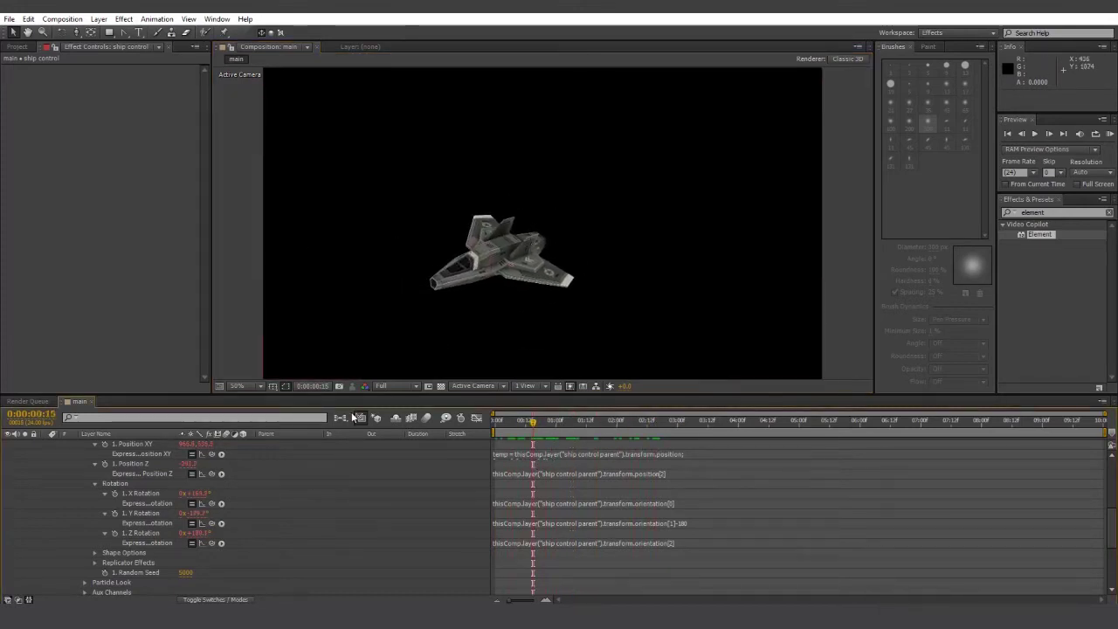
Try changing ship control's Z Rotation to test the ship's banking, then undo the change.
{"action": "scroll", "coordinate": [309, 484], "scroll_direction": "up", "scroll_amount": 8}
{"action": "left_click_drag", "start_coordinate": [197, 522], "coordinate": [401, 492]}
{"action": "key", "text": "ctrl+z"}
Append *-1 to Element Group 1's Z Rotation expression to invert its direction.
{"action": "scroll", "coordinate": [620, 487], "scroll_direction": "down", "scroll_amount": 2}
{"action": "scroll", "coordinate": [620, 488], "scroll_direction": "down", "scroll_amount": 3}
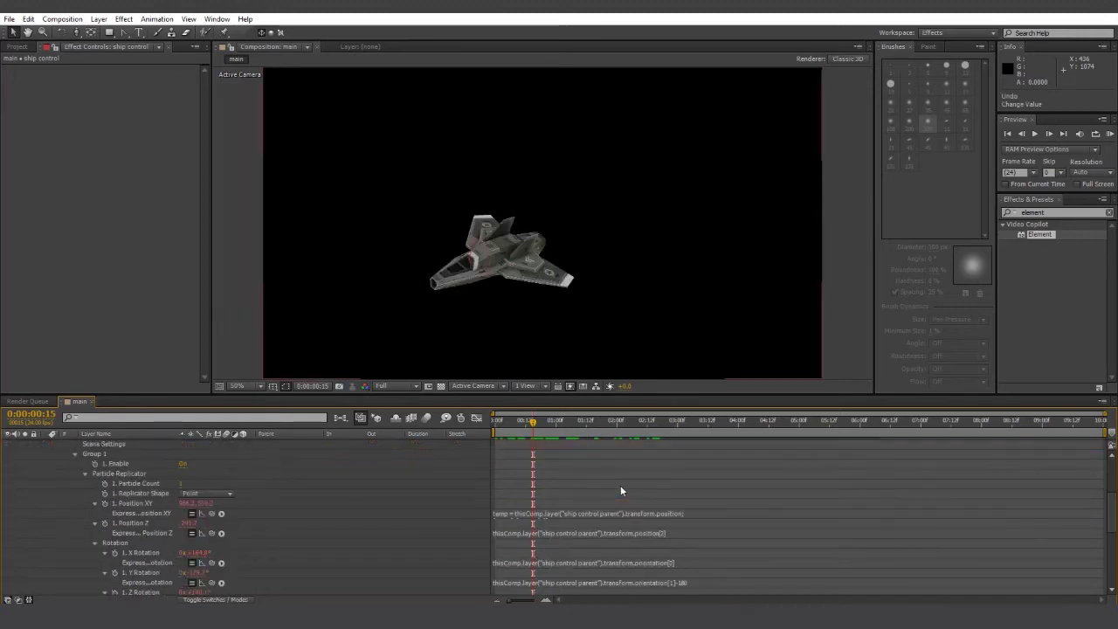
{"action": "left_click", "coordinate": [692, 572]}
{"action": "left_click", "coordinate": [693, 572]}
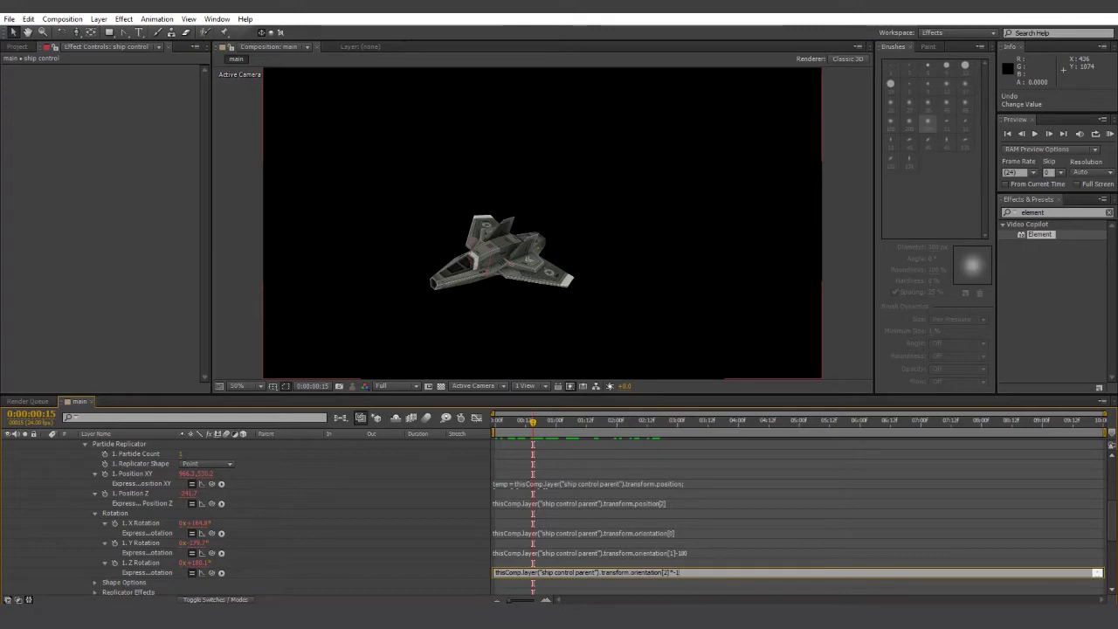
{"action": "left_click", "coordinate": [826, 483]}
{"action": "left_click", "coordinate": [676, 448]}
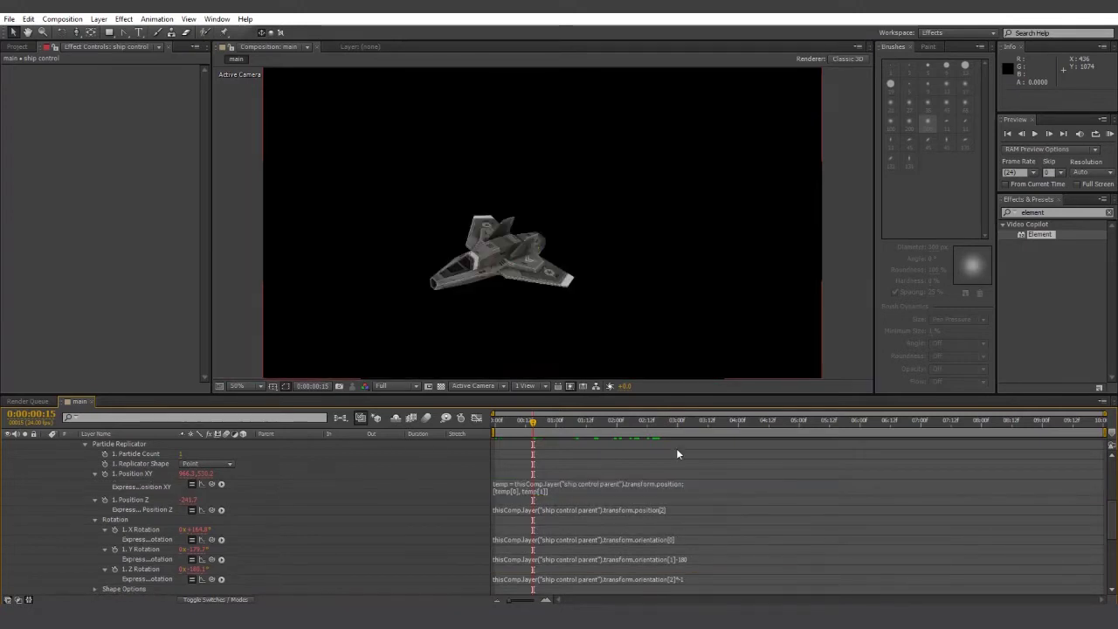
Retest ship control's Z Rotation with the inverted expression and undo the test value.
{"action": "scroll", "coordinate": [663, 489], "scroll_direction": "up", "scroll_amount": 5}
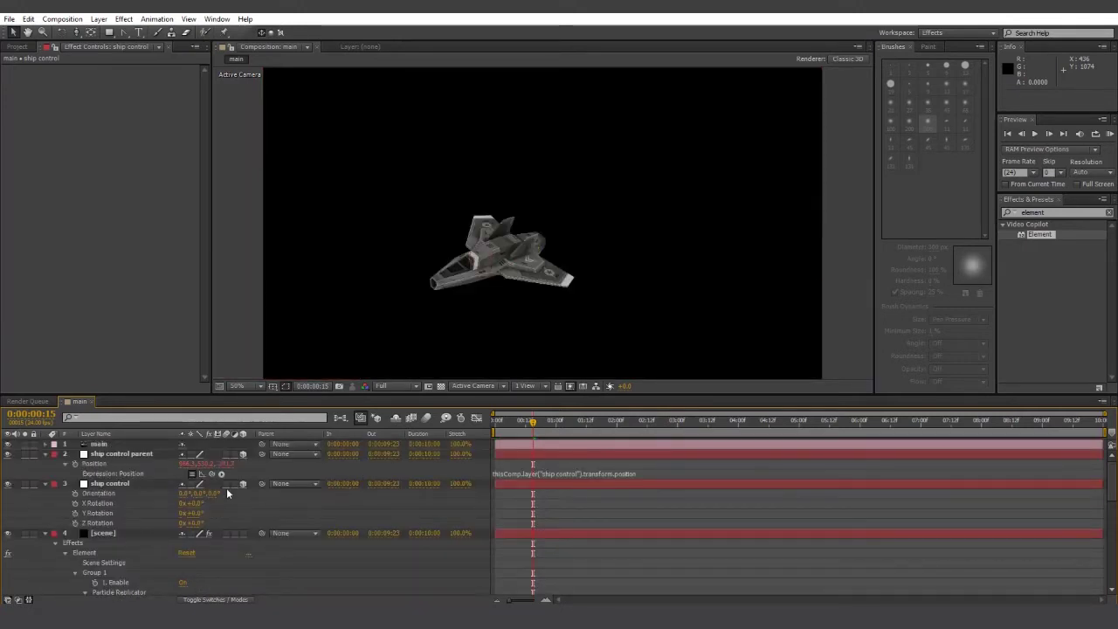
{"action": "left_click_drag", "start_coordinate": [193, 522], "coordinate": [130, 501]}
{"action": "key", "text": "ctrl+z"}
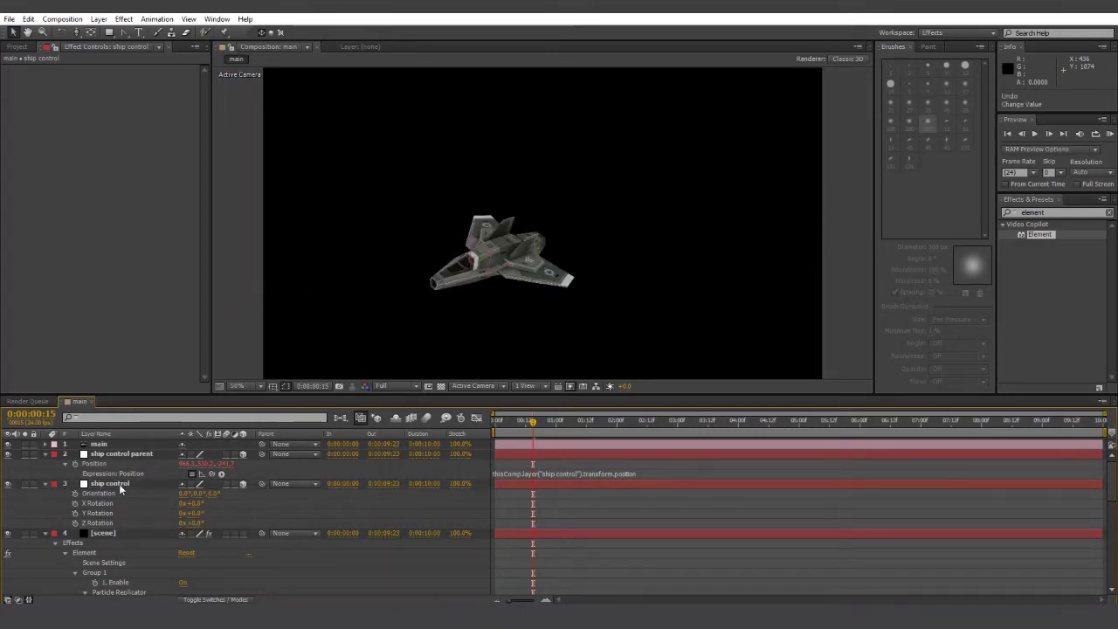
Remove the Position keyframes from ship control and collapse the properties of both control nulls.
{"action": "left_click", "coordinate": [119, 484]}
{"action": "key", "text": "p"}
{"action": "left_click", "coordinate": [122, 454]}
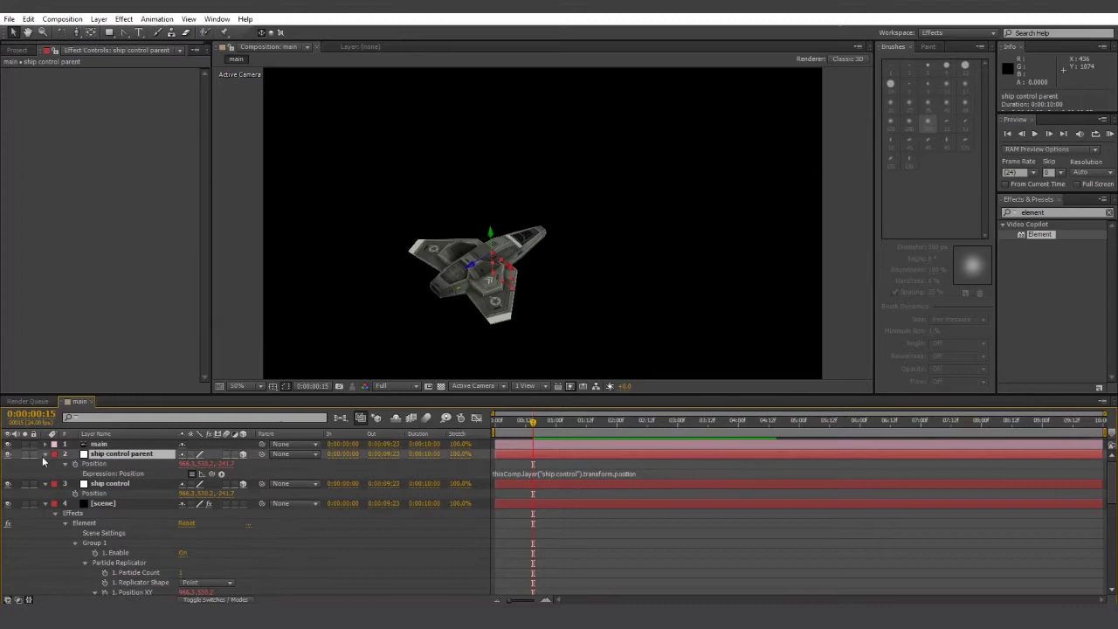
{"action": "left_click", "coordinate": [45, 455]}
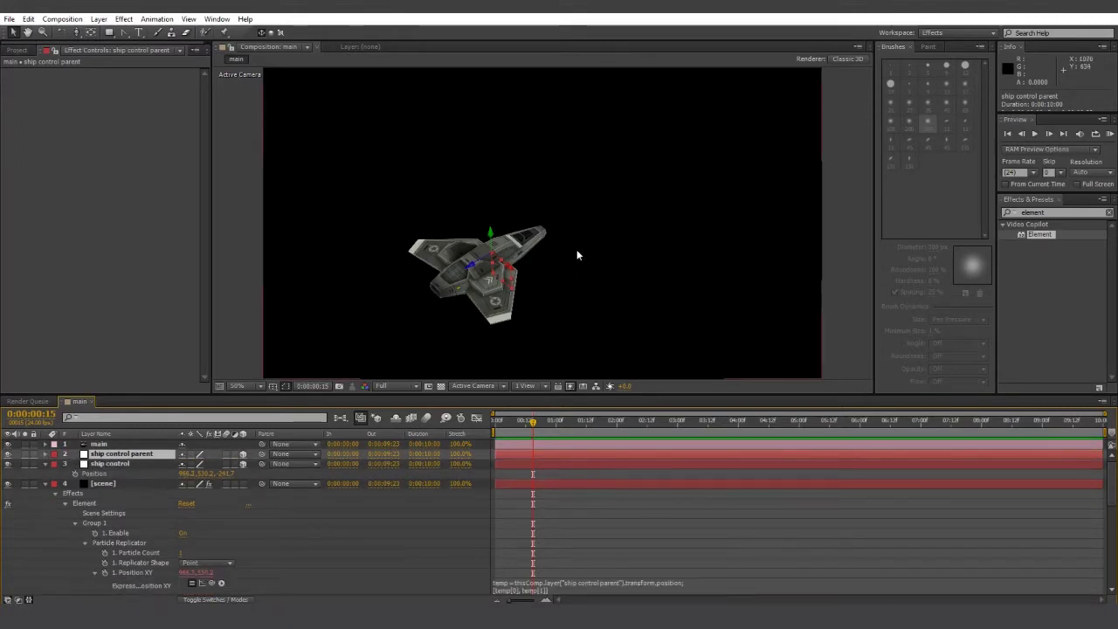
{"action": "key", "text": "comma"}
{"action": "key", "text": "comma"}
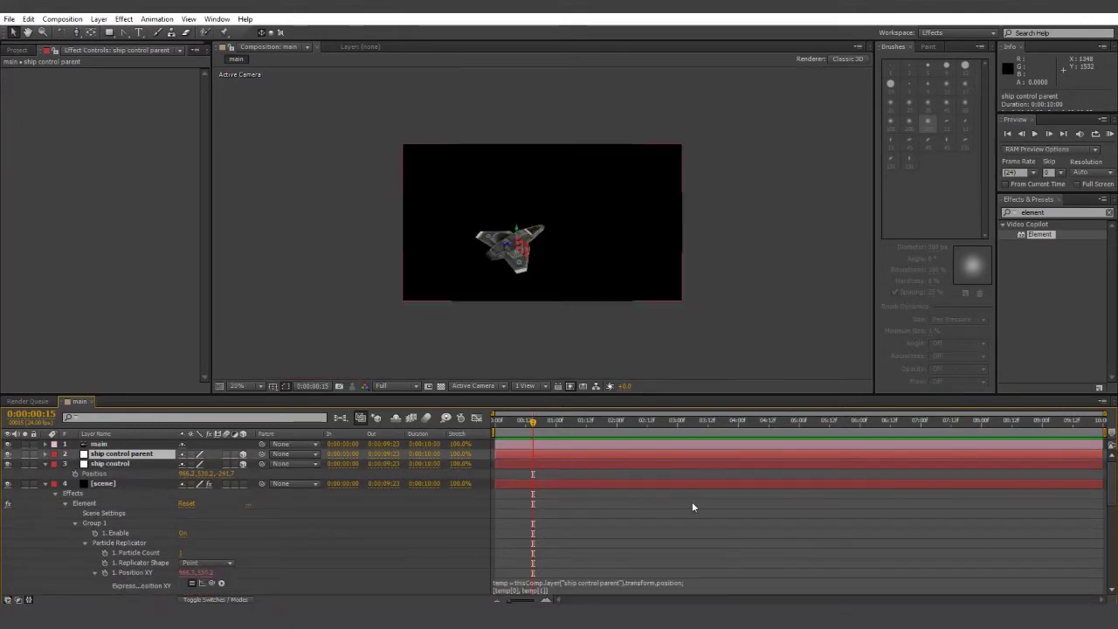
{"action": "left_click", "coordinate": [46, 463]}
Open Element's scene setup, add a group folder assigned to group 2, and place the rock_01 starter-pack model in it.
{"action": "left_click", "coordinate": [98, 473]}
{"action": "left_click", "coordinate": [79, 93]}
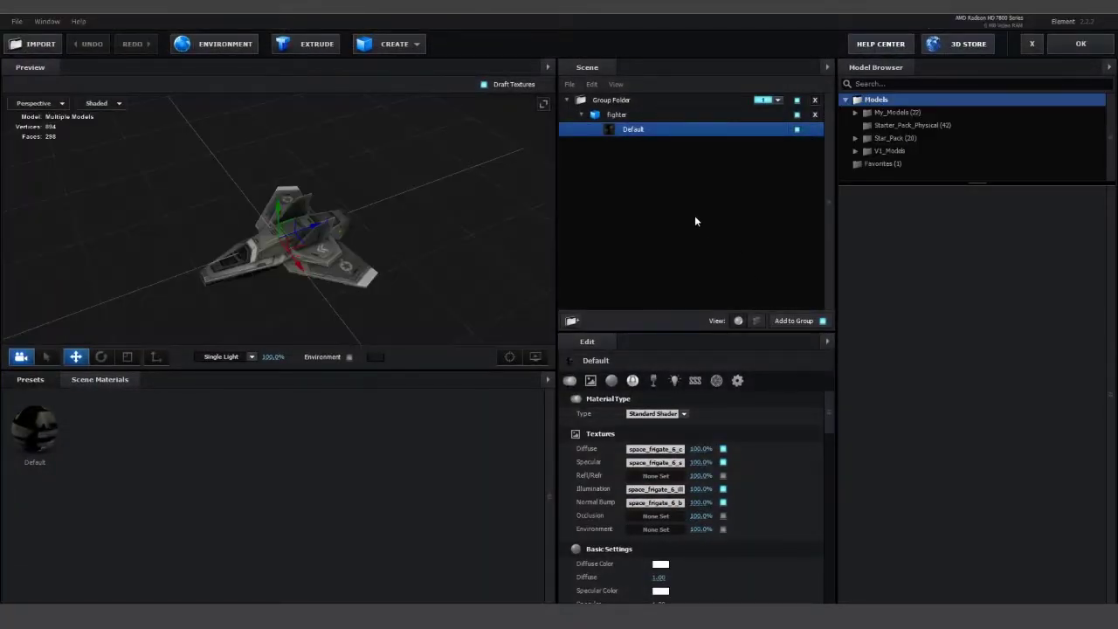
{"action": "right_click", "coordinate": [599, 205]}
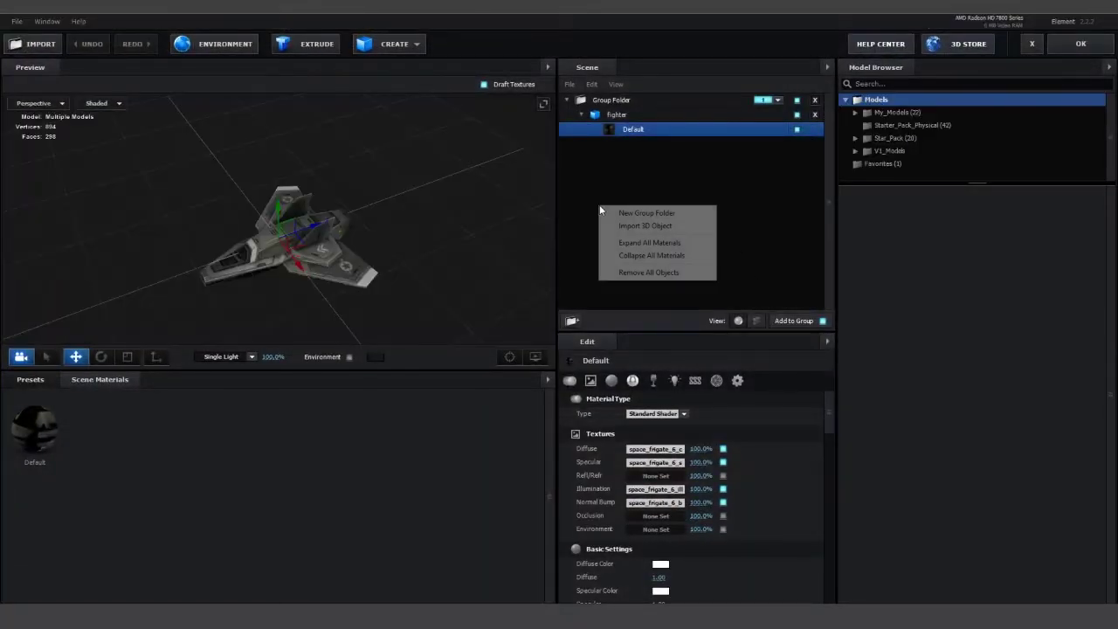
{"action": "left_click", "coordinate": [621, 214]}
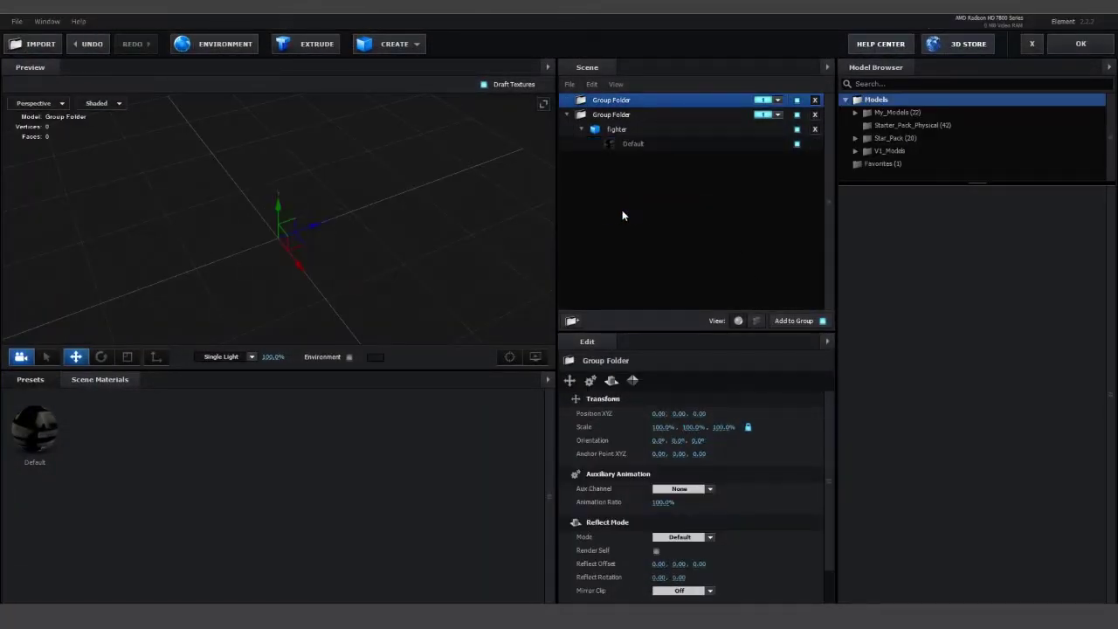
{"action": "left_click", "coordinate": [769, 101]}
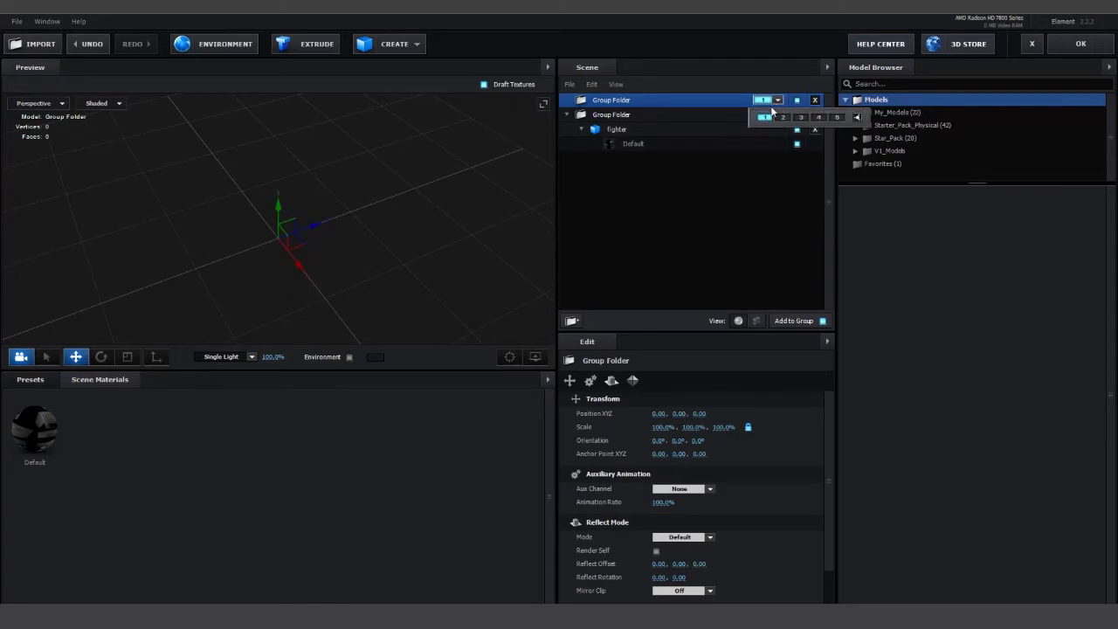
{"action": "left_click", "coordinate": [703, 265]}
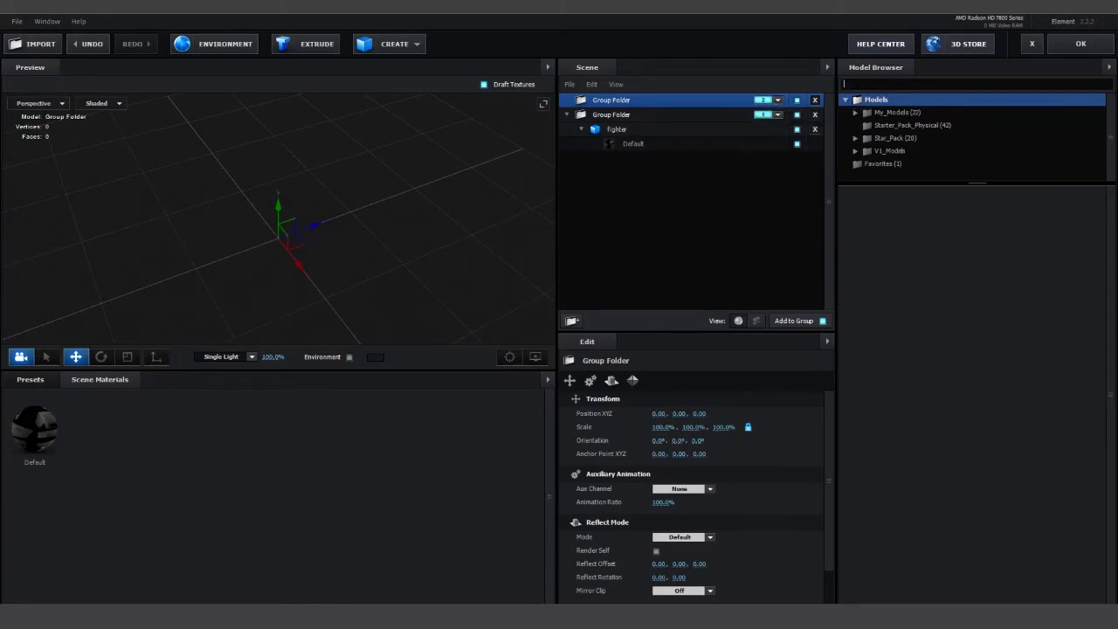
{"action": "type", "text": "rock"}
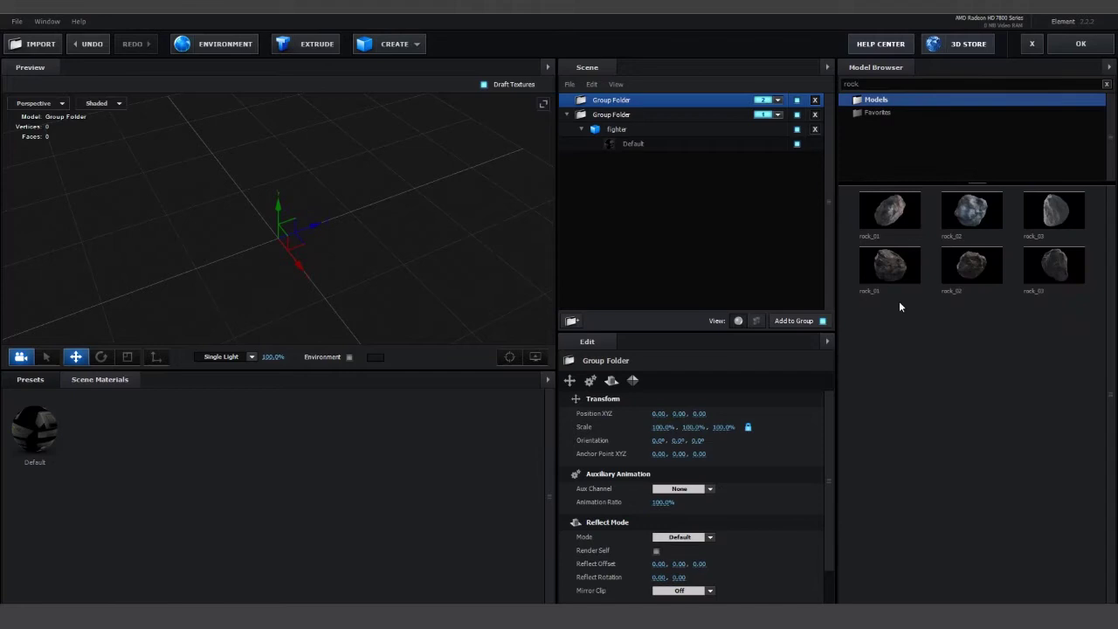
{"action": "left_click", "coordinate": [905, 276]}
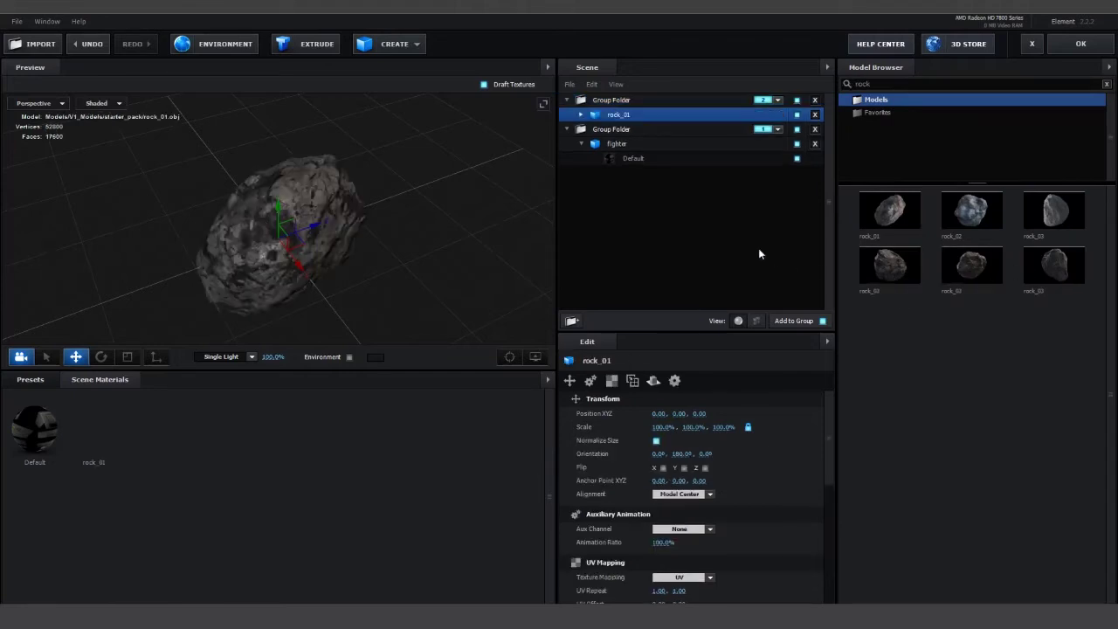
Add another group folder assigned to group 2 and place the rock_02 model in it.
{"action": "right_click", "coordinate": [649, 203]}
{"action": "left_click", "coordinate": [677, 217]}
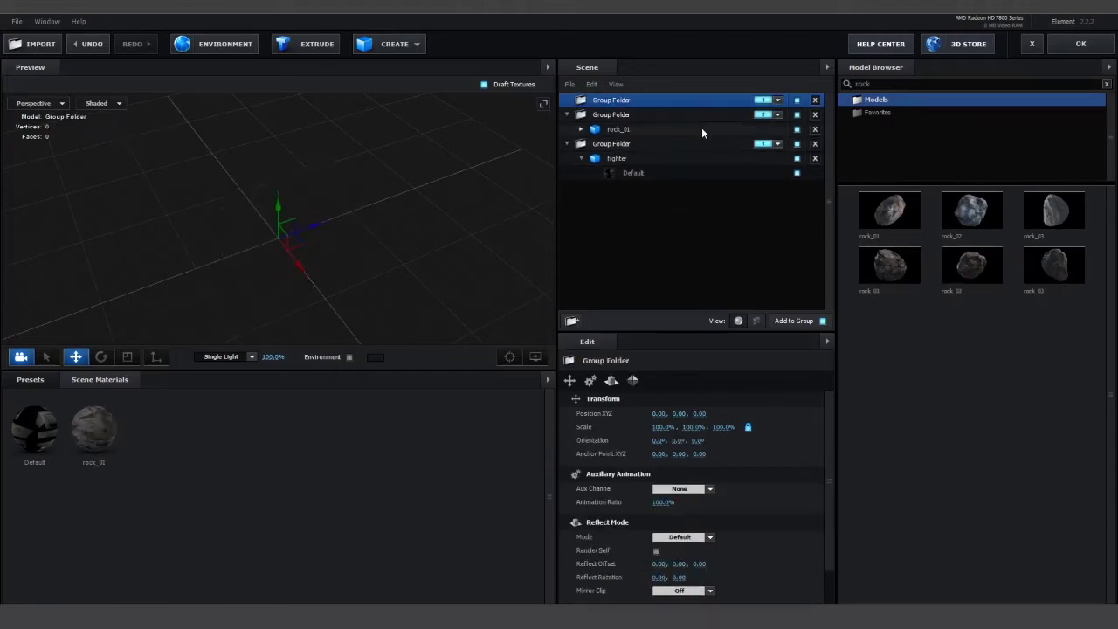
{"action": "left_click", "coordinate": [778, 100]}
{"action": "left_click", "coordinate": [783, 118]}
{"action": "left_click", "coordinate": [972, 264]}
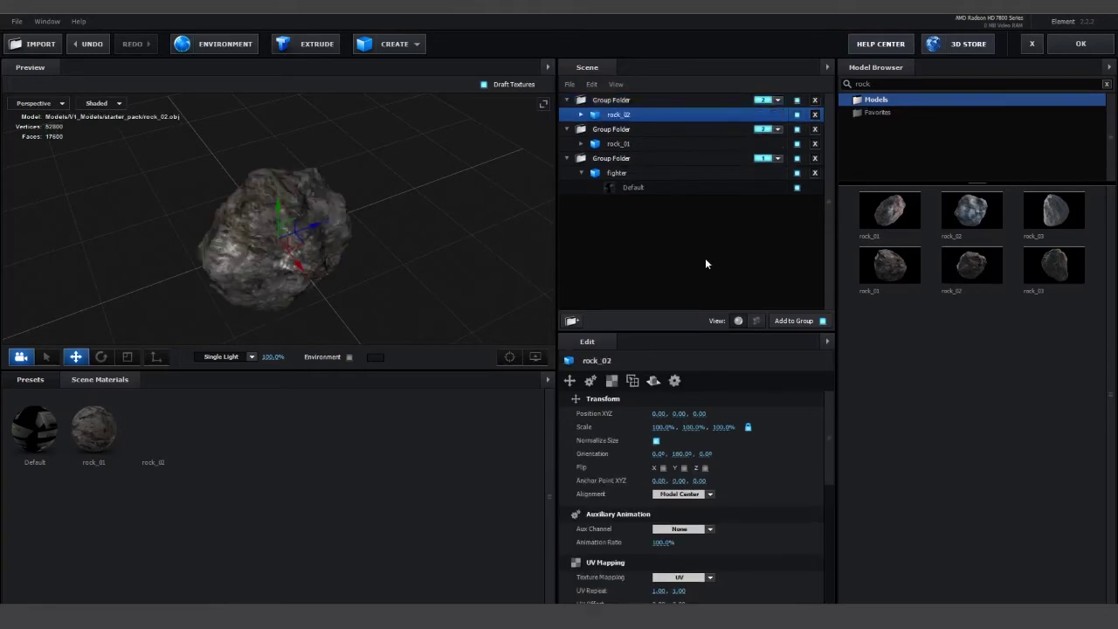
Add a third rock group folder assigned to group 2, place the rock_03 model in it, and accept the scene setup.
{"action": "right_click", "coordinate": [704, 258]}
{"action": "left_click", "coordinate": [740, 278]}
{"action": "left_click", "coordinate": [1058, 298]}
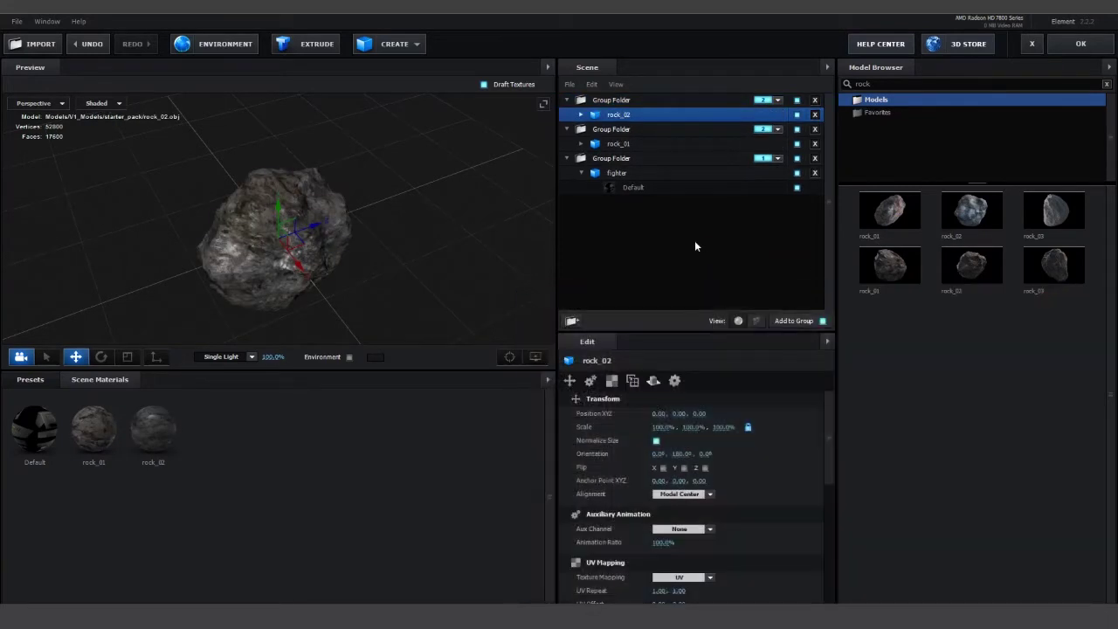
{"action": "right_click", "coordinate": [695, 240]}
{"action": "left_click", "coordinate": [703, 248]}
{"action": "left_click", "coordinate": [776, 101]}
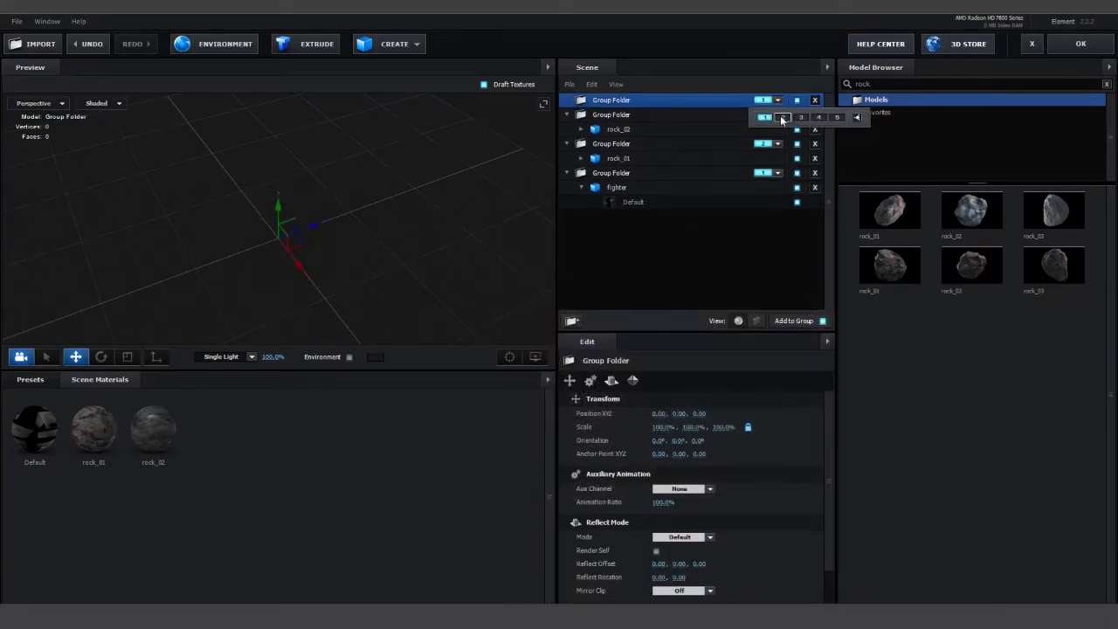
{"action": "left_click", "coordinate": [1053, 264]}
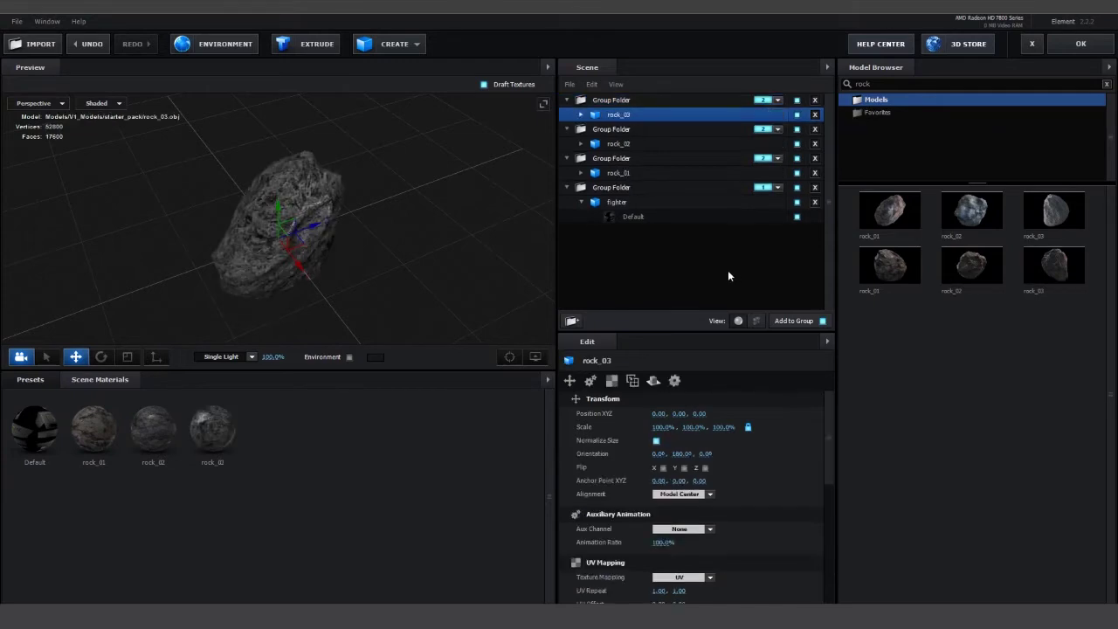
{"action": "left_click_drag", "start_coordinate": [420, 240], "coordinate": [507, 214]}
{"action": "left_click", "coordinate": [1083, 45]}
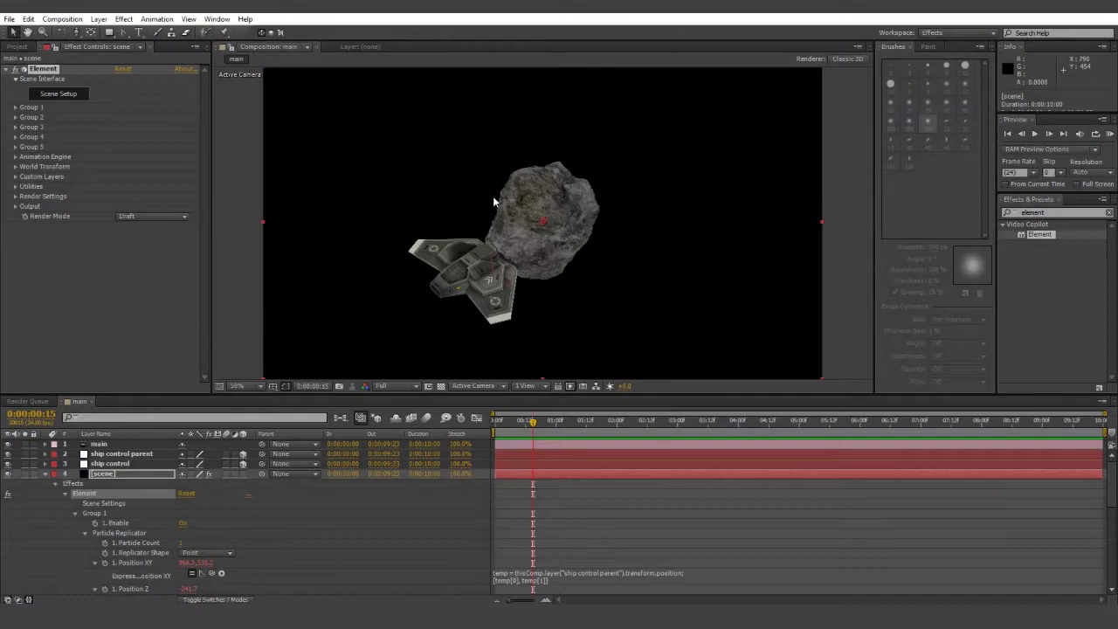
Reveal the Position of both control nulls and set ship control's Position to 960, 540, 0.
{"action": "left_click", "coordinate": [131, 463]}
{"action": "key", "text": "p"}
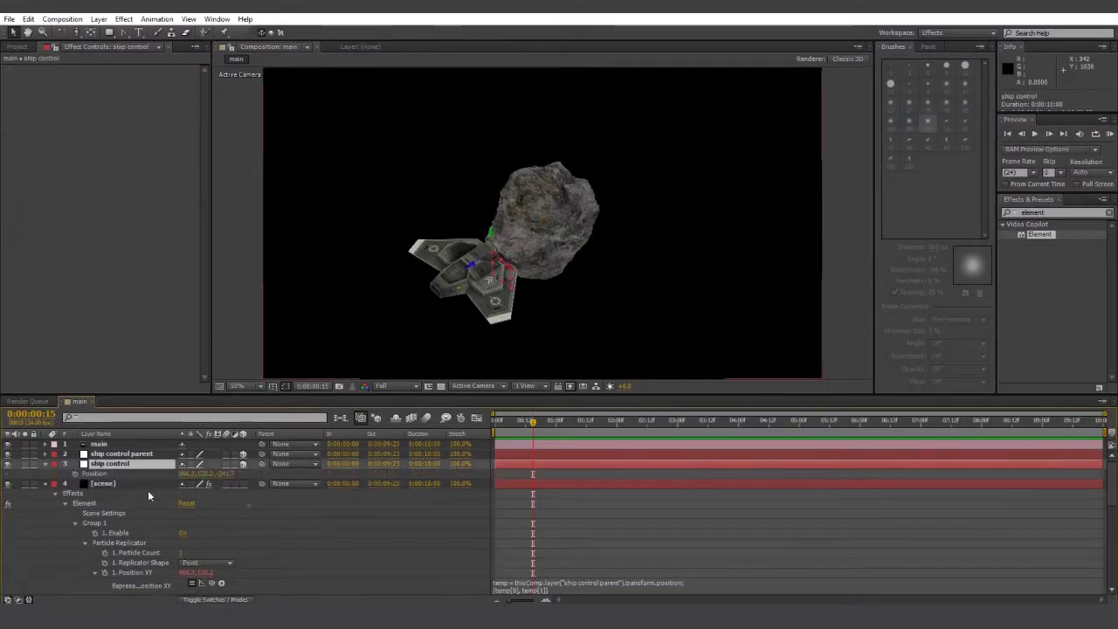
{"action": "left_click", "coordinate": [121, 454]}
{"action": "key", "text": "p"}
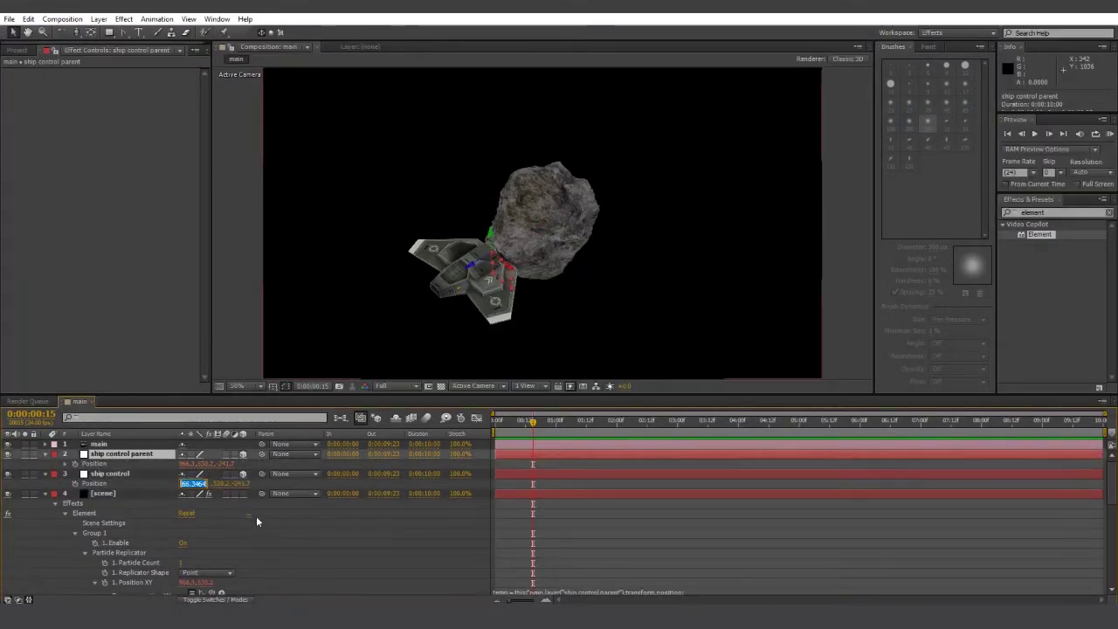
{"action": "left_click", "coordinate": [187, 483]}
{"action": "type", "text": "960"}
{"action": "left_click", "coordinate": [225, 484]}
{"action": "type", "text": "540"}
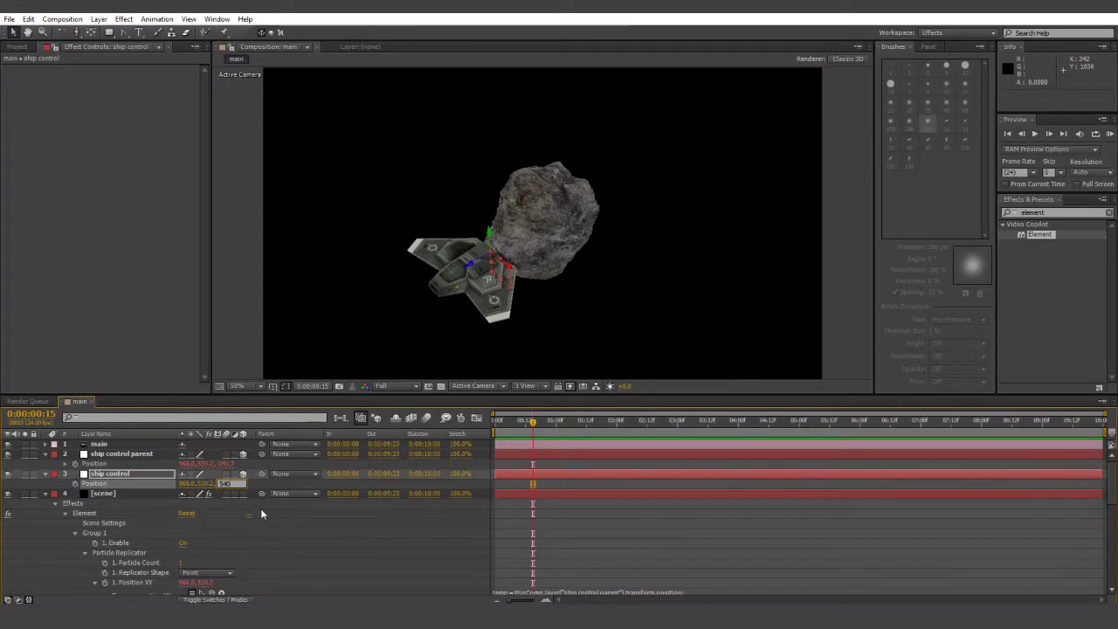
{"action": "left_click", "coordinate": [200, 484]}
{"action": "type", "text": "540"}
{"action": "left_click", "coordinate": [242, 489]}
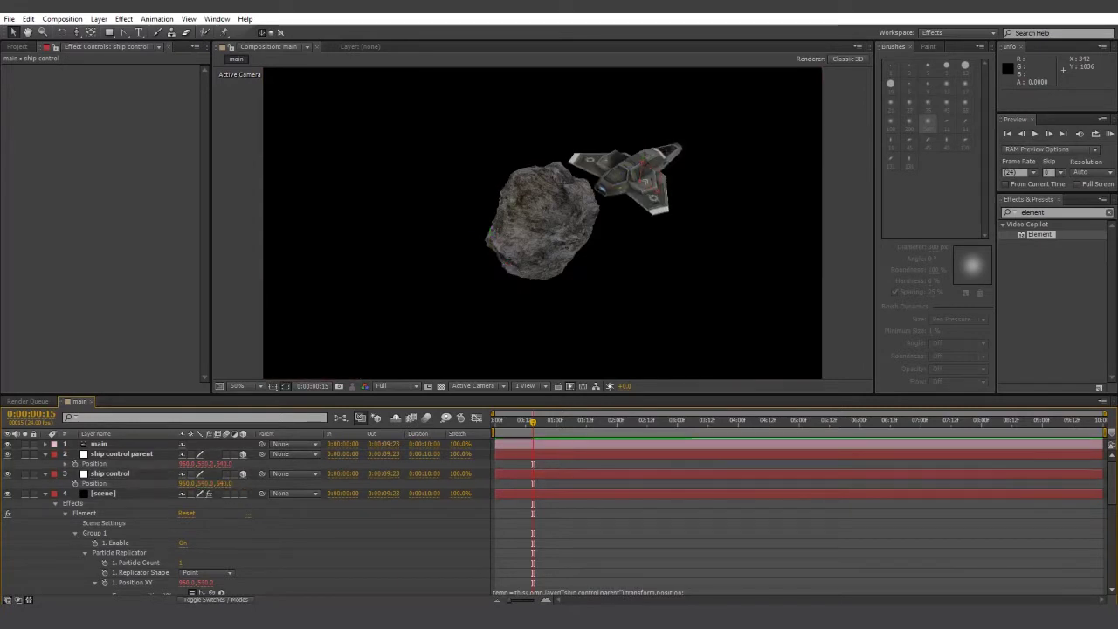
{"action": "left_click", "coordinate": [224, 483]}
{"action": "type", "text": "0"}
{"action": "left_click", "coordinate": [342, 535]}
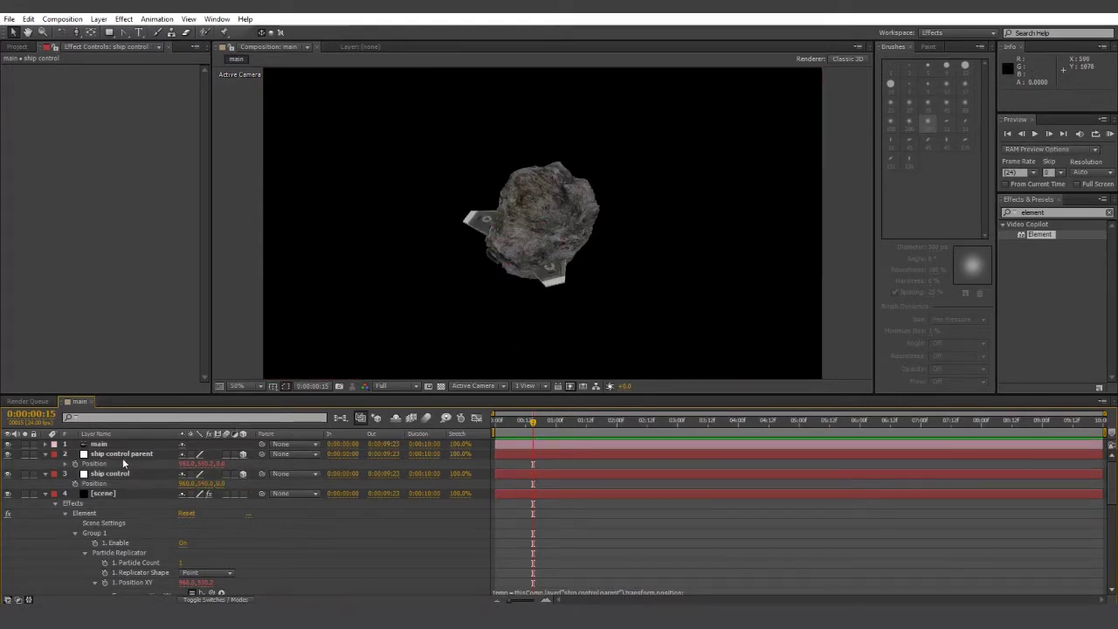
Set the Group 2 Particle Count in the scene layer's Element effect to 100.
{"action": "left_click", "coordinate": [115, 495]}
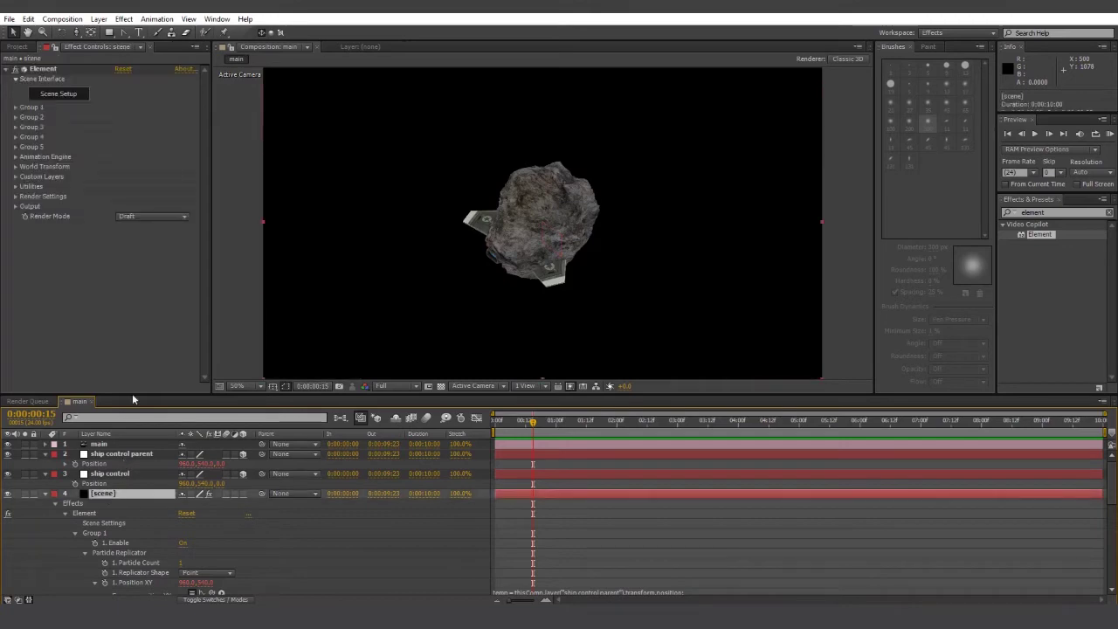
{"action": "scroll", "coordinate": [503, 272], "scroll_direction": "up", "scroll_amount": 1}
{"action": "left_click", "coordinate": [15, 117]}
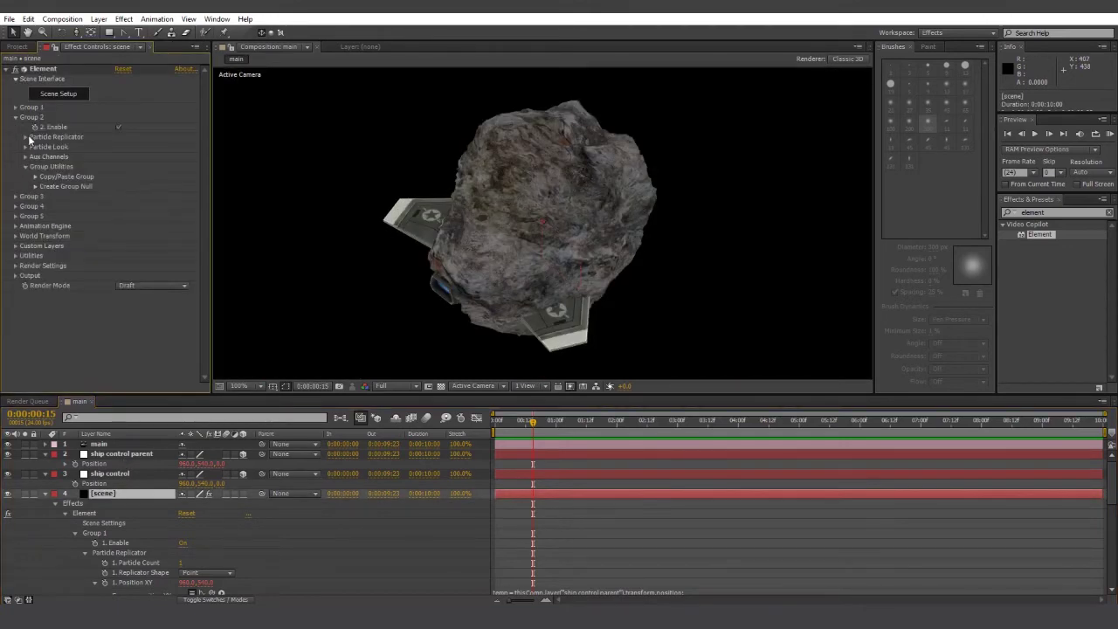
{"action": "left_click", "coordinate": [25, 137]}
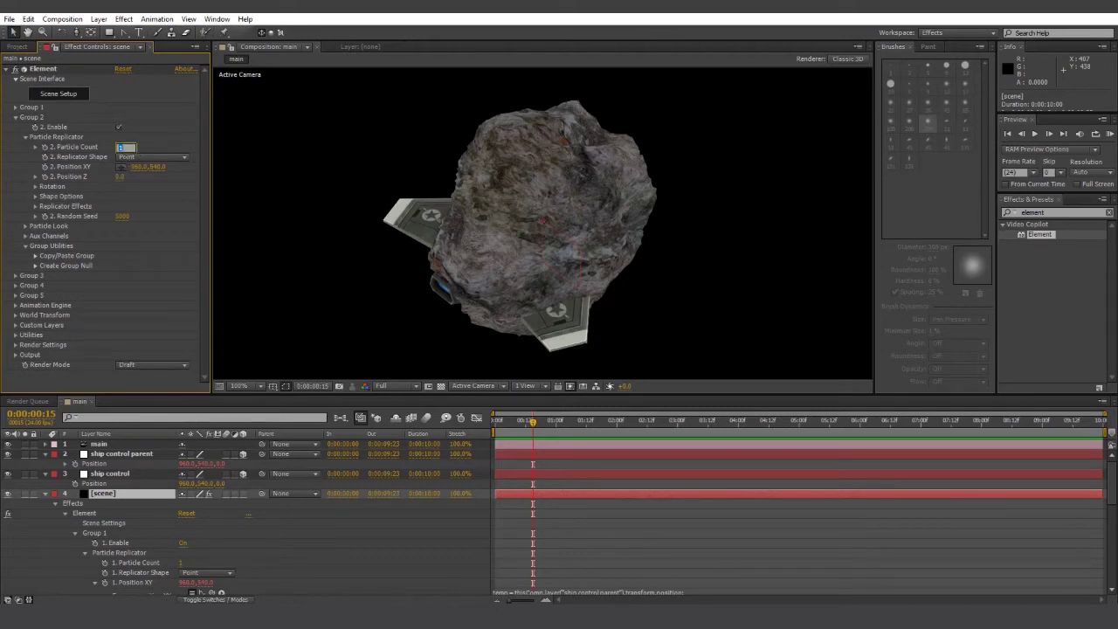
{"action": "key", "text": "Return"}
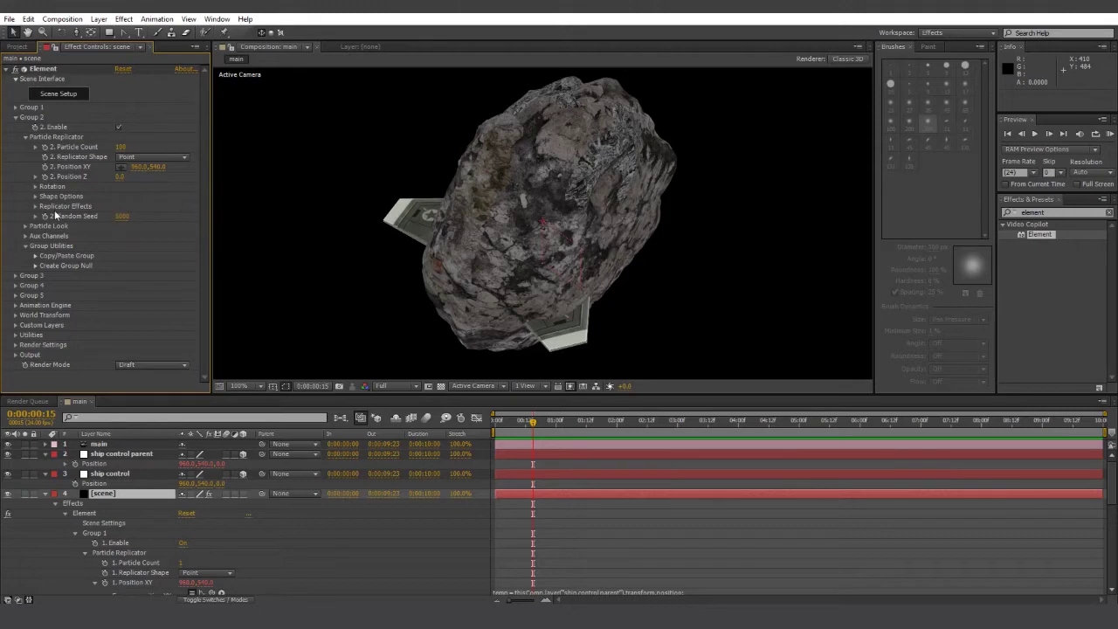
Scatter the Group 2 rocks with X Scatter 600, Y Scatter 300 and Z Scatter 1000.
{"action": "left_click", "coordinate": [26, 226]}
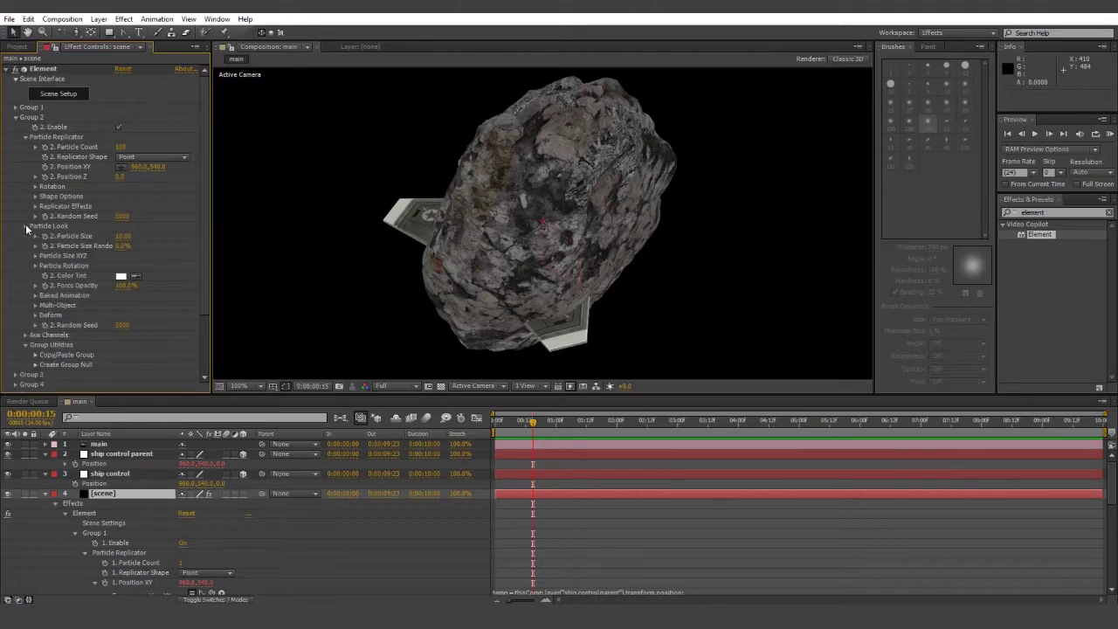
{"action": "left_click", "coordinate": [37, 206]}
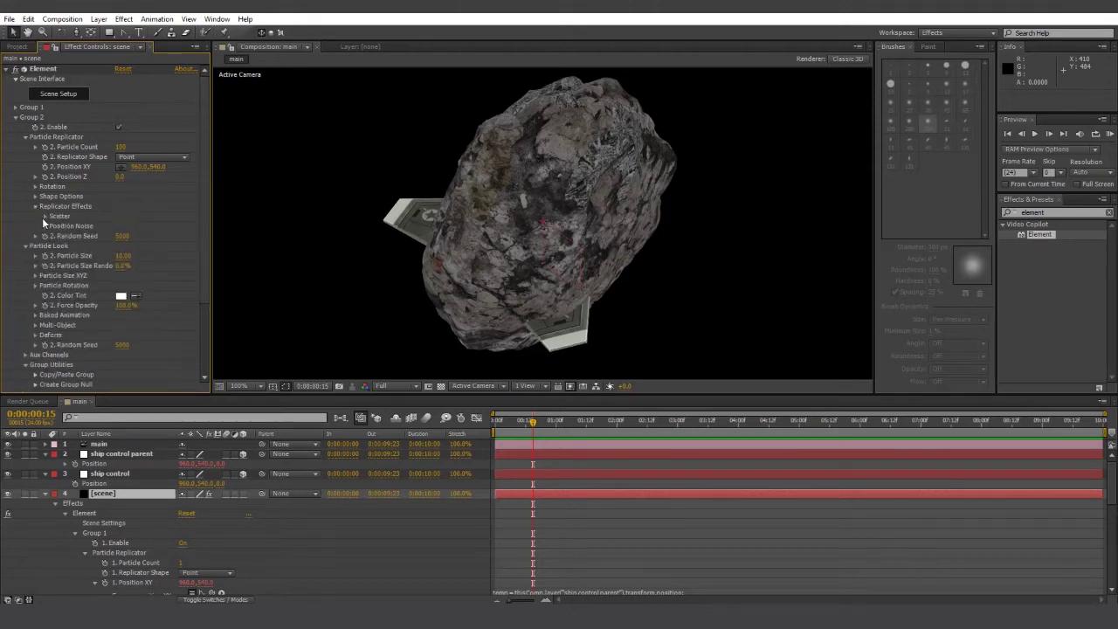
{"action": "left_click", "coordinate": [45, 217]}
{"action": "left_click", "coordinate": [119, 256]}
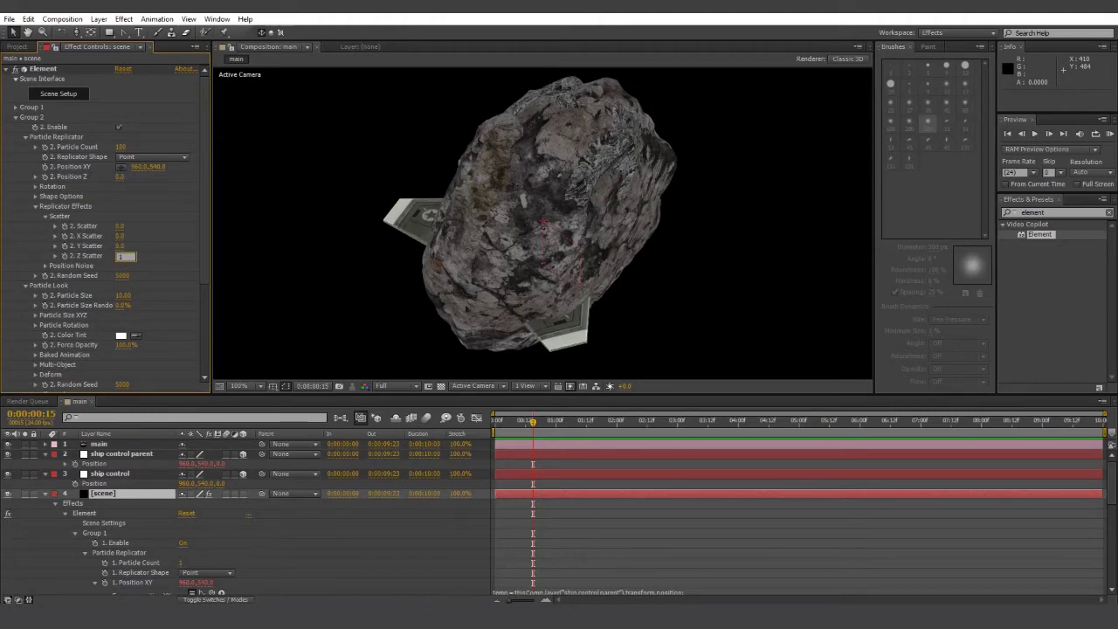
{"action": "type", "text": "1000"}
{"action": "key", "text": "Return"}
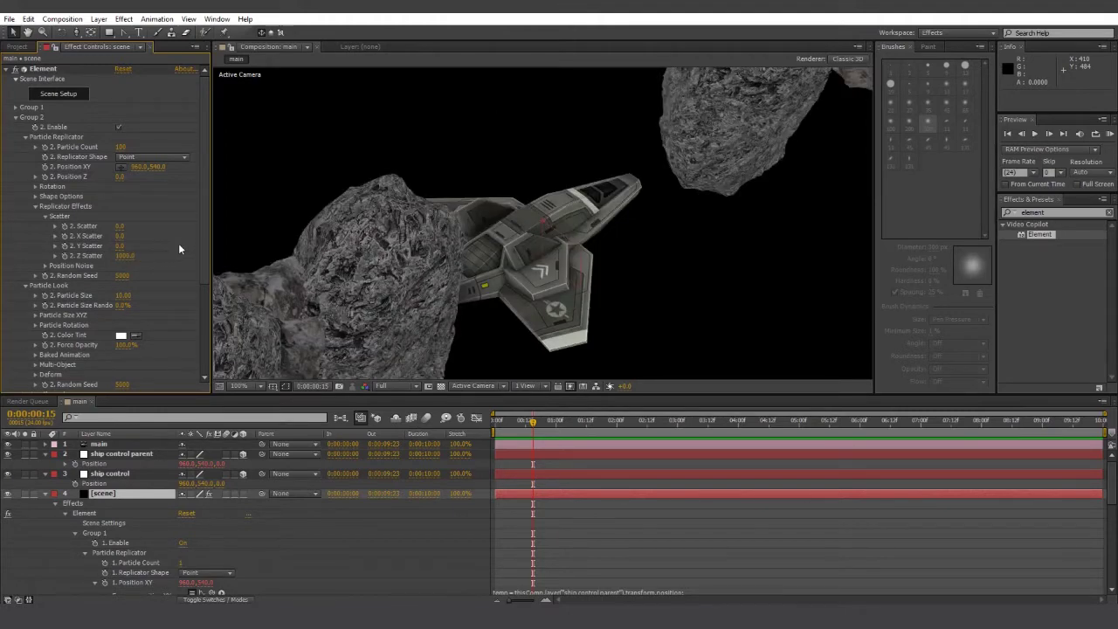
{"action": "scroll", "coordinate": [473, 208], "scroll_direction": "down", "scroll_amount": 2}
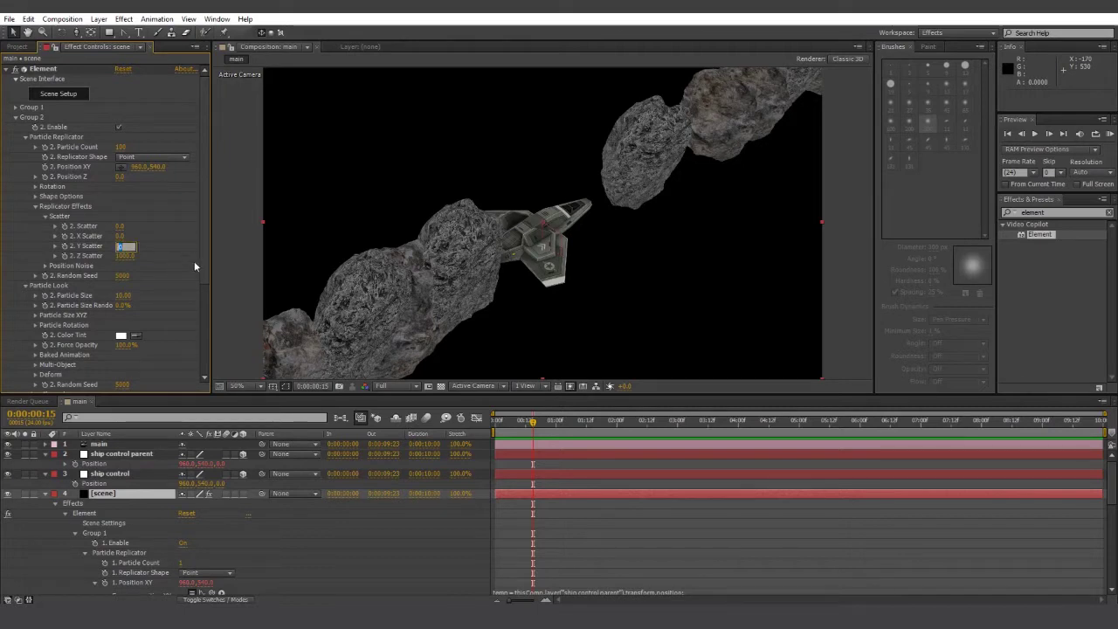
{"action": "type", "text": "100"}
{"action": "left_click", "coordinate": [131, 237]}
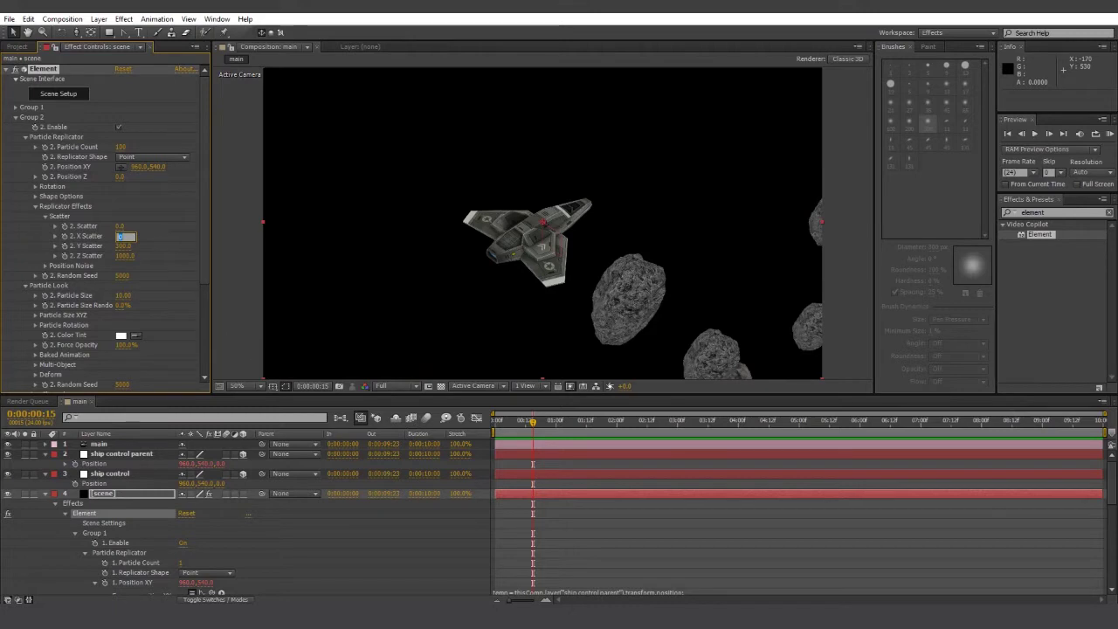
{"action": "type", "text": "600"}
{"action": "left_click", "coordinate": [181, 220]}
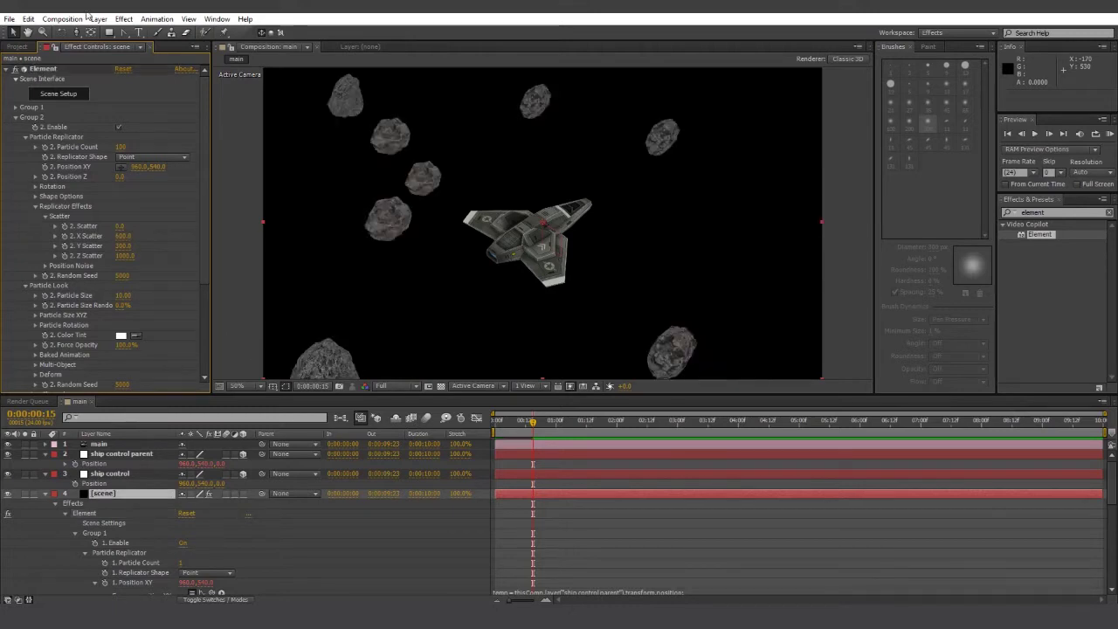
Set the Group 2 Particle Size to 30 and its Particle Size Random to 100%.
{"action": "left_click_drag", "start_coordinate": [76, 32], "coordinate": [105, 45]}
{"action": "left_click_drag", "start_coordinate": [407, 178], "coordinate": [623, 172]}
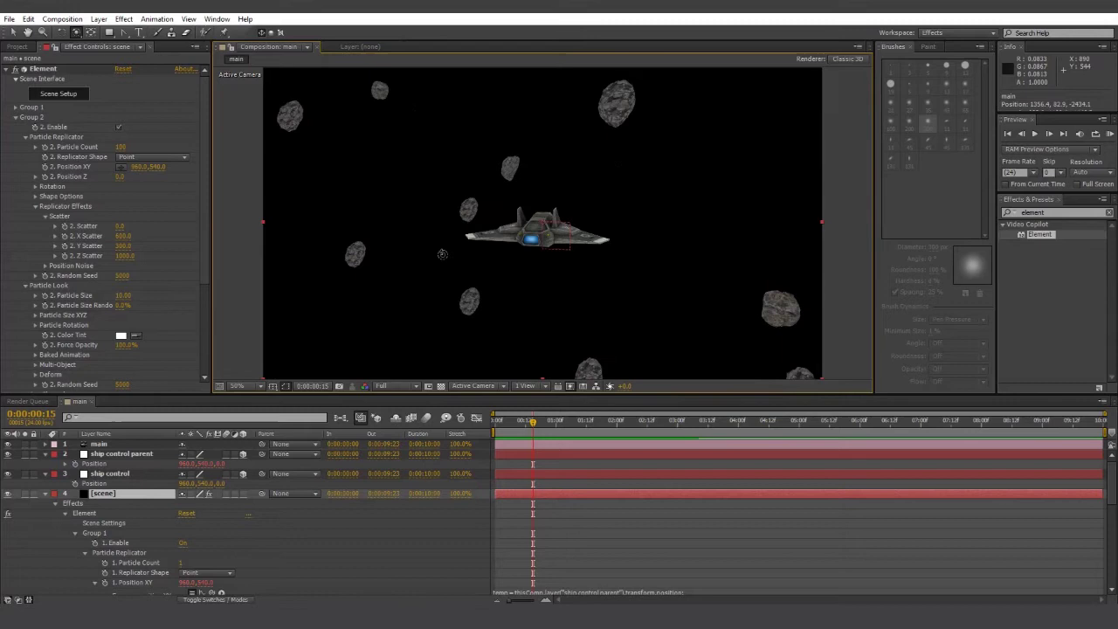
{"action": "scroll", "coordinate": [203, 219], "scroll_direction": "down", "scroll_amount": 2}
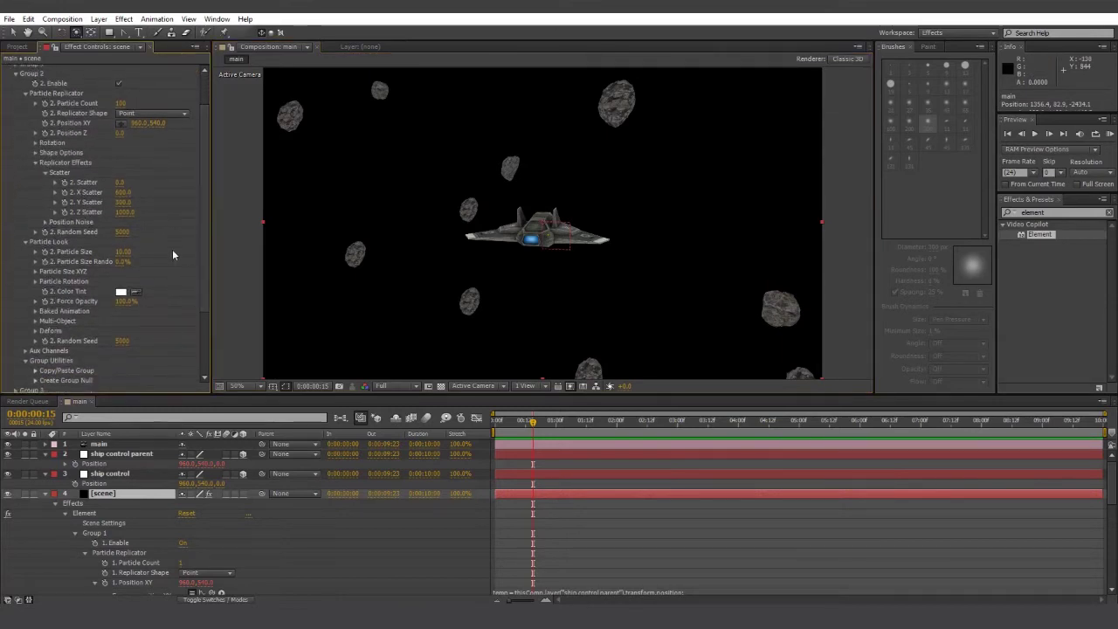
{"action": "left_click_drag", "start_coordinate": [123, 255], "coordinate": [325, 245]}
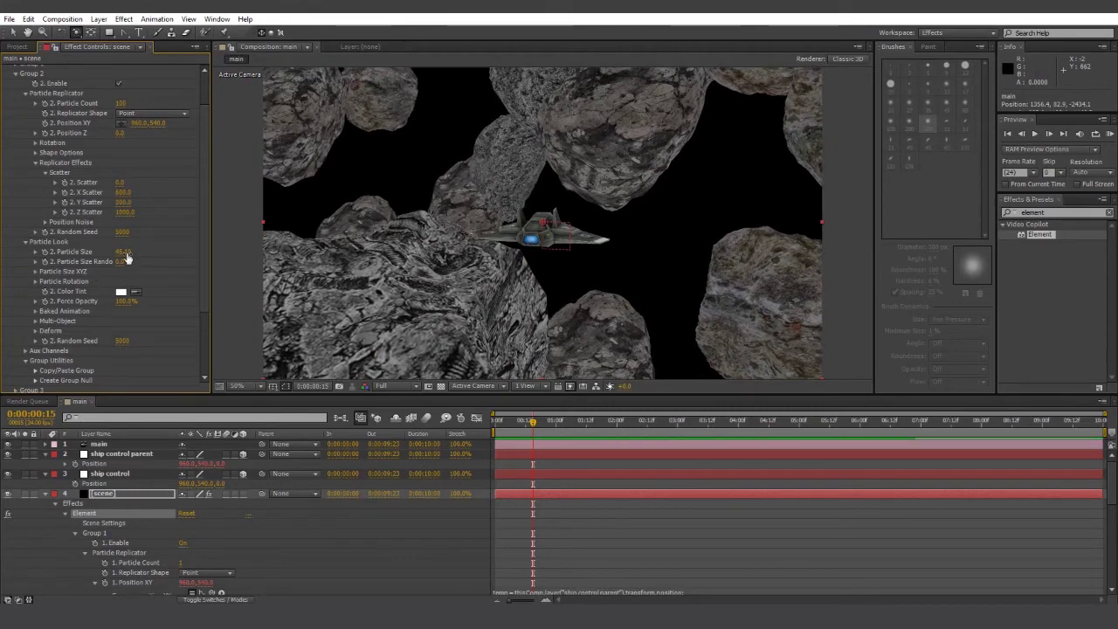
{"action": "left_click", "coordinate": [125, 253]}
{"action": "key", "text": "Return"}
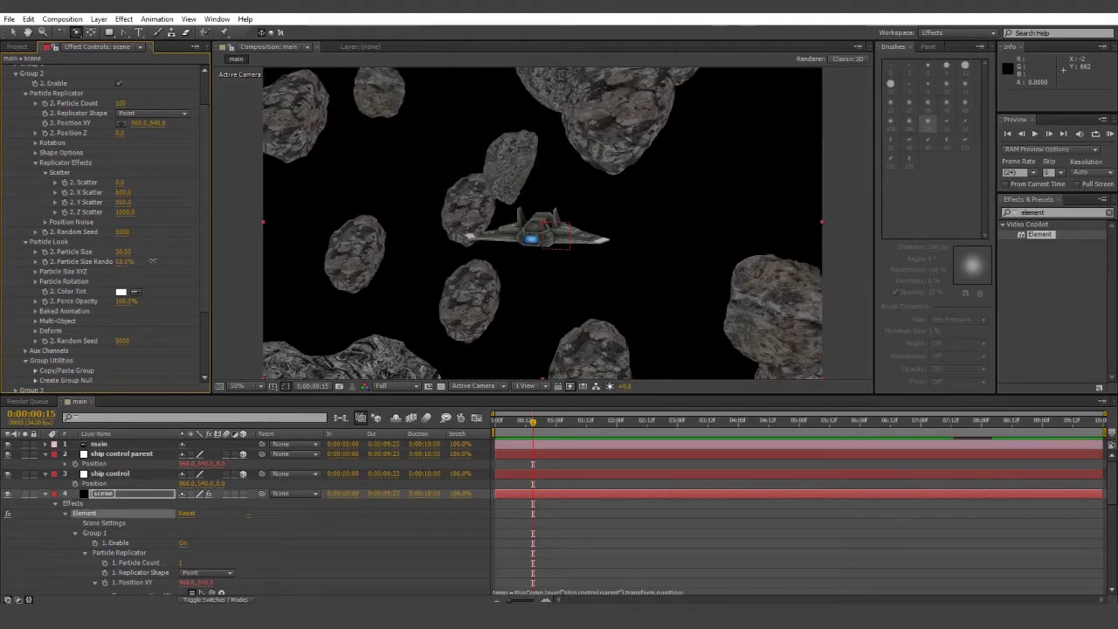
{"action": "left_click_drag", "start_coordinate": [121, 255], "coordinate": [434, 265]}
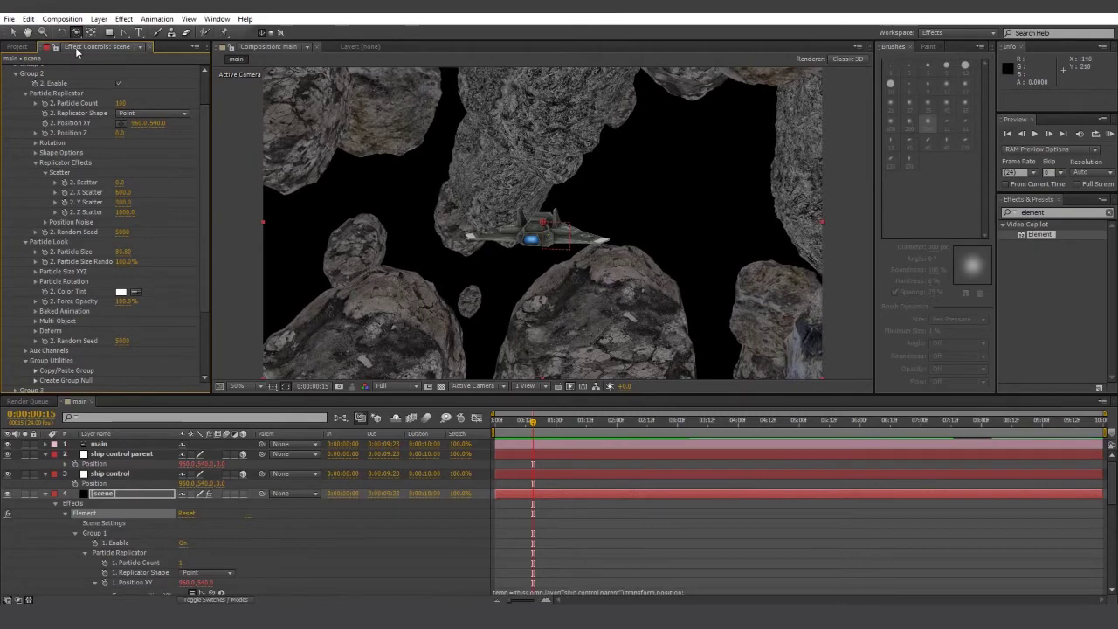
Push the Group 2 rock field ahead of the ship by raising its Position Z to about 14000.
{"action": "left_click_drag", "start_coordinate": [418, 86], "coordinate": [537, 236]}
{"action": "left_click_drag", "start_coordinate": [206, 263], "coordinate": [206, 276]}
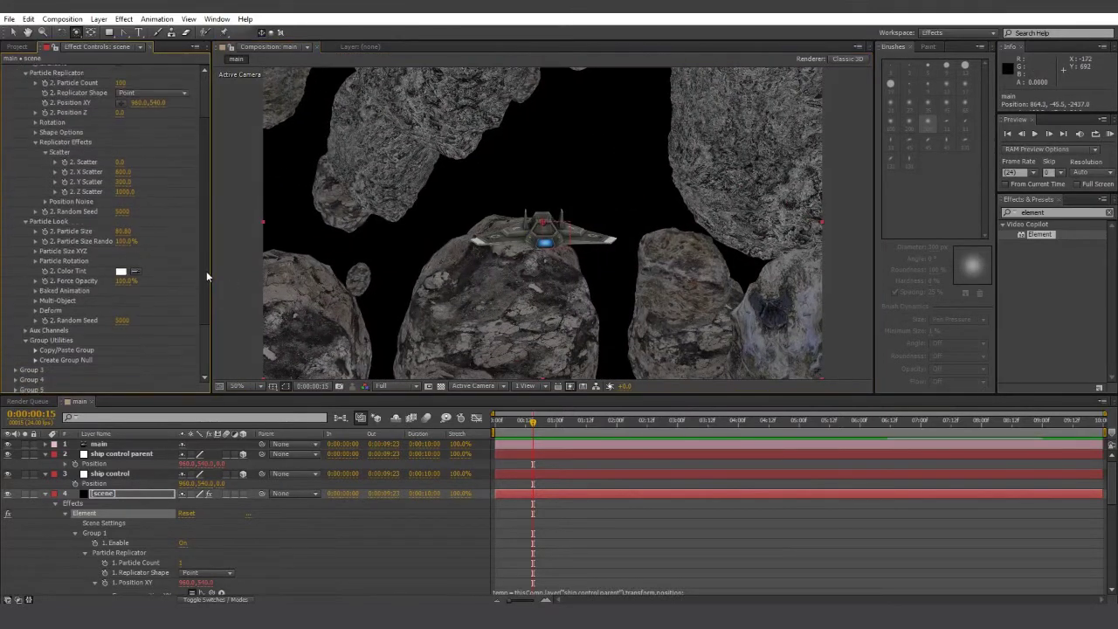
{"action": "scroll", "coordinate": [206, 271], "scroll_direction": "up", "scroll_amount": 3}
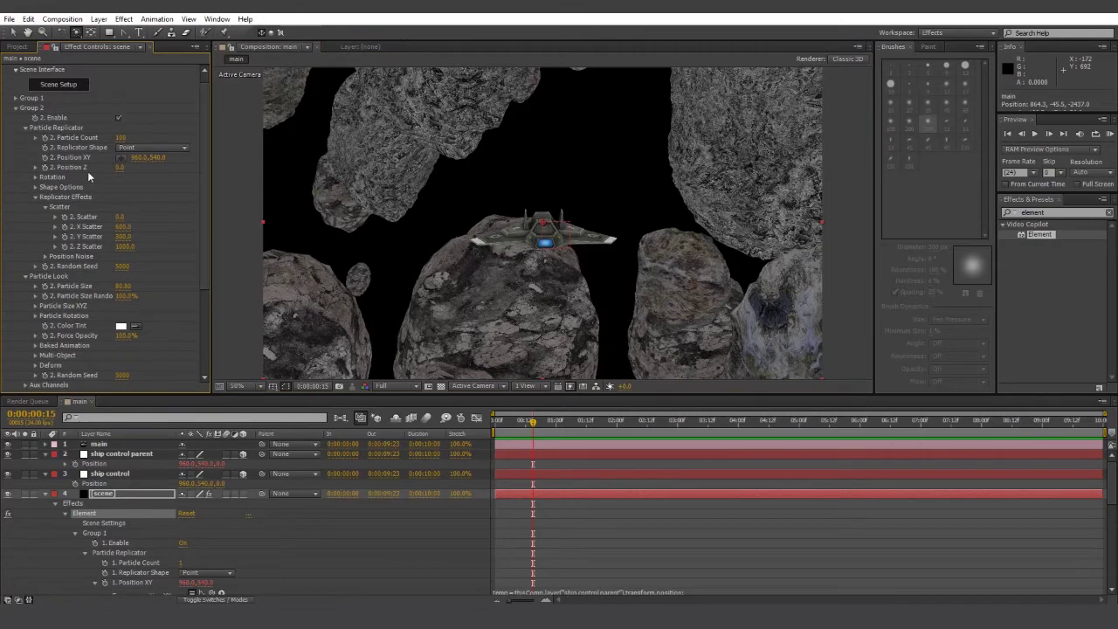
{"action": "left_click_drag", "start_coordinate": [120, 167], "coordinate": [637, 176]}
{"action": "left_click_drag", "start_coordinate": [127, 167], "coordinate": [1000, 178]}
{"action": "left_click_drag", "start_coordinate": [128, 171], "coordinate": [26, 178]}
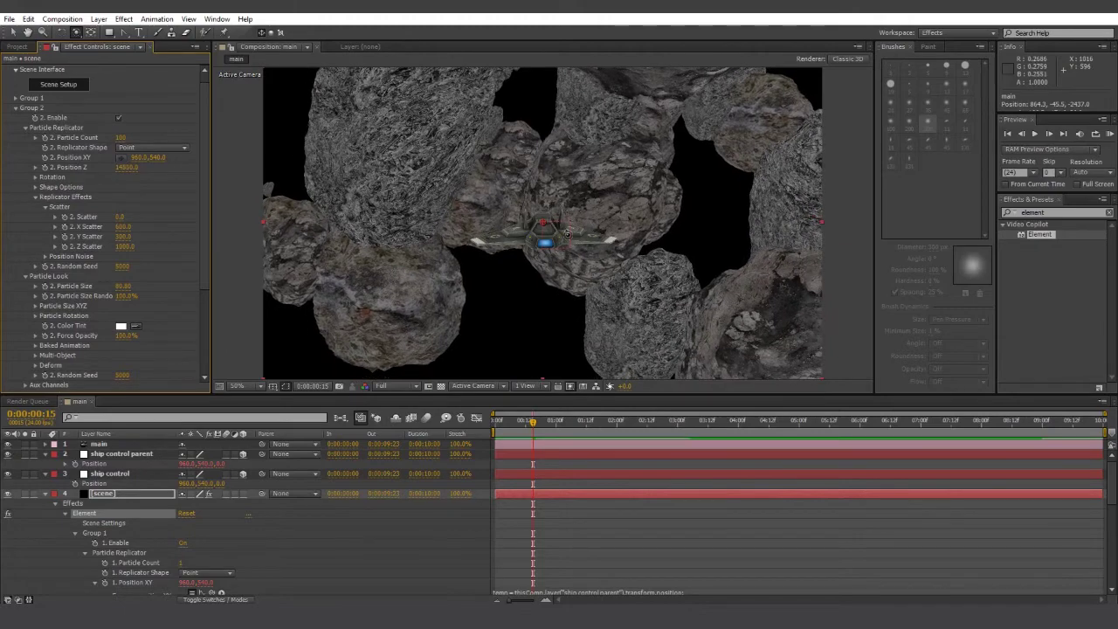
Change the Group 2 Particle Replicator's Random Seed to 6000 to rearrange the rocks.
{"action": "left_click_drag", "start_coordinate": [419, 361], "coordinate": [504, 207]}
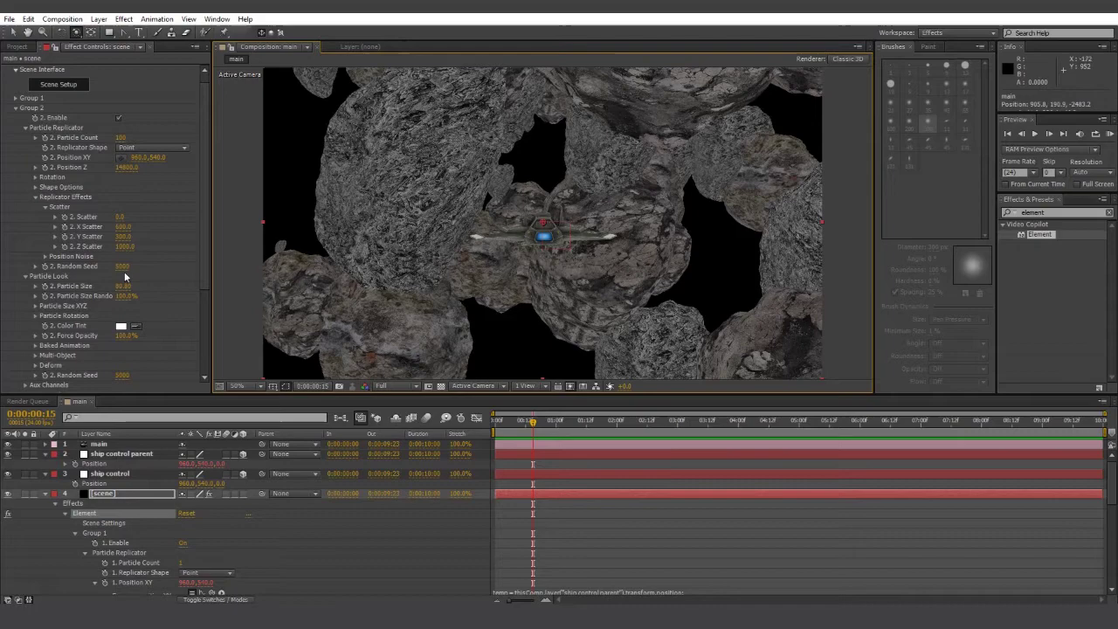
{"action": "left_click_drag", "start_coordinate": [122, 266], "coordinate": [128, 266]}
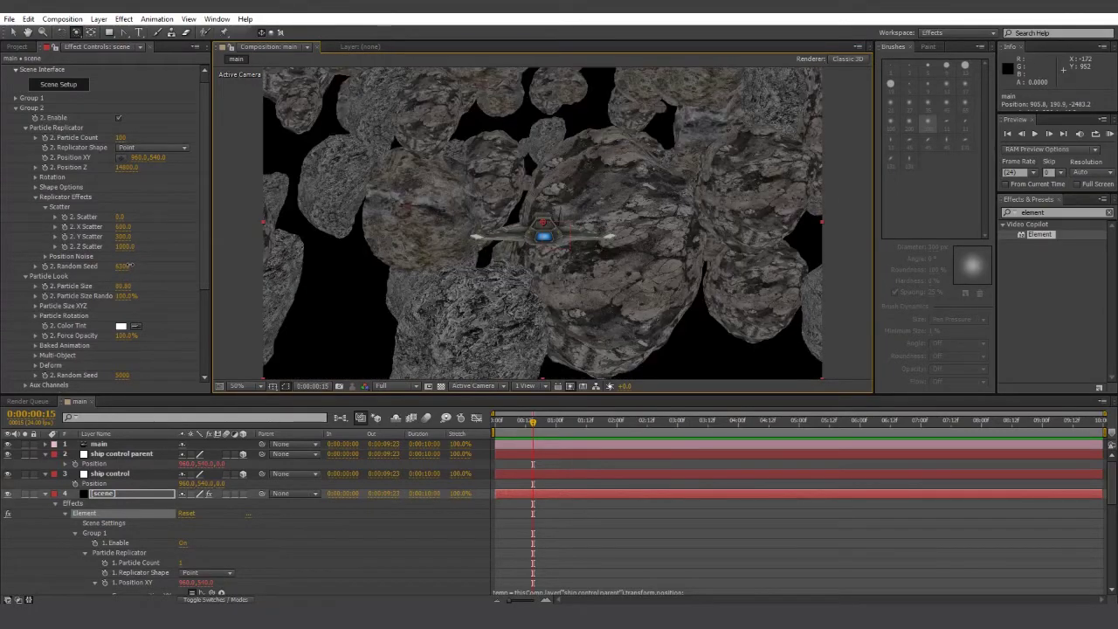
{"action": "left_click_drag", "start_coordinate": [407, 175], "coordinate": [459, 201]}
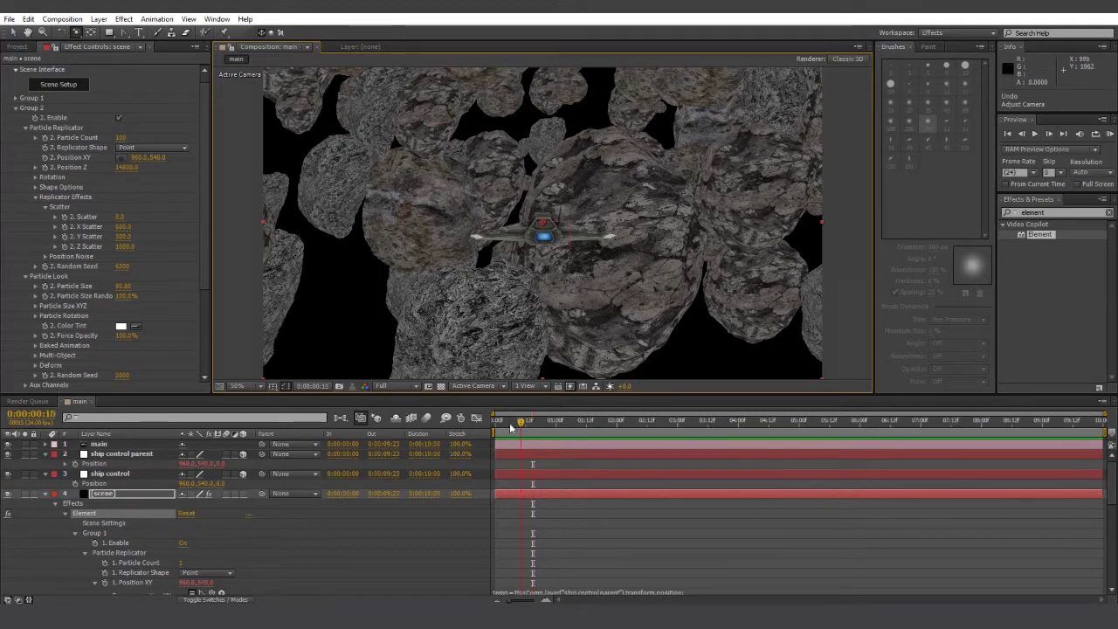
Keyframe ship control's Position at the first frame, and undo the trial Z change at the last frame.
{"action": "left_click_drag", "start_coordinate": [511, 427], "coordinate": [494, 427]}
{"action": "left_click", "coordinate": [130, 476]}
{"action": "left_click", "coordinate": [75, 483]}
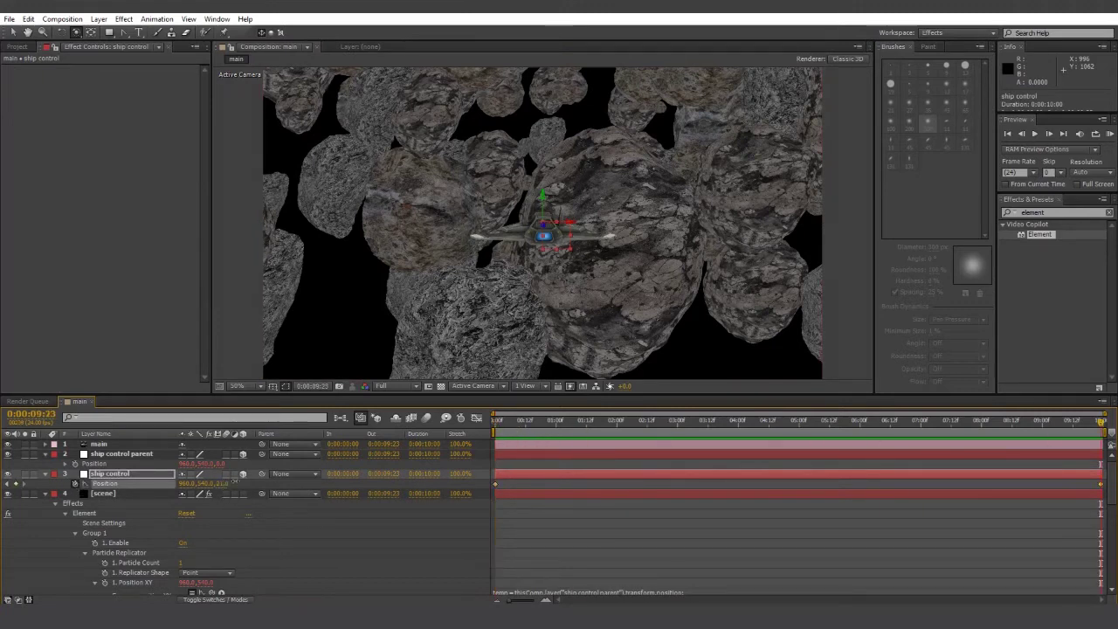
{"action": "left_click_drag", "start_coordinate": [235, 481], "coordinate": [411, 481]}
{"action": "key", "text": "ctrl+z"}
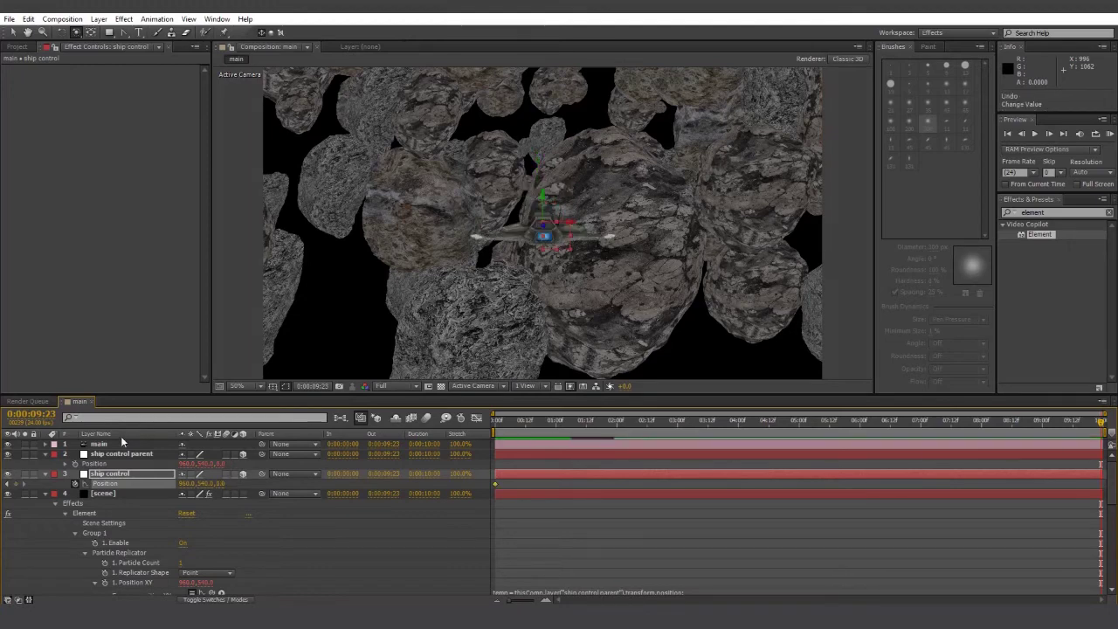
Parent the main camera layer to the ship control parent null.
{"action": "left_click", "coordinate": [122, 443]}
{"action": "left_click", "coordinate": [289, 447]}
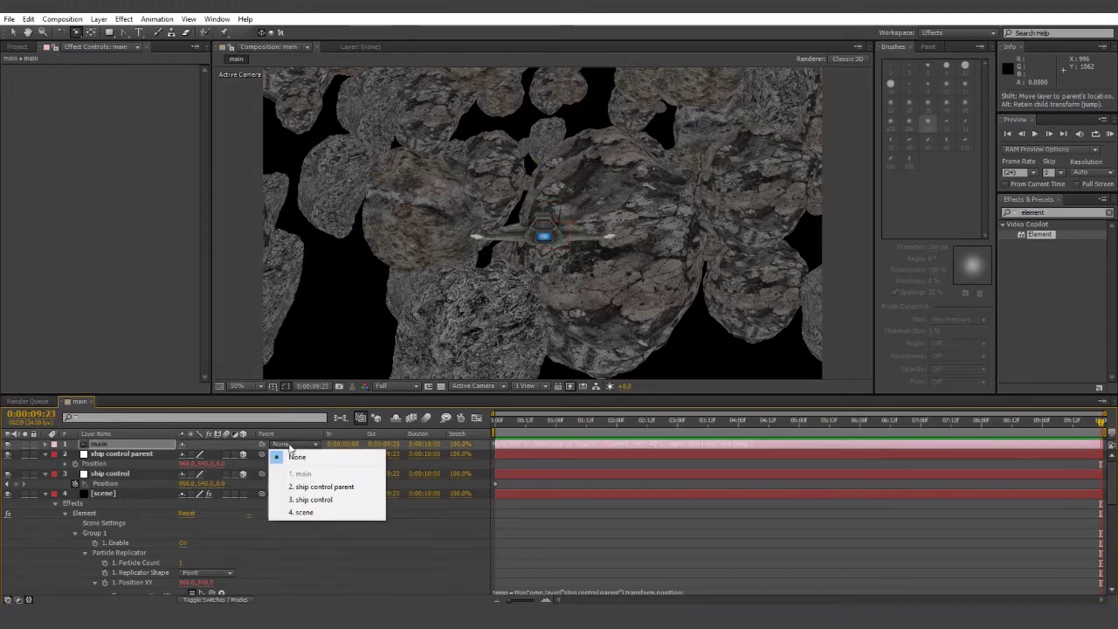
{"action": "left_click", "coordinate": [332, 487]}
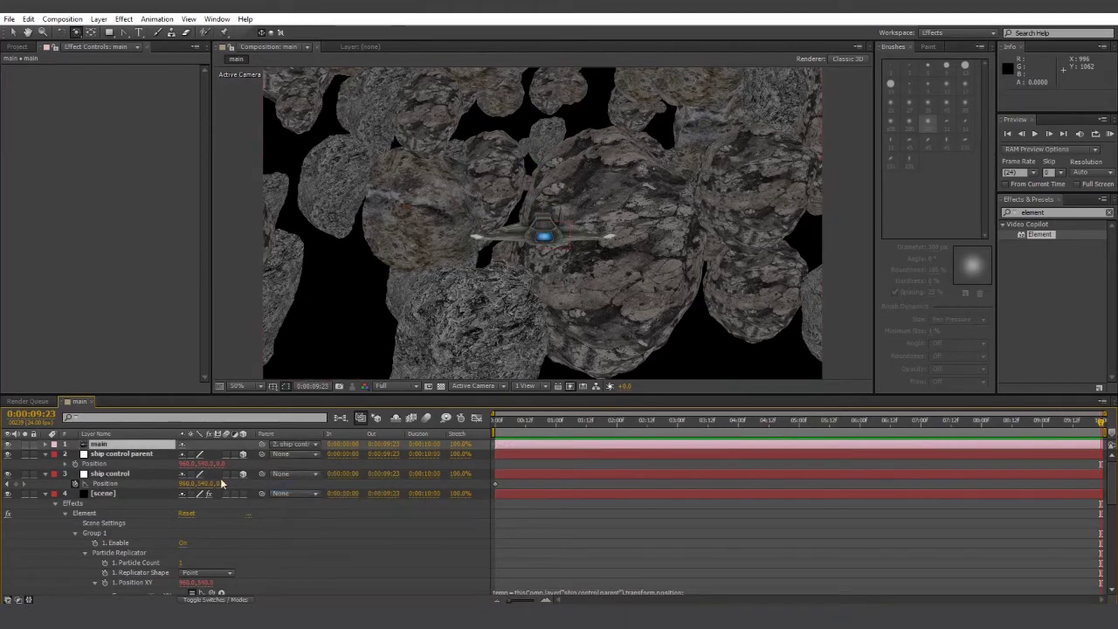
Keyframe ship control's Z Position above 20000 at 0:00:09:23 to fly the ship forward through the rocks.
{"action": "left_click_drag", "start_coordinate": [222, 483], "coordinate": [388, 481]}
{"action": "type", "text": "20000"}
{"action": "left_click", "coordinate": [712, 541]}
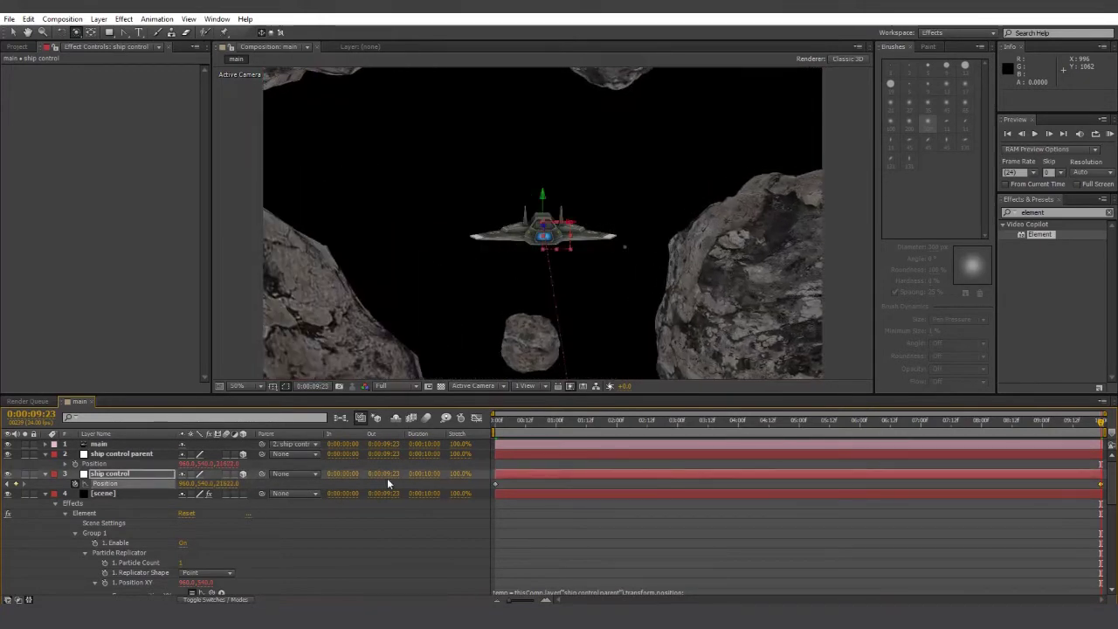
{"action": "left_click", "coordinate": [227, 483]}
{"action": "left_click", "coordinate": [411, 521]}
Keyframe ship control's Position at 0:00:03:18 with X about 683 and Y about 1158 to steer the ship around the rocks.
{"action": "left_click_drag", "start_coordinate": [1099, 419], "coordinate": [492, 454]}
{"action": "left_click_drag", "start_coordinate": [603, 223], "coordinate": [591, 252]}
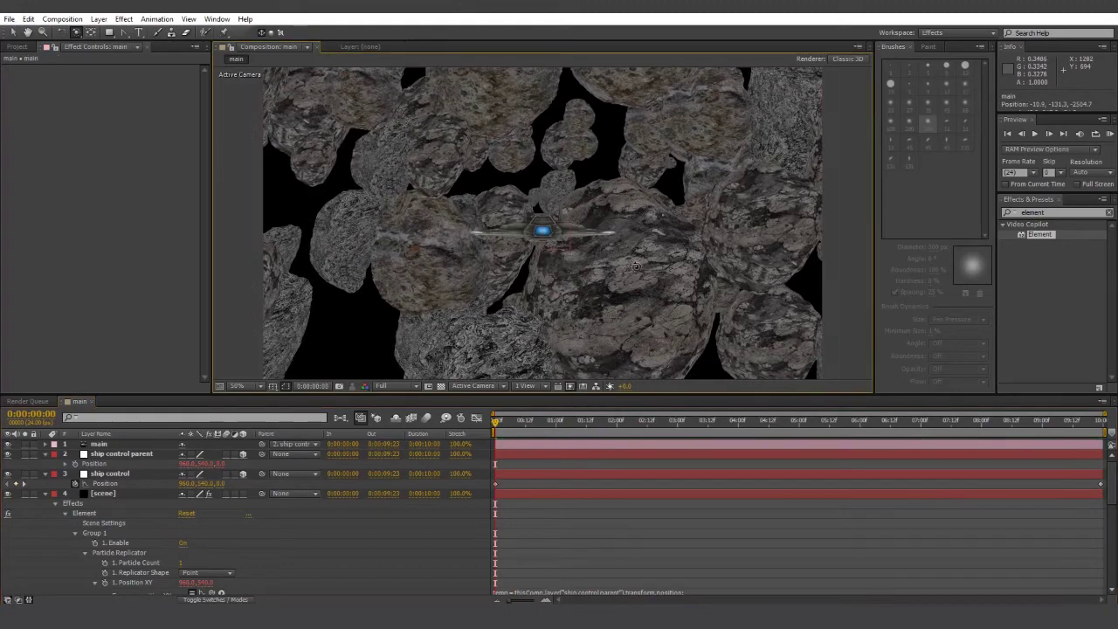
{"action": "left_click", "coordinate": [109, 474]}
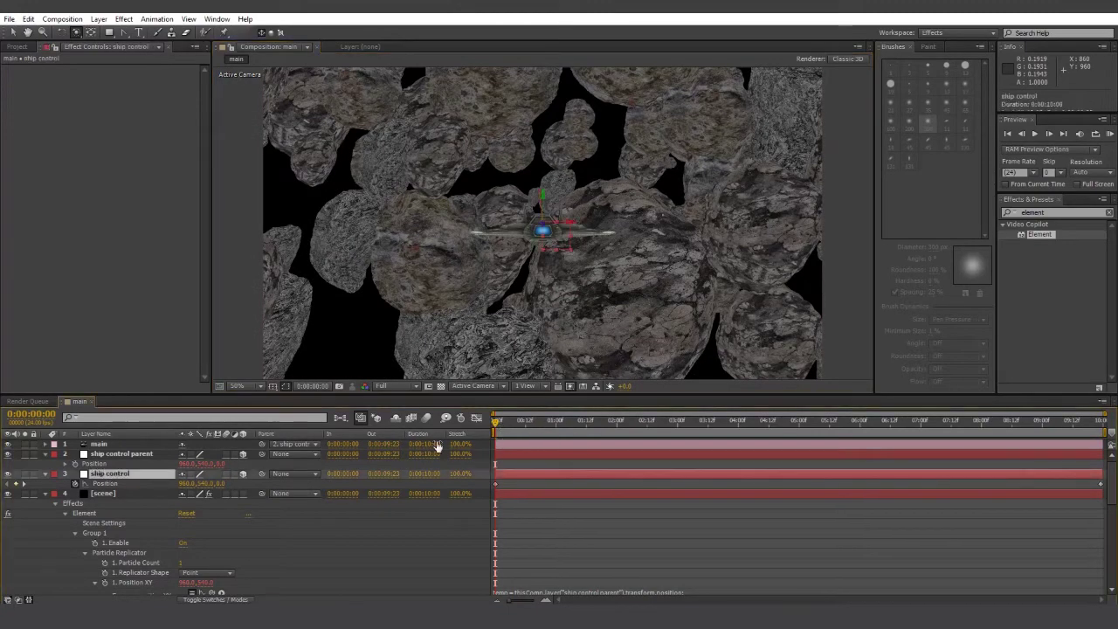
{"action": "left_click_drag", "start_coordinate": [498, 427], "coordinate": [723, 478]}
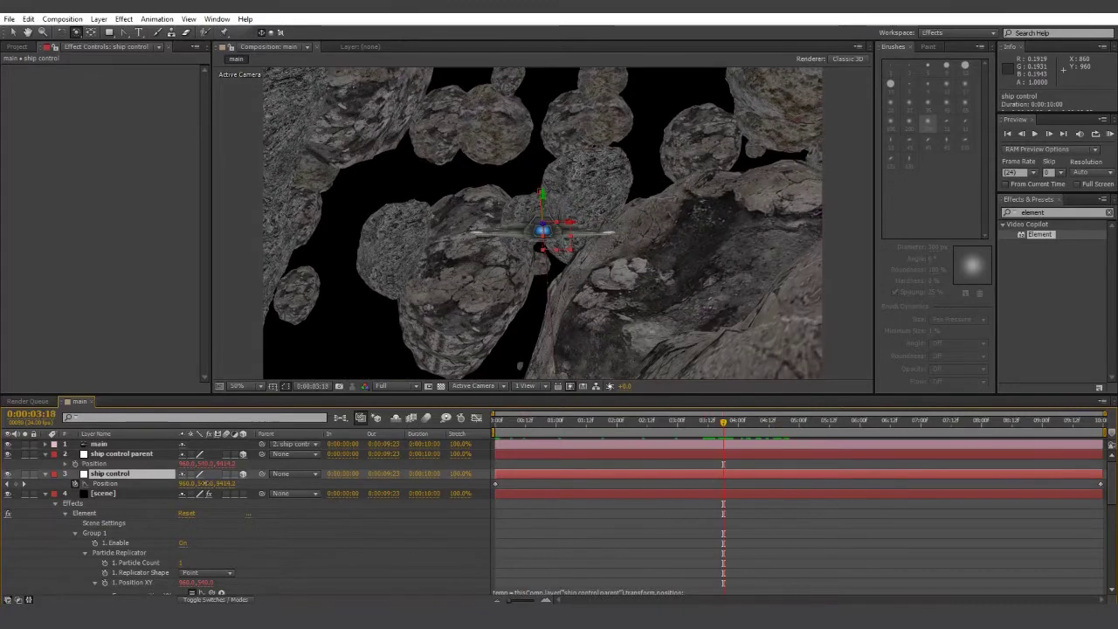
{"action": "left_click_drag", "start_coordinate": [206, 483], "coordinate": [568, 473]}
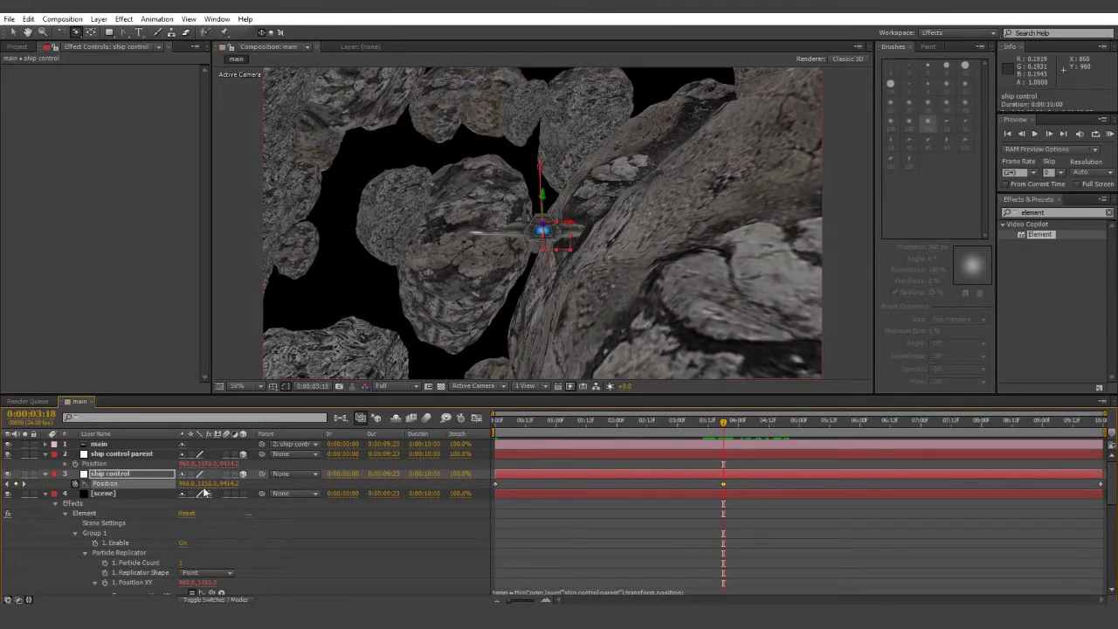
{"action": "left_click_drag", "start_coordinate": [168, 483], "coordinate": [65, 468]}
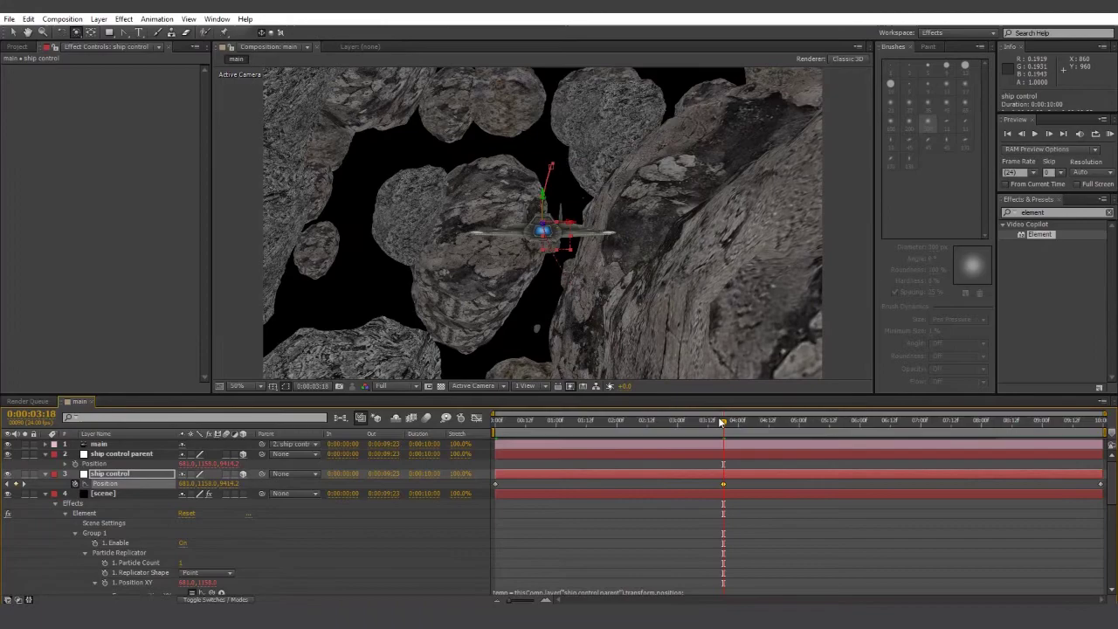
Preview the flight and try moving ship control's third Position keyframe nearer the last frame.
{"action": "left_click_drag", "start_coordinate": [721, 422], "coordinate": [706, 431]}
{"action": "key", "text": "Home"}
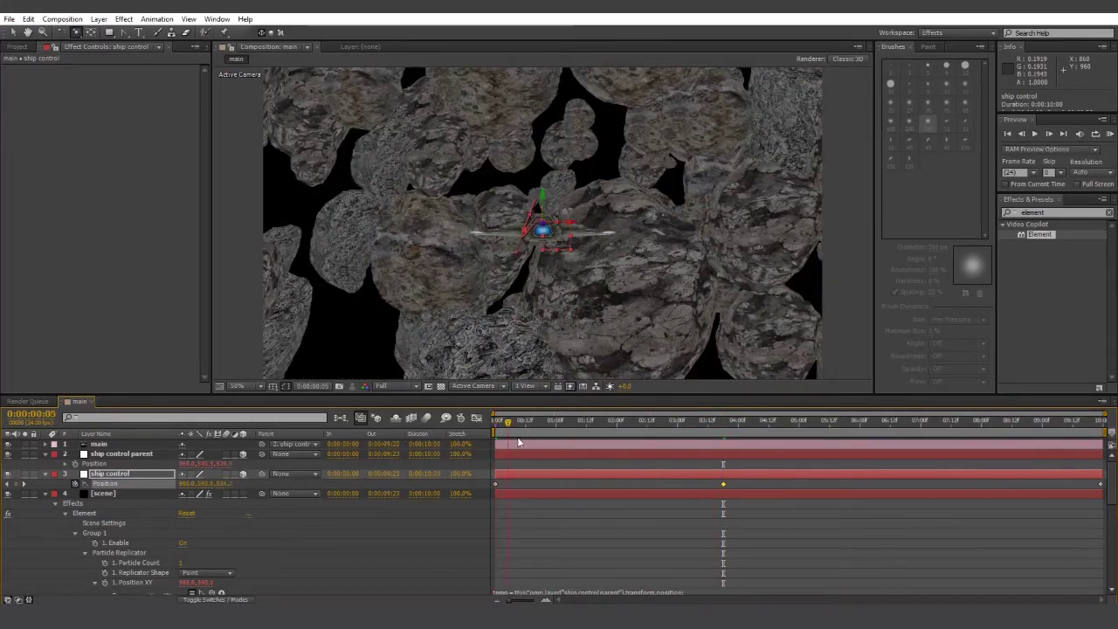
{"action": "left_click_drag", "start_coordinate": [518, 443], "coordinate": [677, 478]}
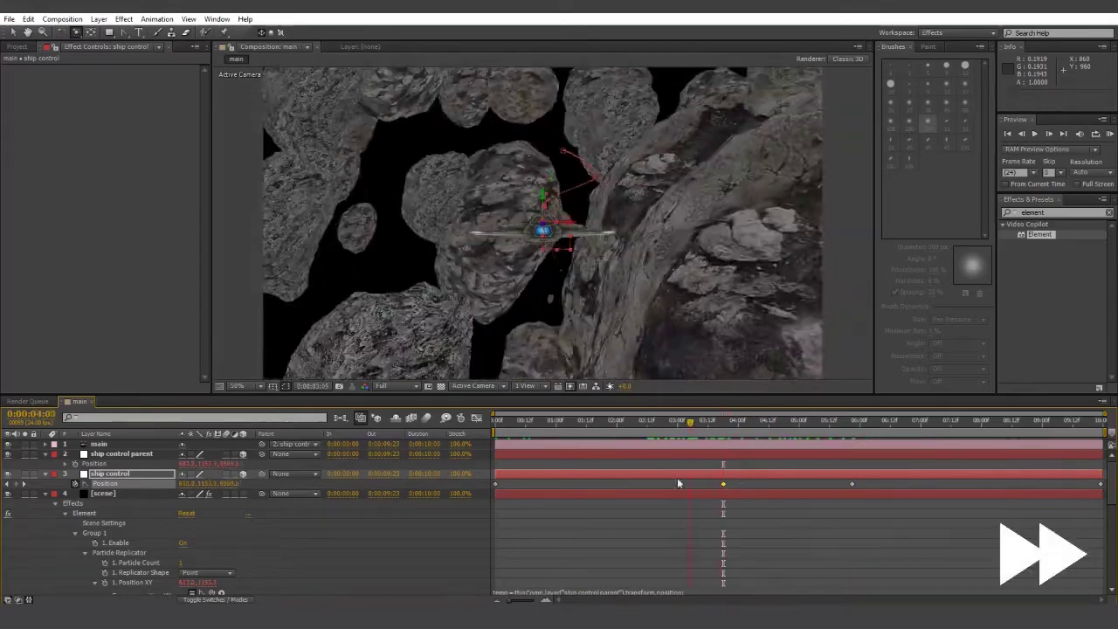
{"action": "left_click", "coordinate": [677, 478]}
{"action": "left_click_drag", "start_coordinate": [851, 483], "coordinate": [1024, 484]}
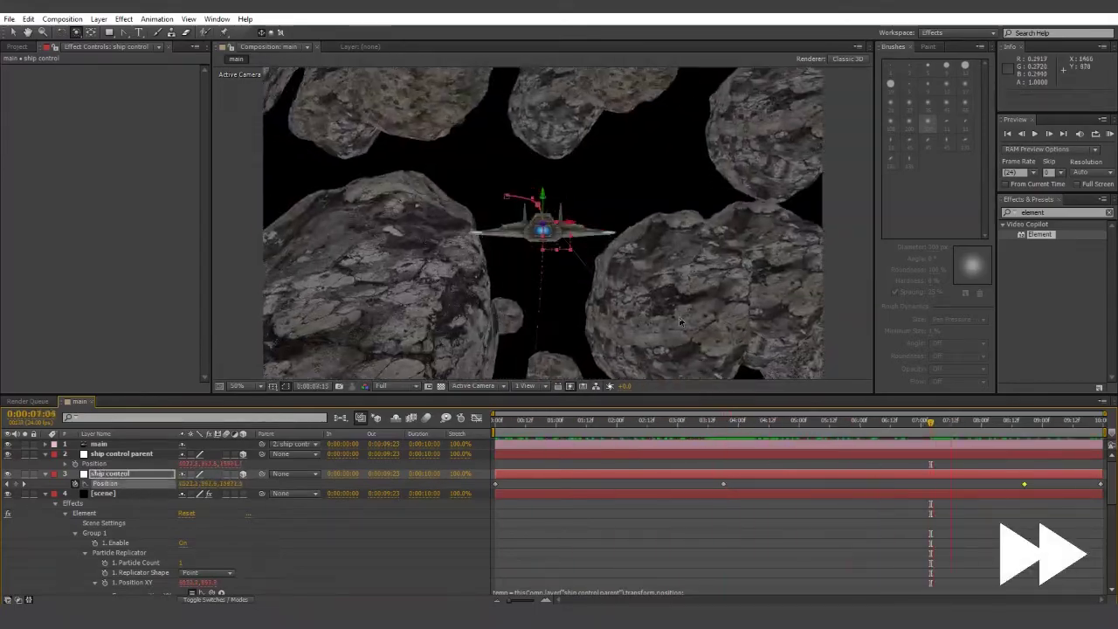
Undo the last few changes to ship control's Position keyframes.
{"action": "key", "text": "v"}
{"action": "key", "text": "ctrl+z"}
{"action": "key", "text": "ctrl+z"}
{"action": "key", "text": "ctrl+z"}
{"action": "key", "text": "ctrl+z"}
Adjust ship control's X and Y Position at two further points along the flight to steer it between the rocks.
{"action": "left_click_drag", "start_coordinate": [1101, 423], "coordinate": [734, 462]}
{"action": "left_click_drag", "start_coordinate": [187, 483], "coordinate": [203, 483]}
{"action": "left_click_drag", "start_coordinate": [734, 422], "coordinate": [946, 428]}
{"action": "left_click_drag", "start_coordinate": [208, 483], "coordinate": [222, 483]}
Keyframe ship control's Z Rotation along the flight, with the last keyframe at 0:00:09:18, to bank the ship in its turns.
{"action": "left_click_drag", "start_coordinate": [946, 422], "coordinate": [642, 427]}
{"action": "key", "text": "r"}
{"action": "left_click", "coordinate": [75, 513]}
{"action": "left_click", "coordinate": [16, 513]}
{"action": "left_click_drag", "start_coordinate": [728, 428], "coordinate": [857, 428]}
{"action": "left_click", "coordinate": [16, 513]}
{"action": "left_click_drag", "start_coordinate": [857, 422], "coordinate": [1088, 426]}
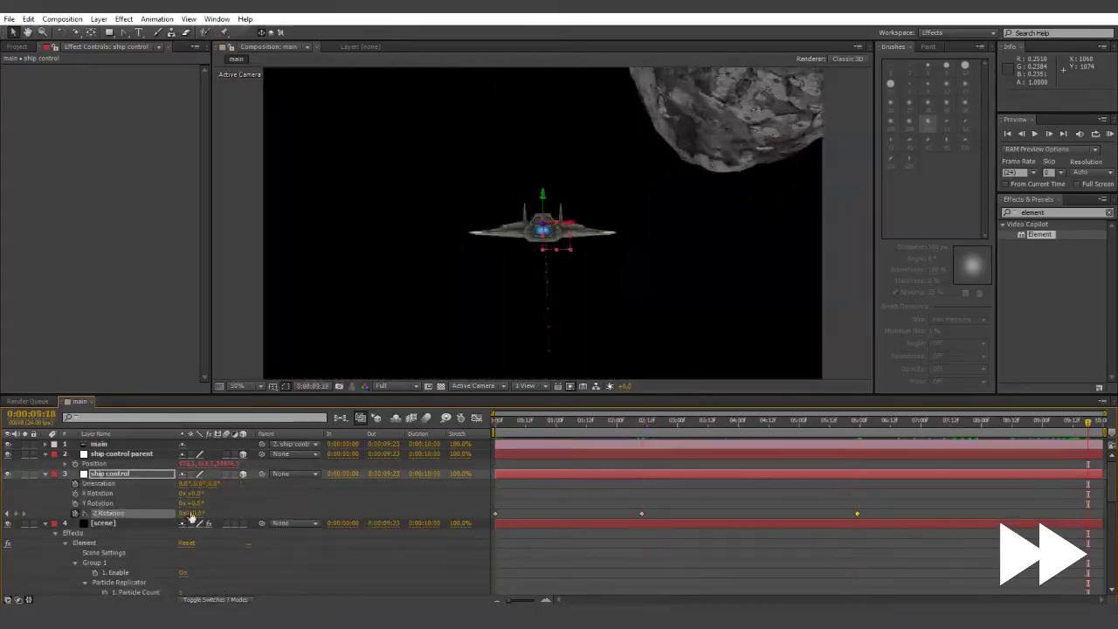
{"action": "left_click_drag", "start_coordinate": [191, 515], "coordinate": [203, 515]}
Apply easing to all of ship control's Z Rotation keyframes.
{"action": "left_click_drag", "start_coordinate": [1087, 423], "coordinate": [519, 423]}
{"action": "left_click_drag", "start_coordinate": [611, 505], "coordinate": [1096, 519]}
{"action": "right_click", "coordinate": [1087, 514]}
{"action": "left_click", "coordinate": [848, 530]}
Try an extra pasted Z Rotation keyframe between the two banking turns, and delete it.
{"action": "left_click_drag", "start_coordinate": [519, 423], "coordinate": [827, 422]}
{"action": "key", "text": "ctrl+v"}
{"action": "left_click_drag", "start_coordinate": [712, 474], "coordinate": [505, 519]}
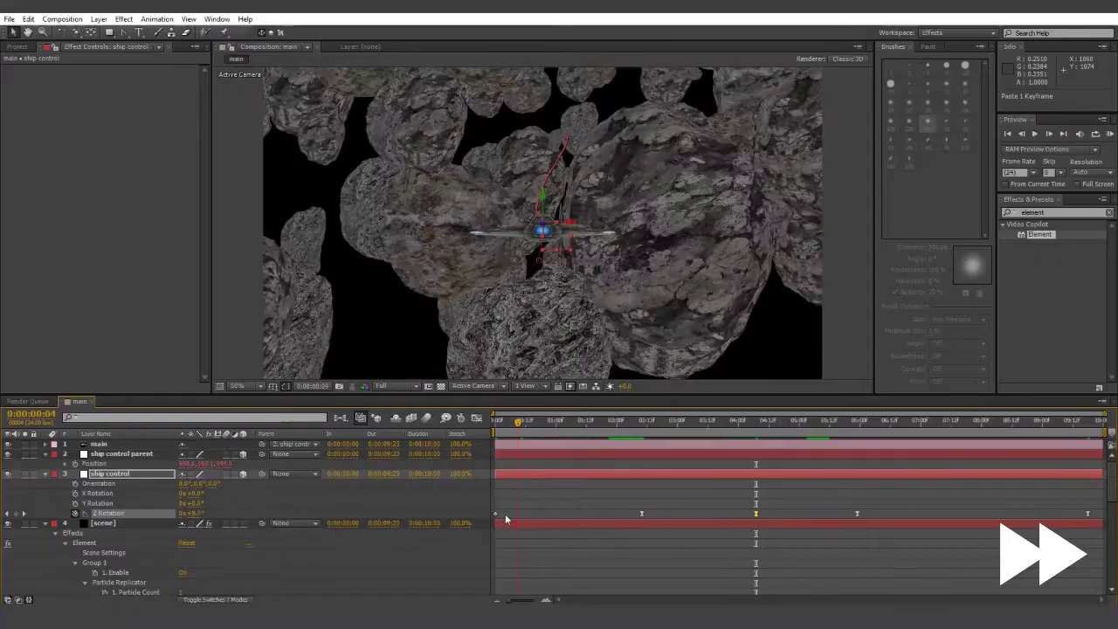
{"action": "left_click_drag", "start_coordinate": [519, 423], "coordinate": [814, 428]}
{"action": "key", "text": "Delete"}
Smooth ship control's Z Rotation curve in the Graph Editor and preview the banking from the first frame.
{"action": "key", "text": "shift+F3"}
{"action": "left_click_drag", "start_coordinate": [785, 568], "coordinate": [678, 568]}
{"action": "mouse_move", "coordinate": [856, 423]}
{"action": "left_mouse_down"}
{"action": "mouse_move", "coordinate": [698, 437]}
{"action": "mouse_move", "coordinate": [836, 428]}
{"action": "left_mouse_up"}
{"action": "left_click_drag", "start_coordinate": [713, 449], "coordinate": [495, 454]}
{"action": "key", "text": "space"}
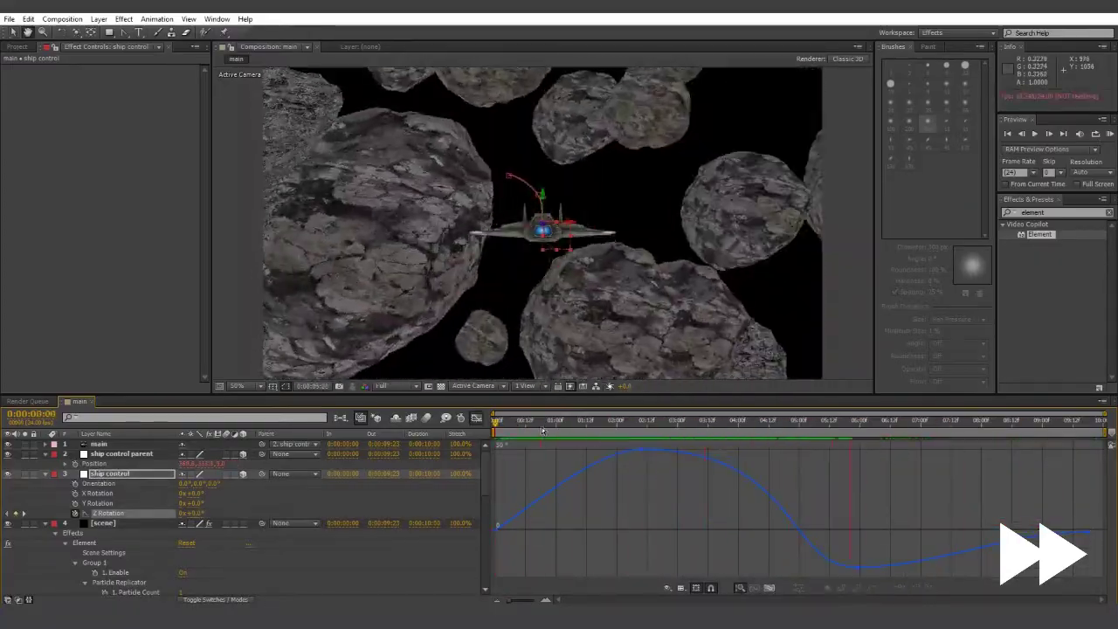
Switch the composition view to Top and examine the ship at the first frame with nothing selected.
{"action": "left_click", "coordinate": [472, 386]}
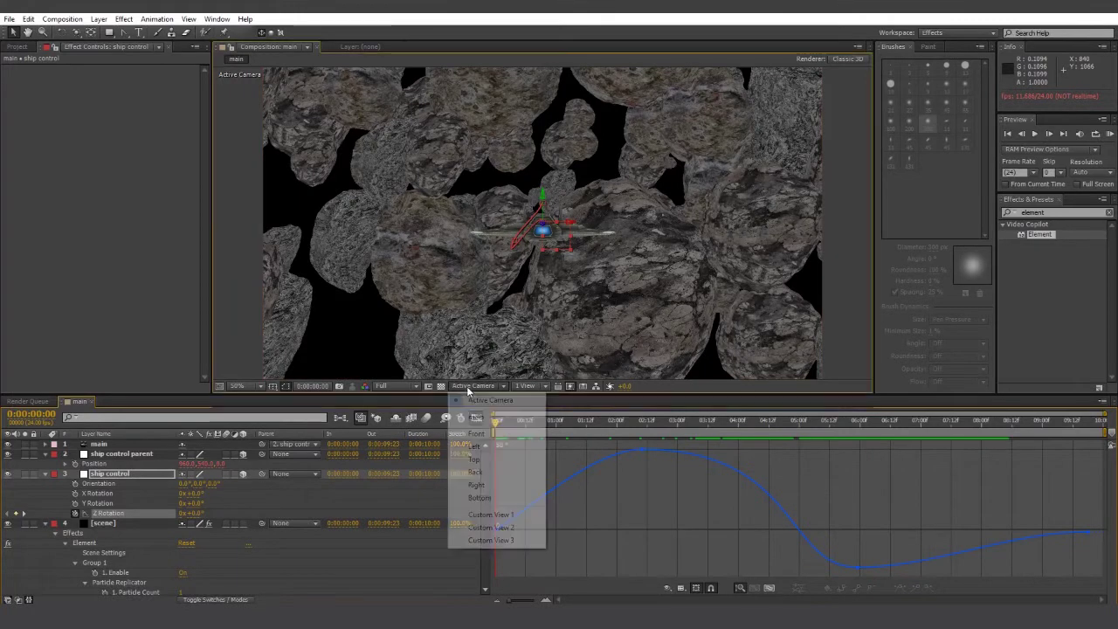
{"action": "left_click", "coordinate": [475, 459]}
{"action": "key", "text": "comma"}
{"action": "key", "text": "comma"}
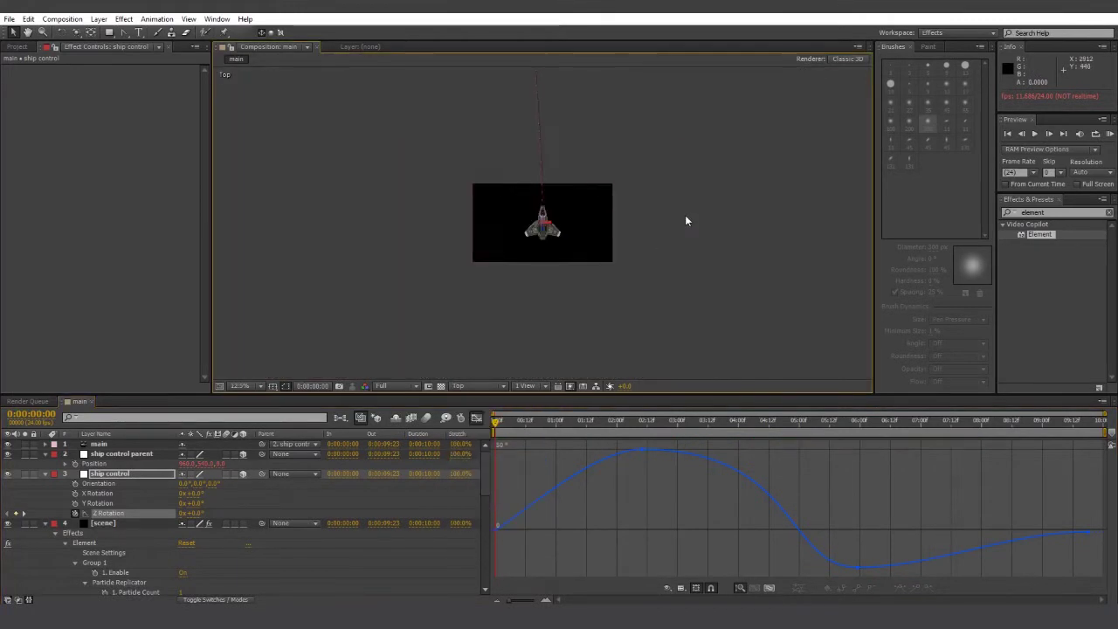
{"action": "left_click", "coordinate": [686, 220]}
{"action": "key", "text": "period"}
{"action": "key", "text": "period"}
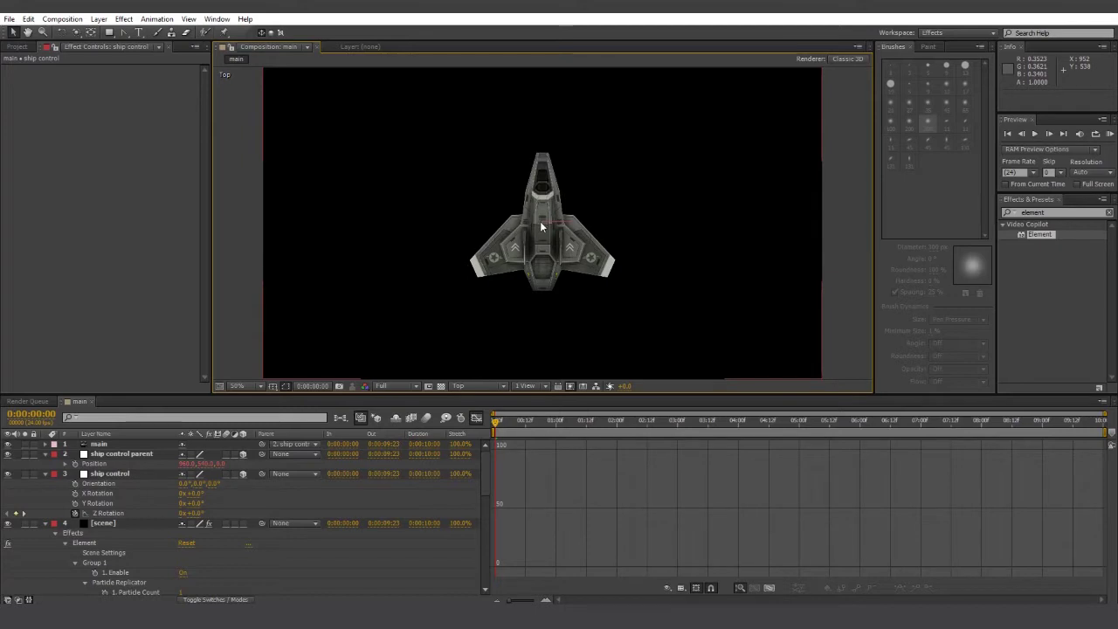
{"action": "key", "text": "comma"}
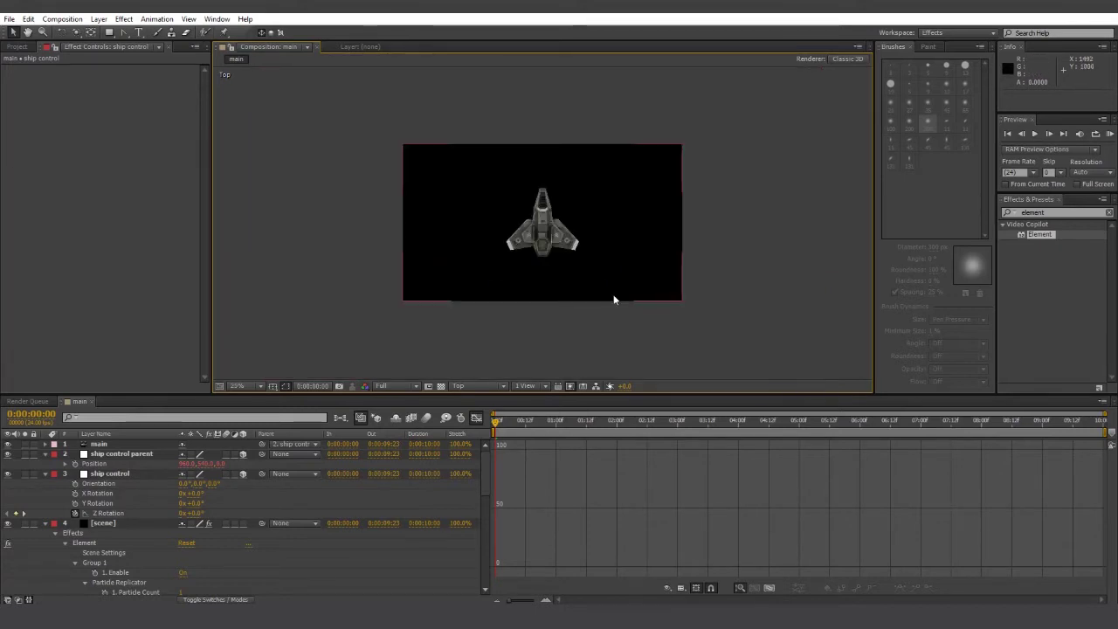
{"action": "key", "text": "period"}
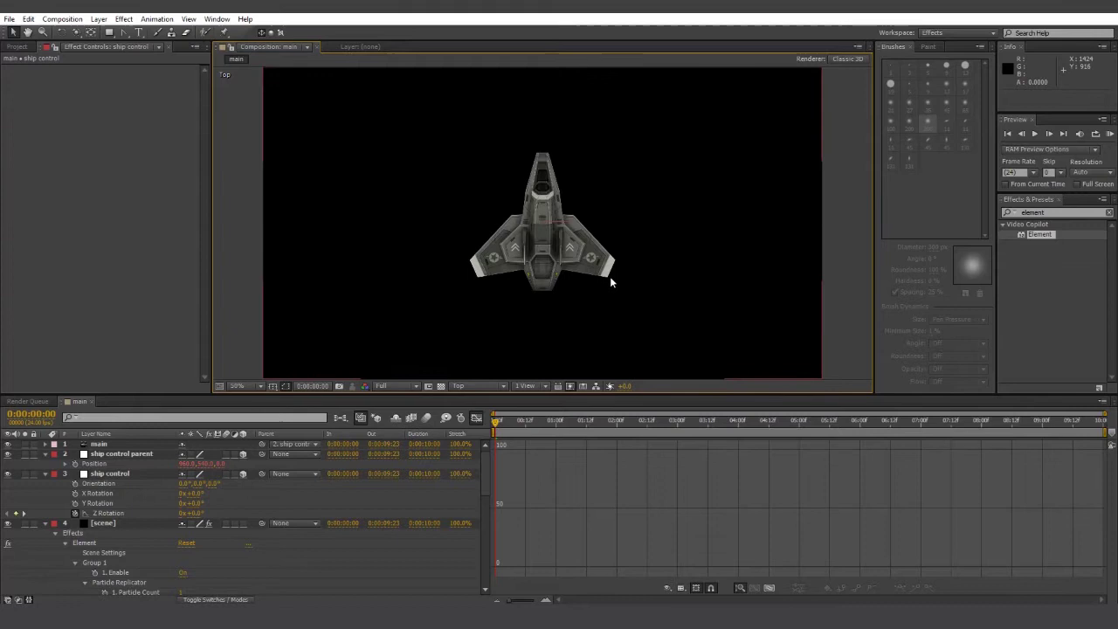
Create a white Point light named engine.
{"action": "left_click", "coordinate": [98, 19]}
{"action": "mouse_move", "coordinate": [112, 33]}
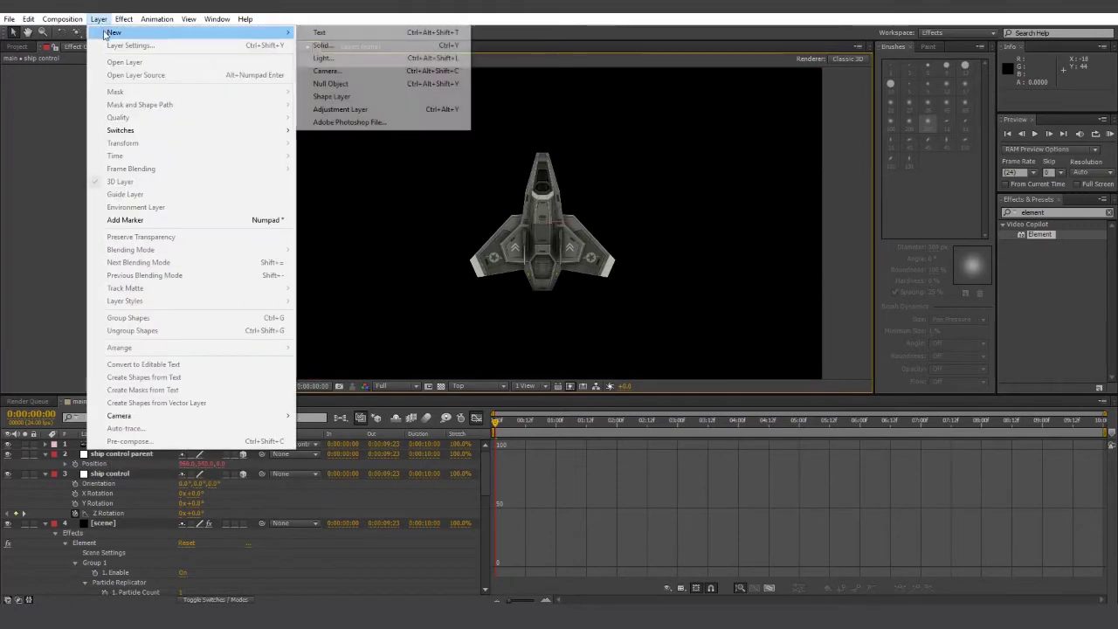
{"action": "left_click", "coordinate": [324, 58]}
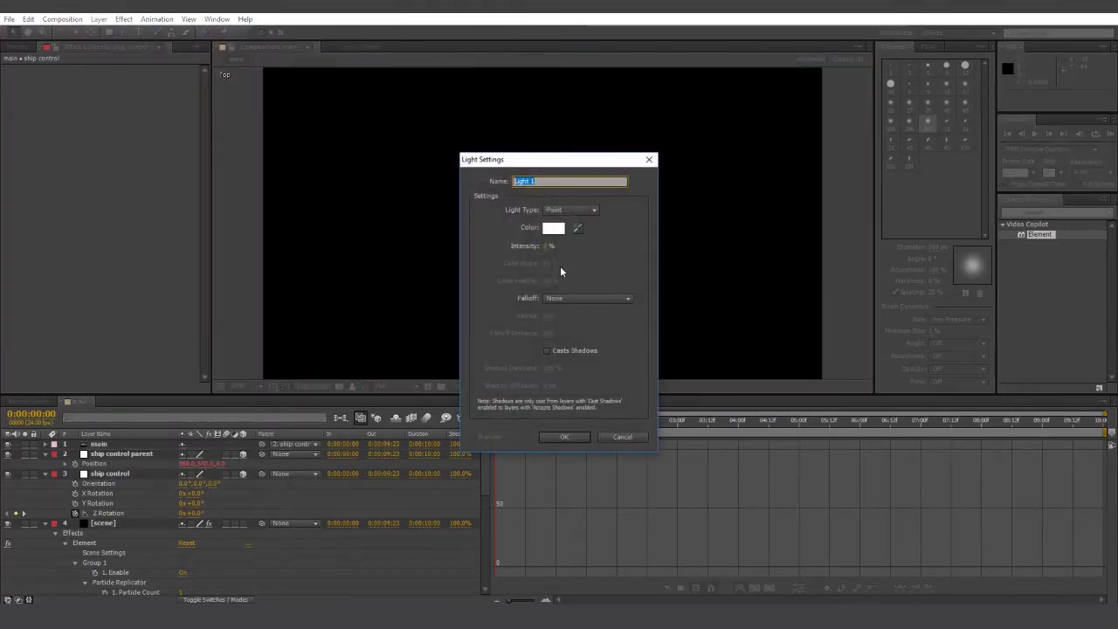
{"action": "type", "text": "engine"}
{"action": "left_click", "coordinate": [564, 437]}
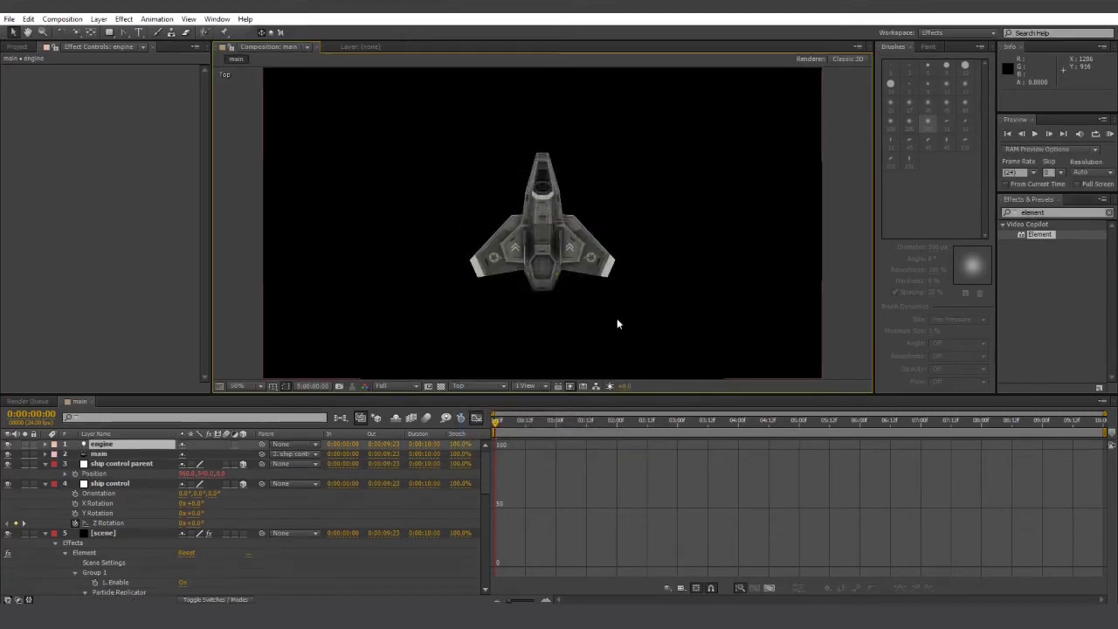
Position the engine light at the ship's tail, X 960 and Z about -226, and parent it to ship control parent.
{"action": "scroll", "coordinate": [587, 261], "scroll_direction": "down", "scroll_amount": 2}
{"action": "scroll", "coordinate": [560, 293], "scroll_direction": "up", "scroll_amount": 1}
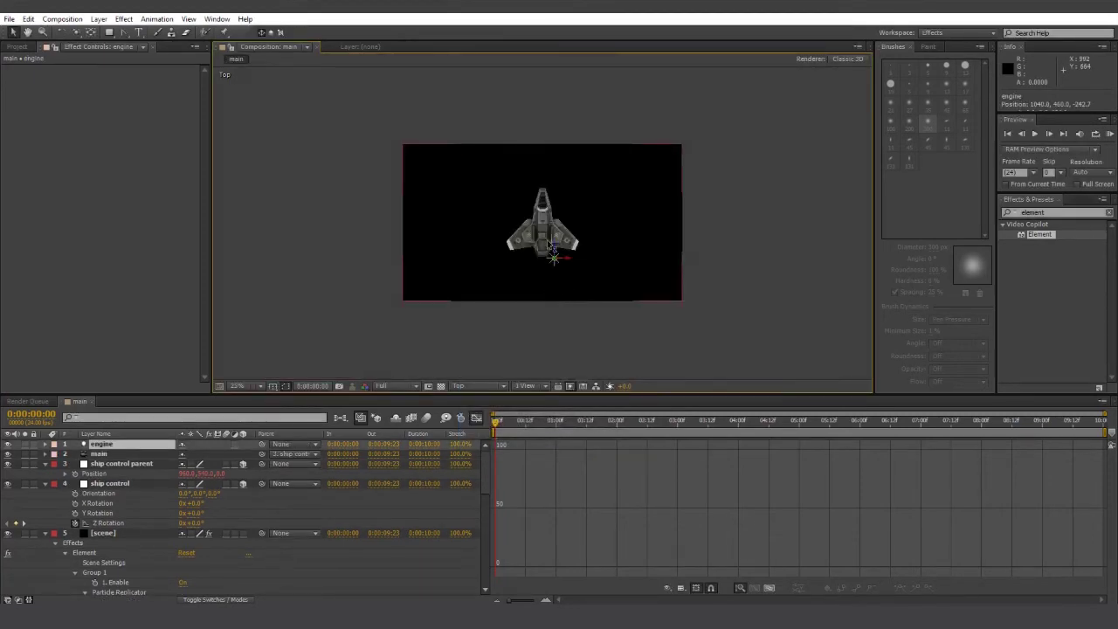
{"action": "scroll", "coordinate": [585, 271], "scroll_direction": "up", "scroll_amount": 6}
{"action": "left_click_drag", "start_coordinate": [758, 357], "coordinate": [683, 173]}
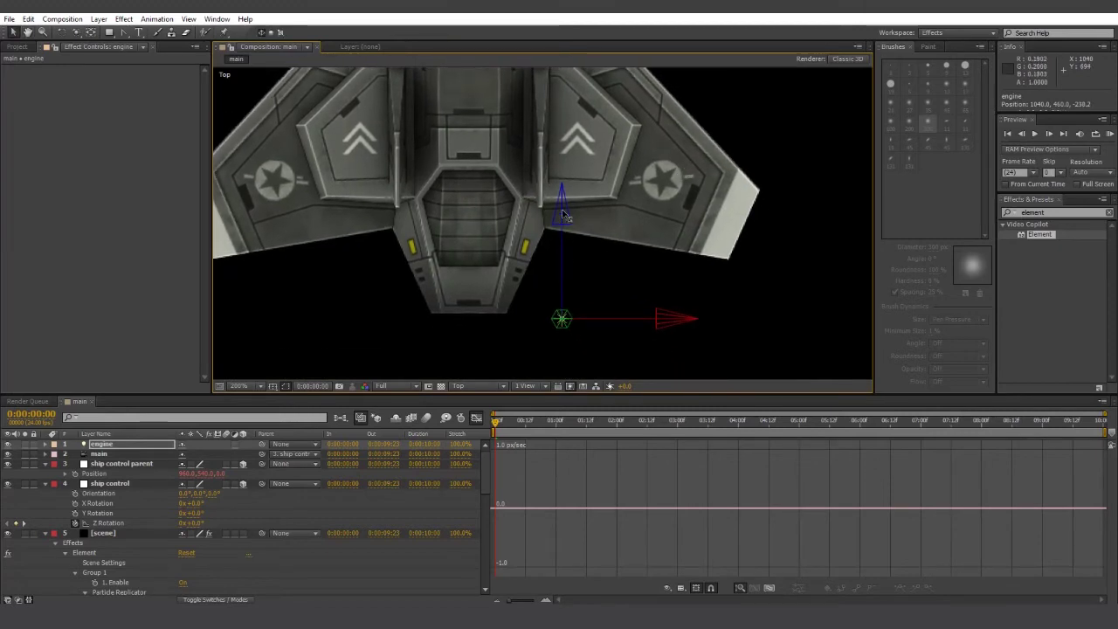
{"action": "left_click_drag", "start_coordinate": [563, 215], "coordinate": [563, 197]}
{"action": "left_click_drag", "start_coordinate": [681, 305], "coordinate": [591, 305]}
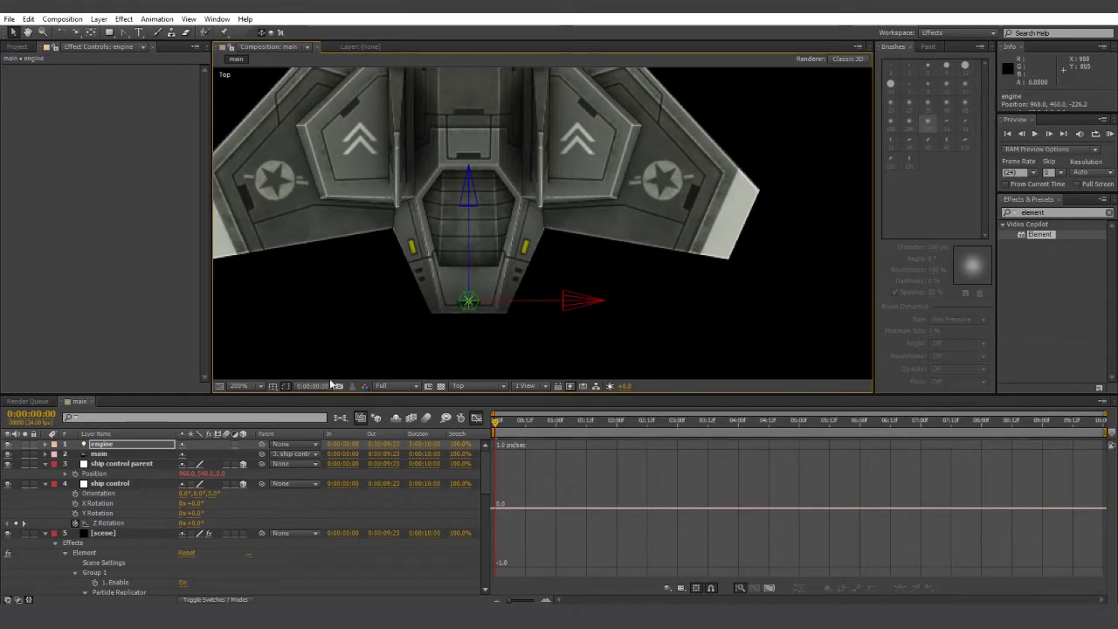
{"action": "left_click", "coordinate": [302, 445]}
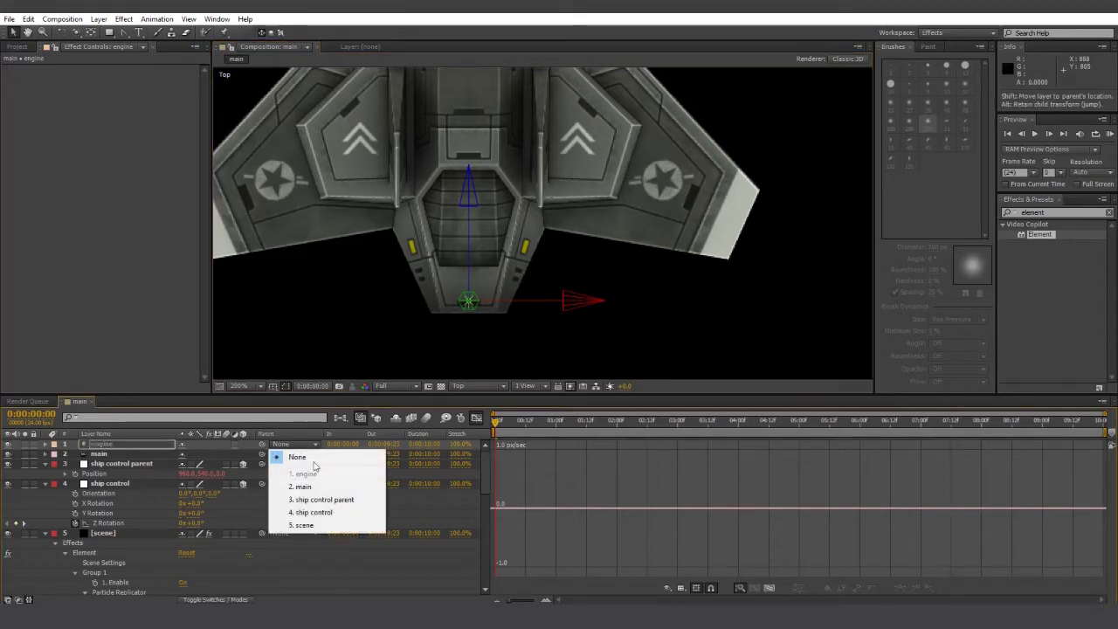
{"action": "left_click", "coordinate": [323, 499]}
Centre the engine light on the blue exhaust in the Front view, at Y about 16.5, and return to Active Camera.
{"action": "left_click", "coordinate": [480, 385]}
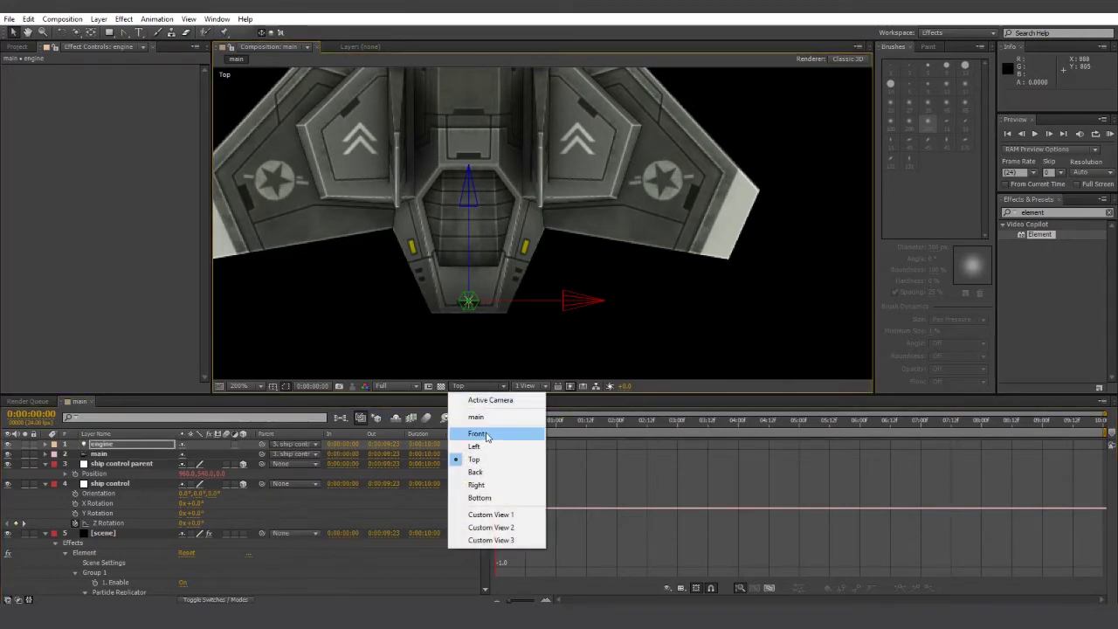
{"action": "left_click", "coordinate": [476, 414]}
{"action": "scroll", "coordinate": [504, 200], "scroll_direction": "down", "scroll_amount": 1}
{"action": "scroll", "coordinate": [492, 132], "scroll_direction": "up", "scroll_amount": 1}
{"action": "left_click_drag", "start_coordinate": [495, 80], "coordinate": [519, 309]}
{"action": "left_click_drag", "start_coordinate": [495, 78], "coordinate": [513, 201]}
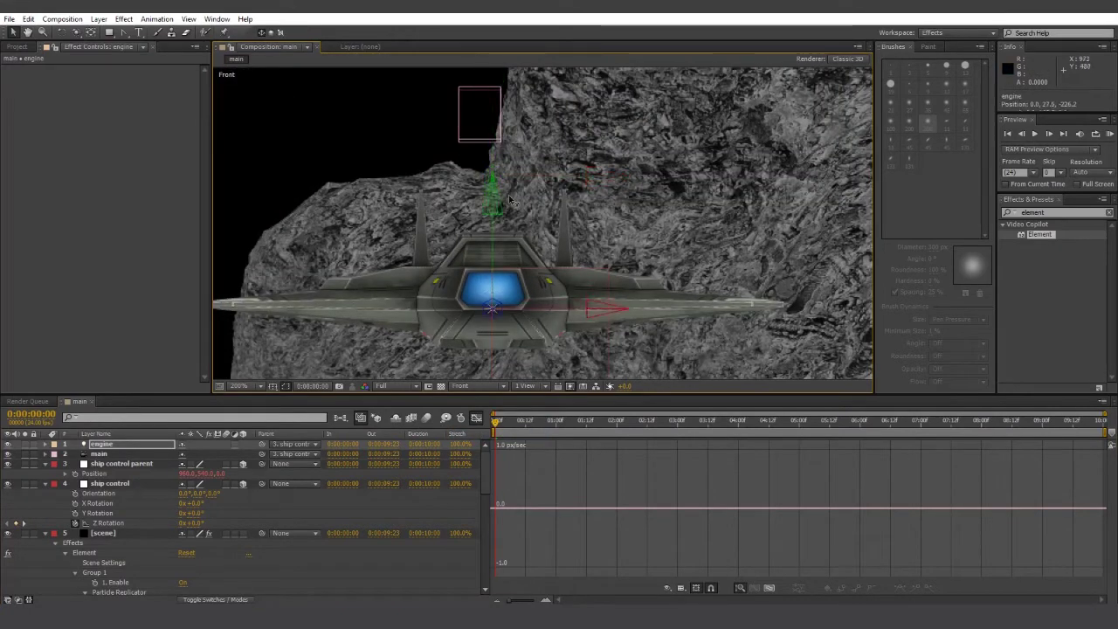
{"action": "left_click", "coordinate": [633, 474]}
{"action": "scroll", "coordinate": [594, 290], "scroll_direction": "down", "scroll_amount": 1}
{"action": "scroll", "coordinate": [593, 290], "scroll_direction": "up", "scroll_amount": 1}
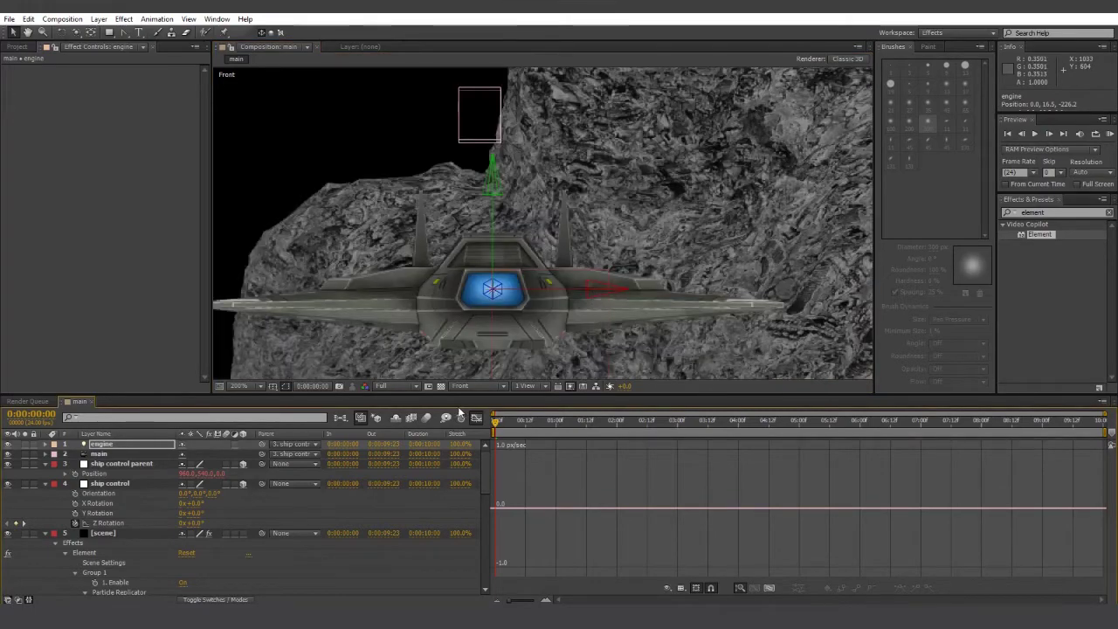
{"action": "left_click", "coordinate": [480, 385]}
{"action": "left_click", "coordinate": [471, 395]}
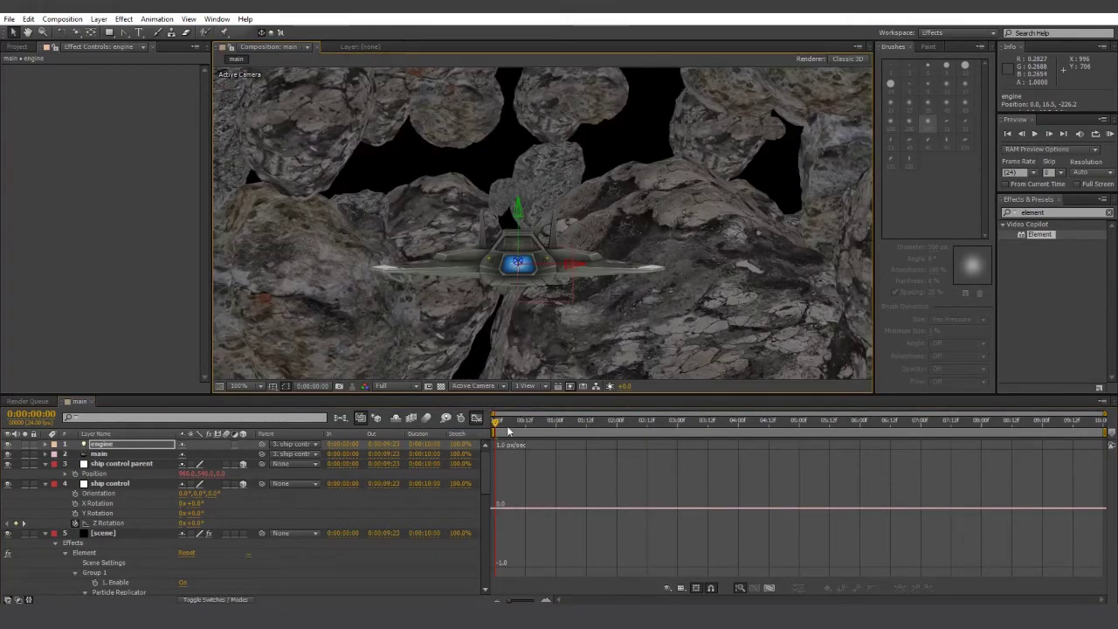
{"action": "left_click_drag", "start_coordinate": [509, 432], "coordinate": [469, 480]}
Duplicate the engine light and rename the copy particle.
{"action": "left_click", "coordinate": [102, 445]}
{"action": "key", "text": "ctrl+d"}
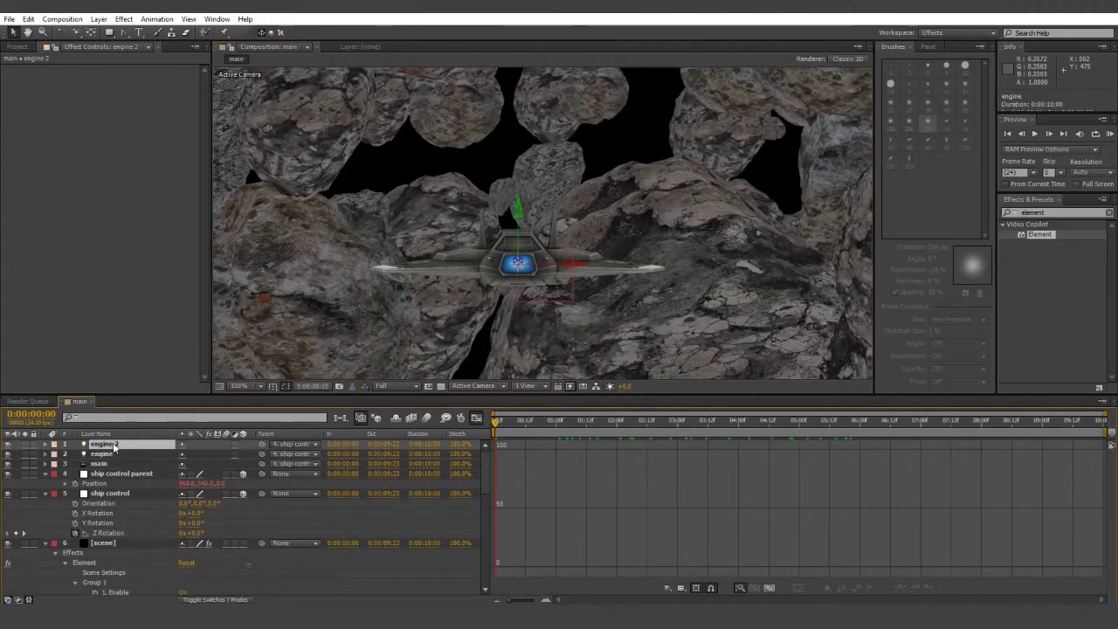
{"action": "right_click", "coordinate": [114, 447]}
{"action": "left_click", "coordinate": [118, 435]}
{"action": "type", "text": "particle"}
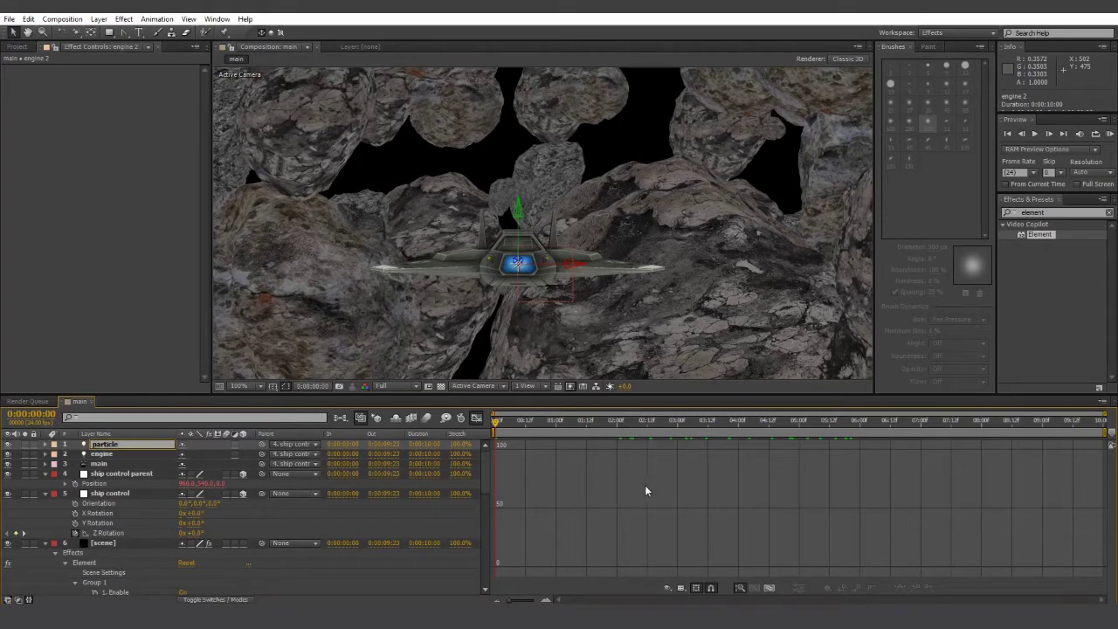
{"action": "key", "text": "Return"}
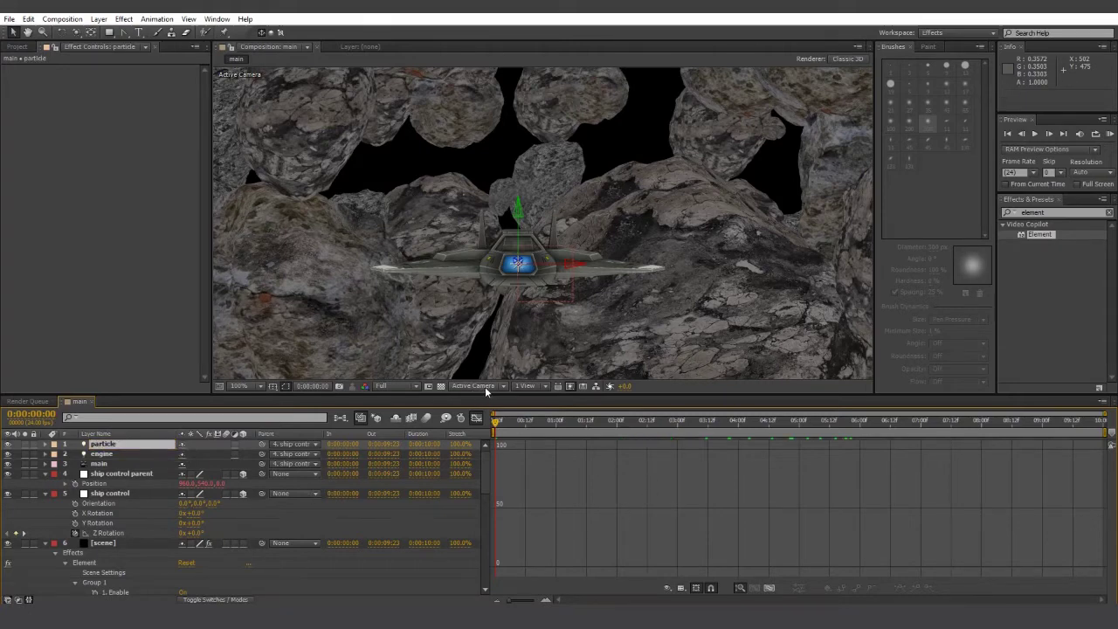
Move the particle light ahead of the ship in the Top view to Z about 950, and return to Active Camera.
{"action": "left_click", "coordinate": [479, 385]}
{"action": "left_click", "coordinate": [487, 459]}
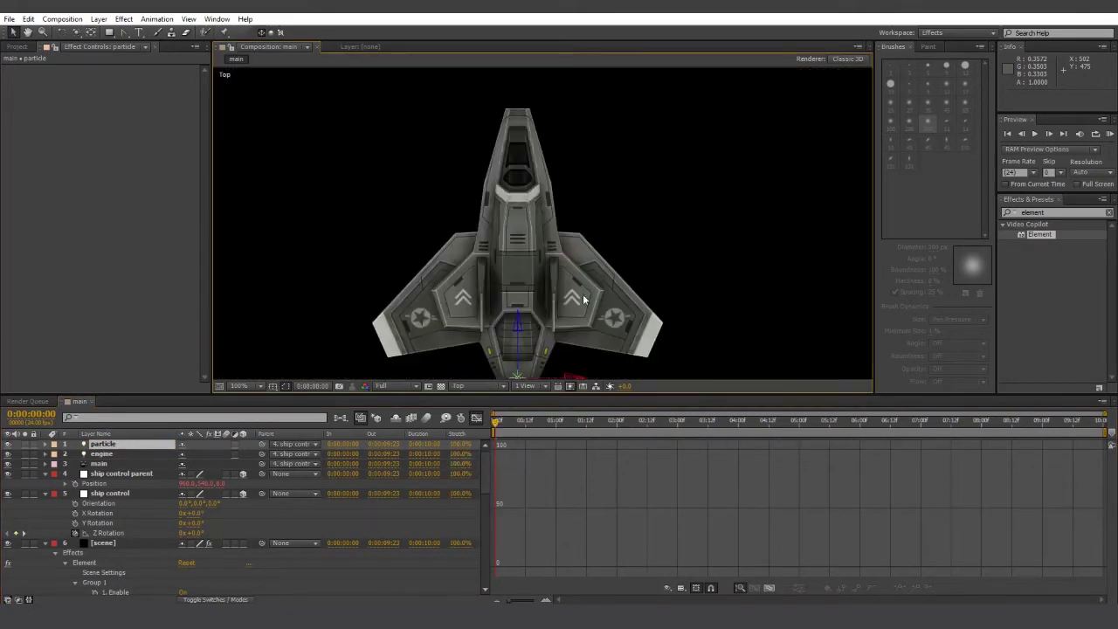
{"action": "scroll", "coordinate": [581, 301], "scroll_direction": "down", "scroll_amount": 2}
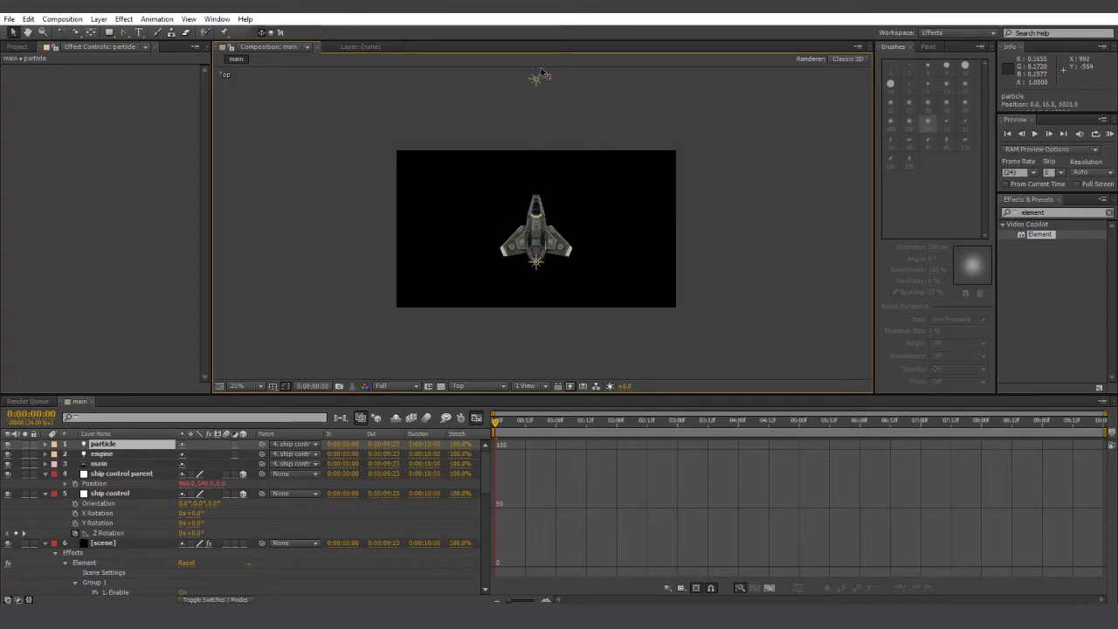
{"action": "left_click", "coordinate": [479, 385]}
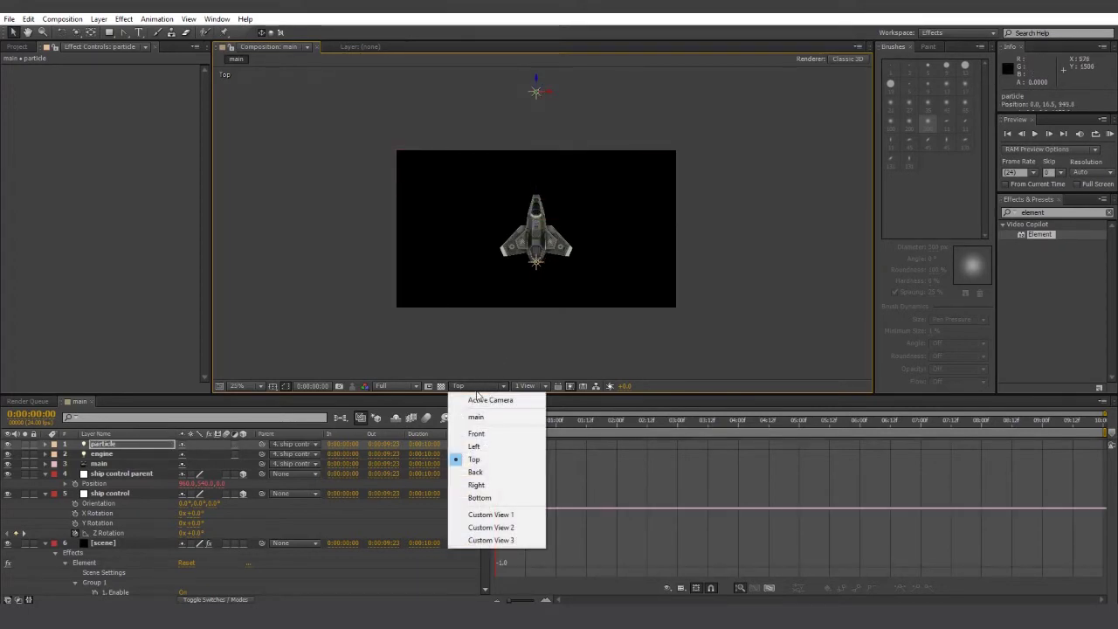
{"action": "left_click", "coordinate": [476, 400]}
Play back the ship's flight through the rocks from the Active Camera view.
{"action": "scroll", "coordinate": [580, 302], "scroll_direction": "up", "scroll_amount": 1}
{"action": "scroll", "coordinate": [577, 297], "scroll_direction": "up", "scroll_amount": 2}
{"action": "key", "text": "space"}
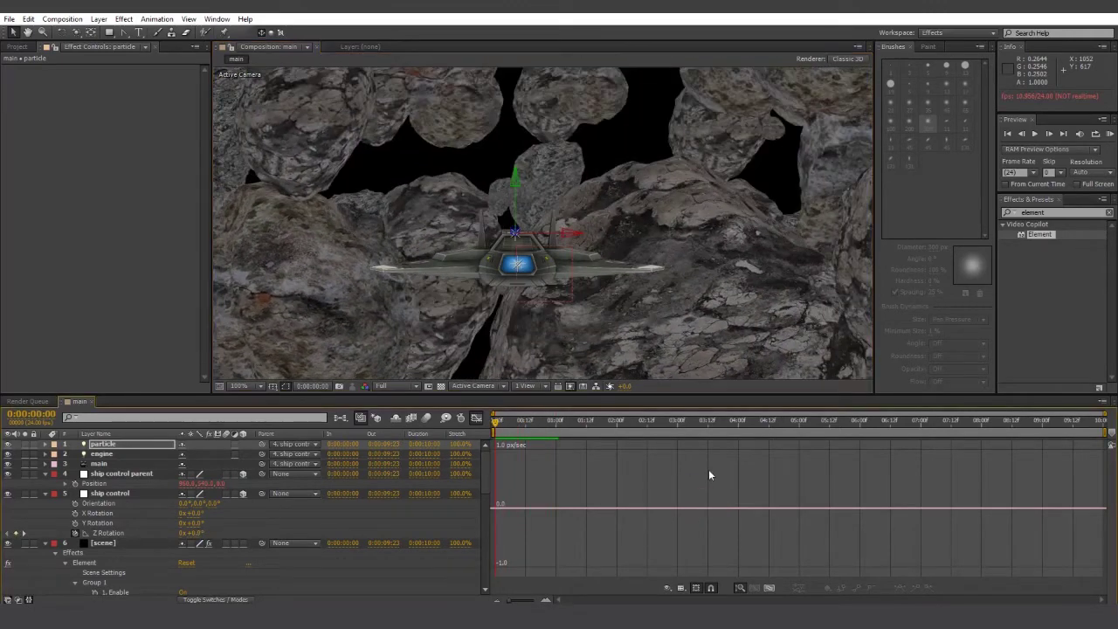
In the Top view, add a null object, rename it camera control and make it a 3D layer.
{"action": "scroll", "coordinate": [641, 342], "scroll_direction": "down", "scroll_amount": 4}
{"action": "left_click", "coordinate": [476, 385]}
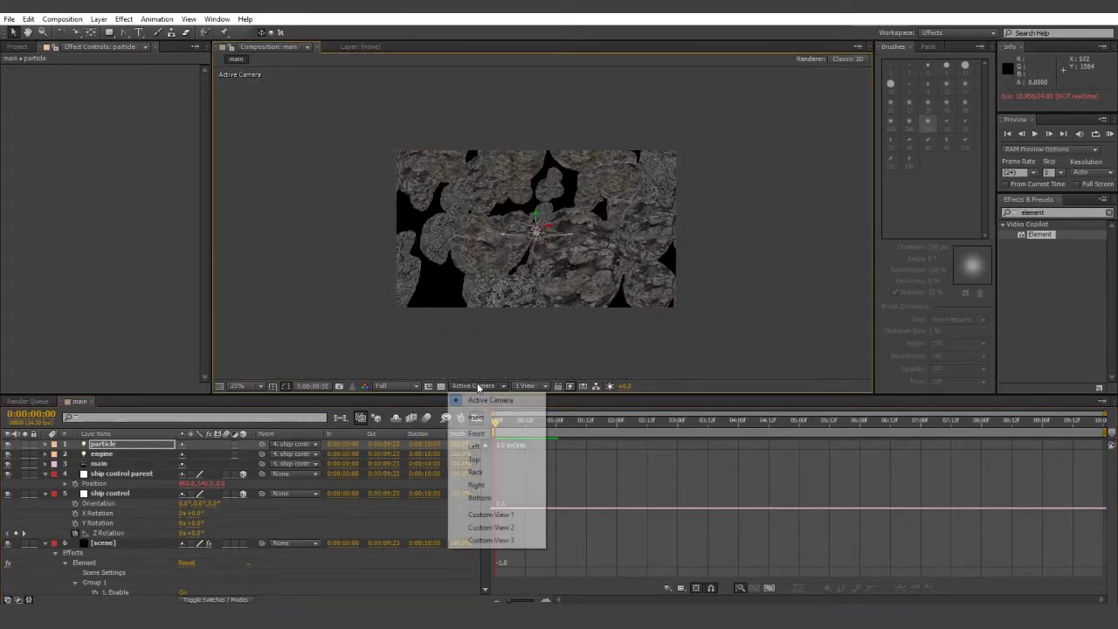
{"action": "left_click", "coordinate": [473, 459]}
{"action": "scroll", "coordinate": [553, 243], "scroll_direction": "down", "scroll_amount": 2}
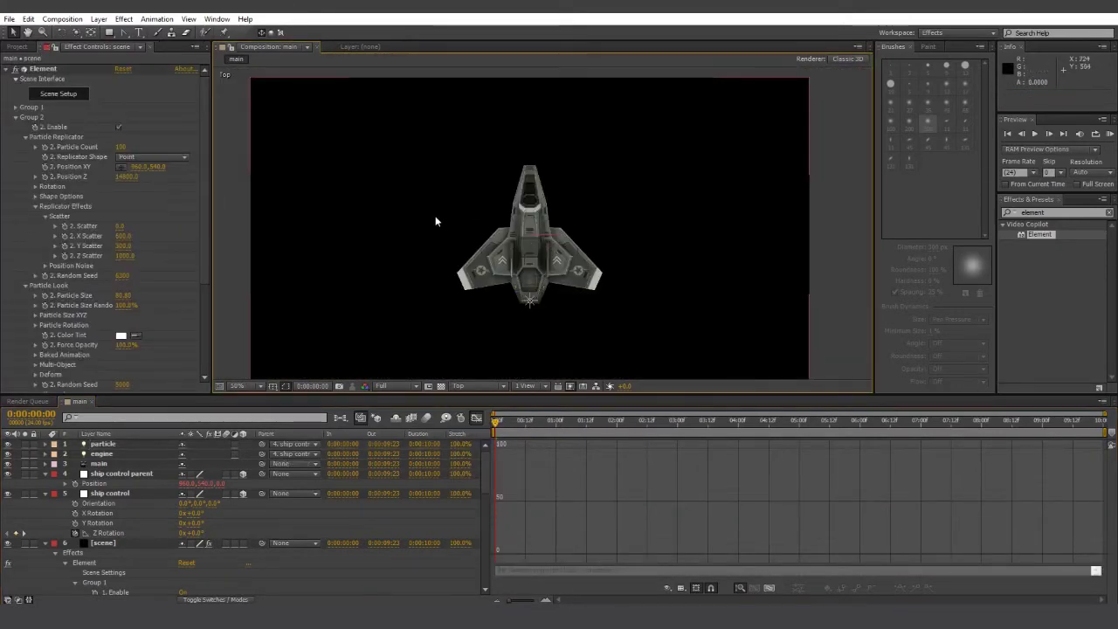
{"action": "left_click", "coordinate": [98, 18]}
{"action": "mouse_move", "coordinate": [106, 36]}
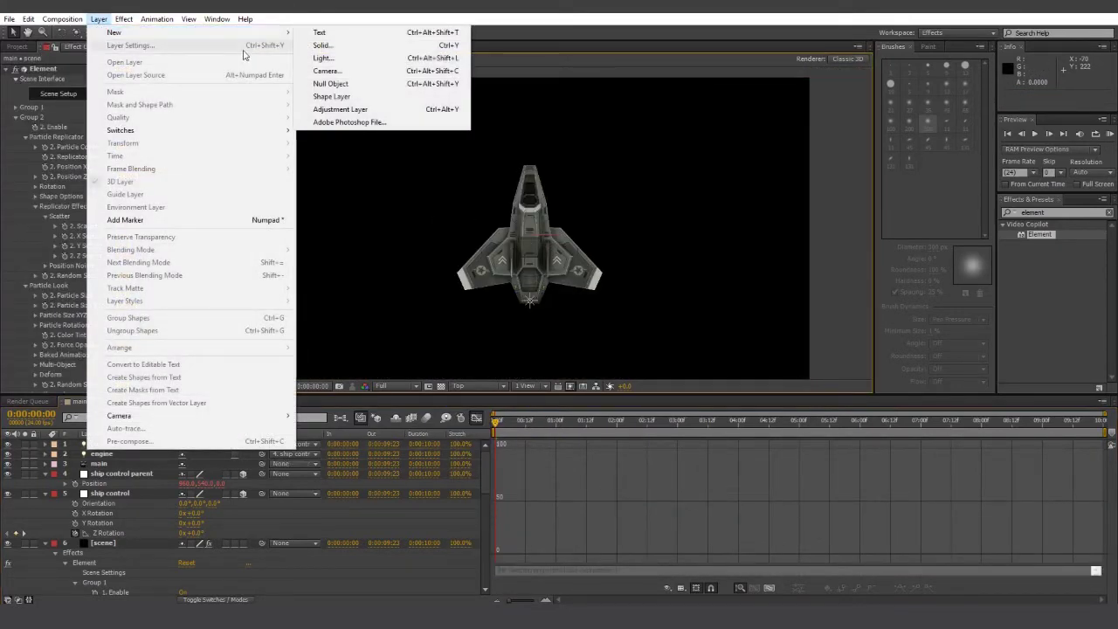
{"action": "left_click", "coordinate": [345, 82]}
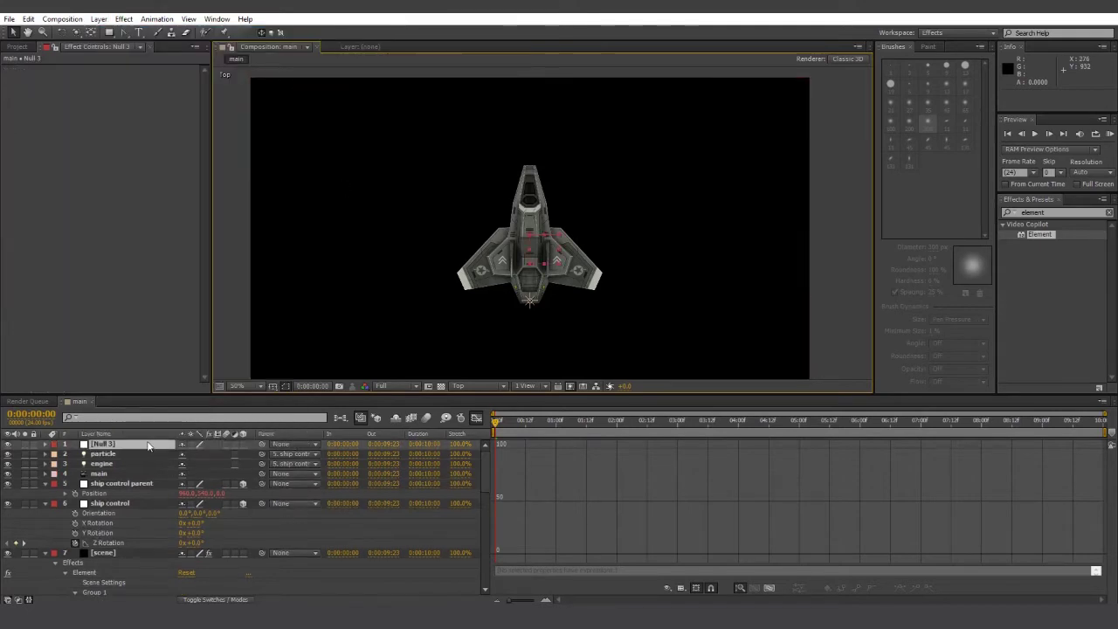
{"action": "key", "text": "Return"}
{"action": "type", "text": "camera control"}
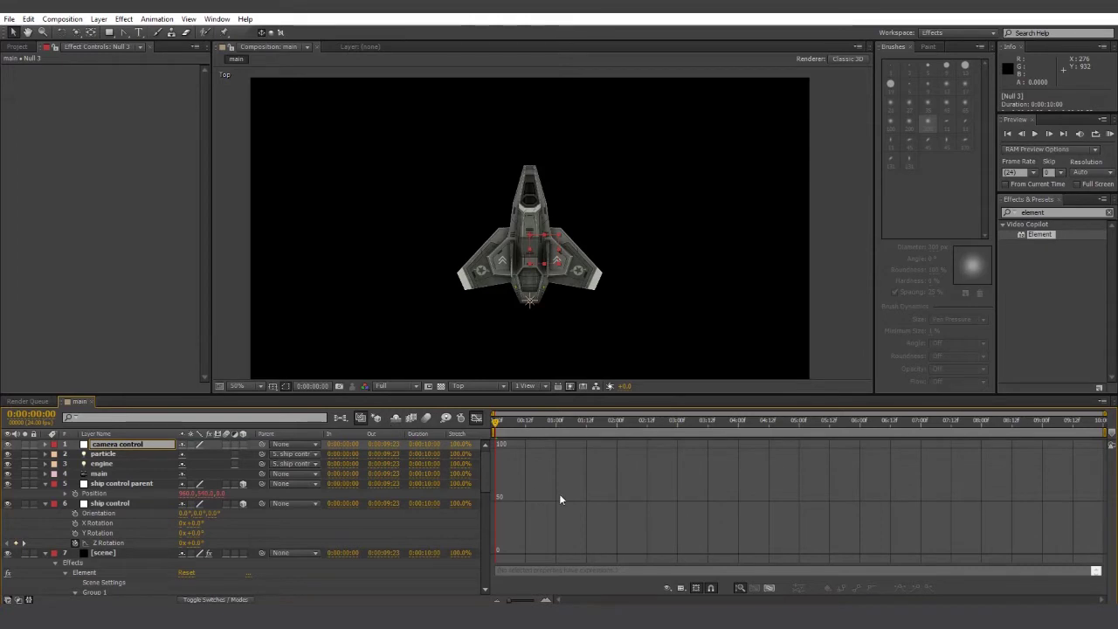
{"action": "key", "text": "Return"}
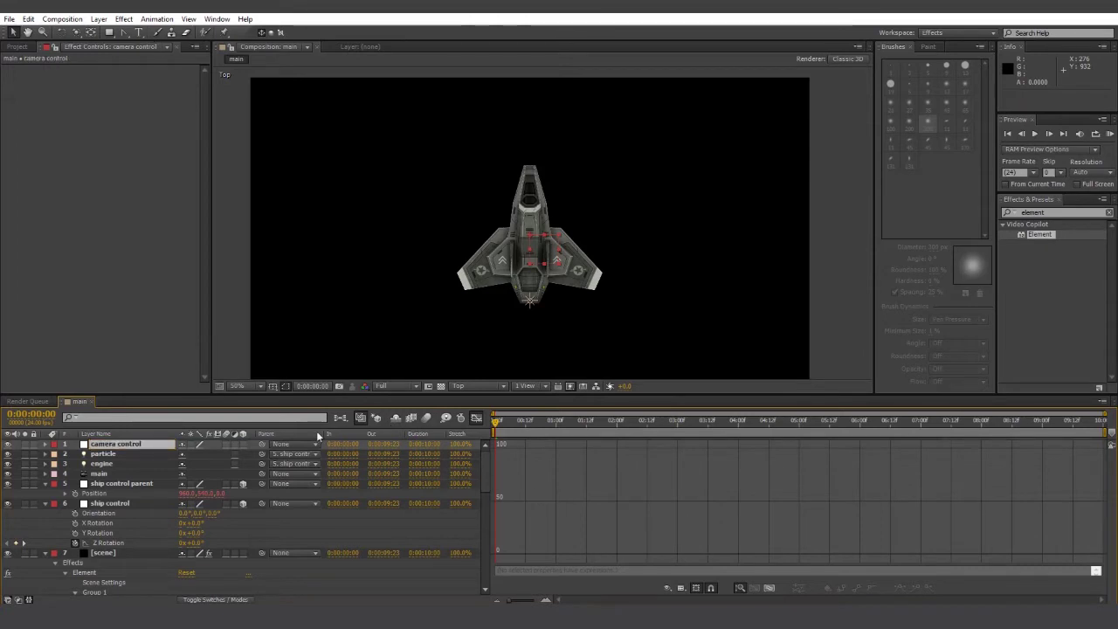
{"action": "left_click", "coordinate": [240, 444]}
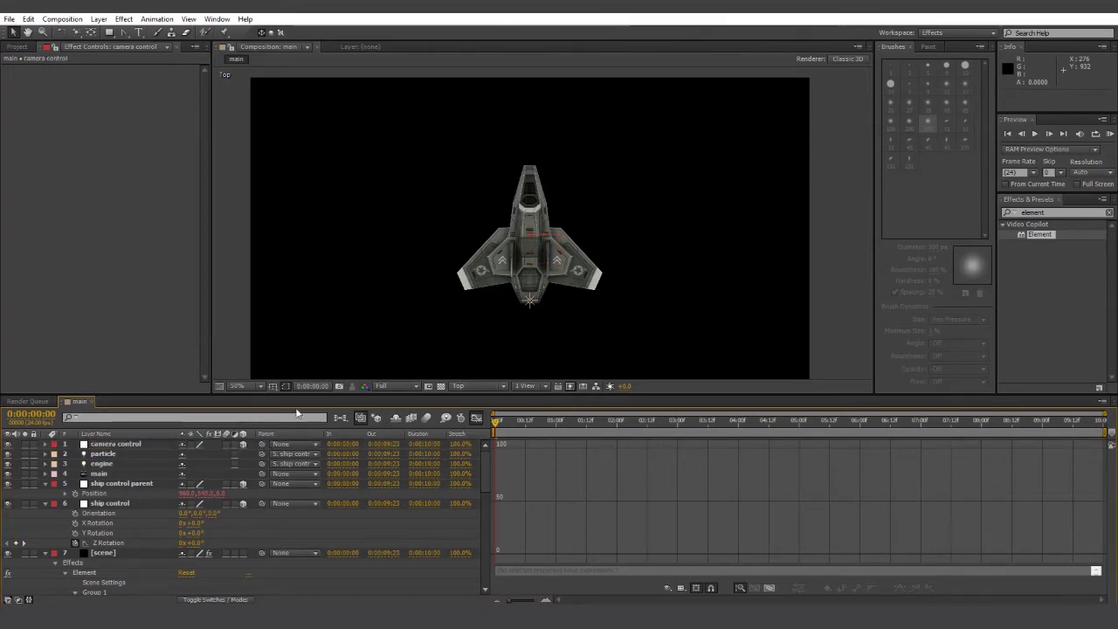
Link camera control's Position to ship control parent's Position with an expression.
{"action": "left_click", "coordinate": [121, 446]}
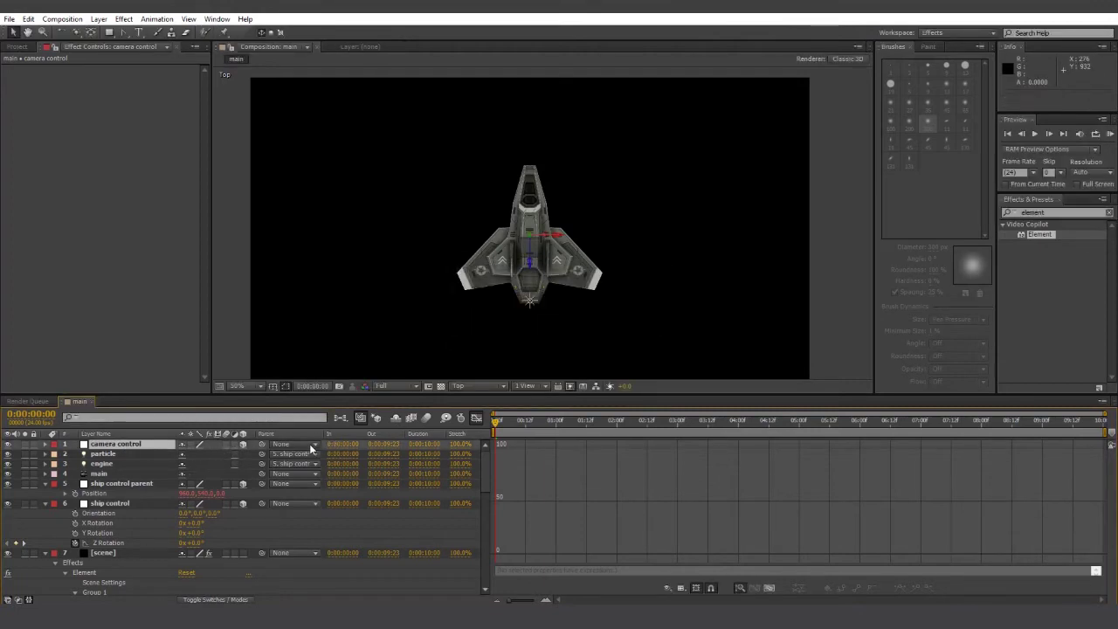
{"action": "key", "text": "p"}
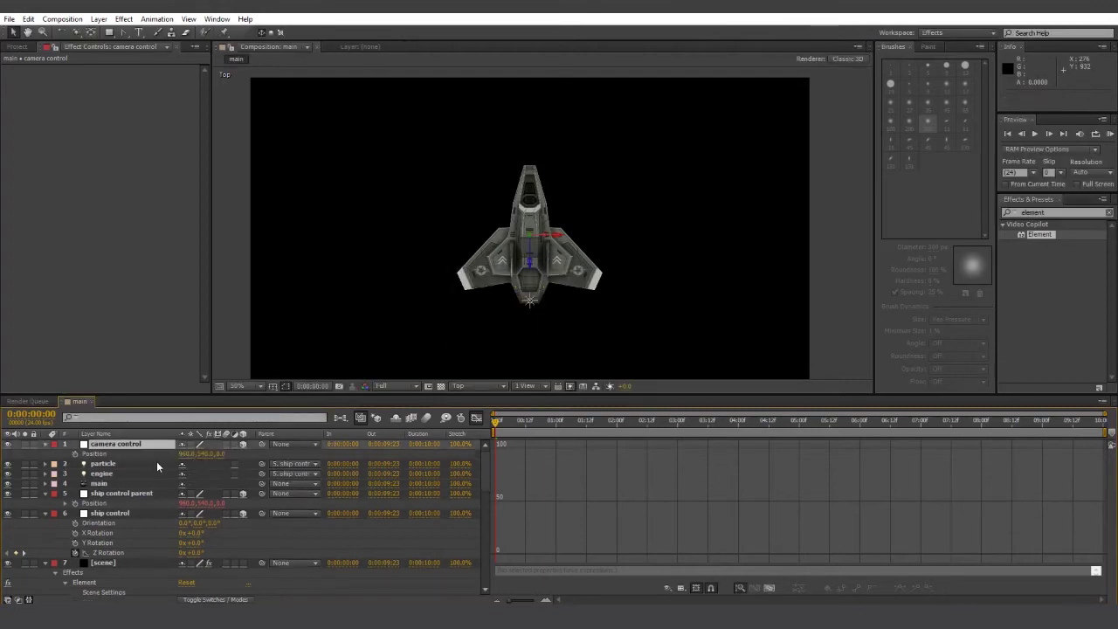
{"action": "left_click", "coordinate": [75, 454], "text": "alt"}
{"action": "left_click_drag", "start_coordinate": [212, 465], "coordinate": [93, 512]}
{"action": "left_click", "coordinate": [547, 445]}
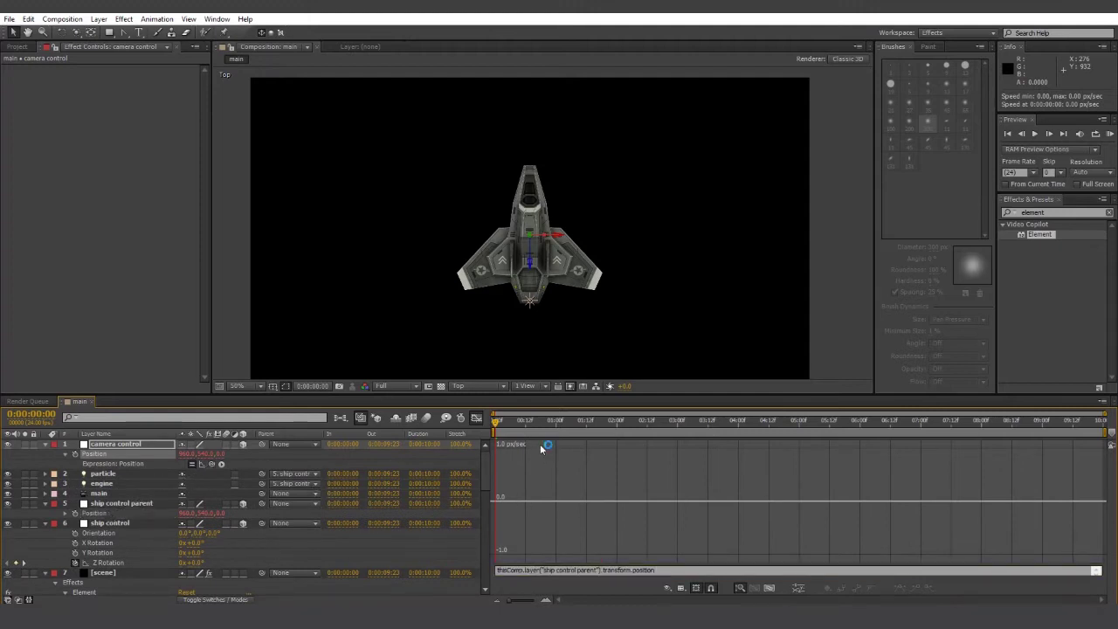
Parent the main camera to camera control and check the flight in the Active Camera view.
{"action": "left_click", "coordinate": [116, 495]}
{"action": "left_click", "coordinate": [288, 494]}
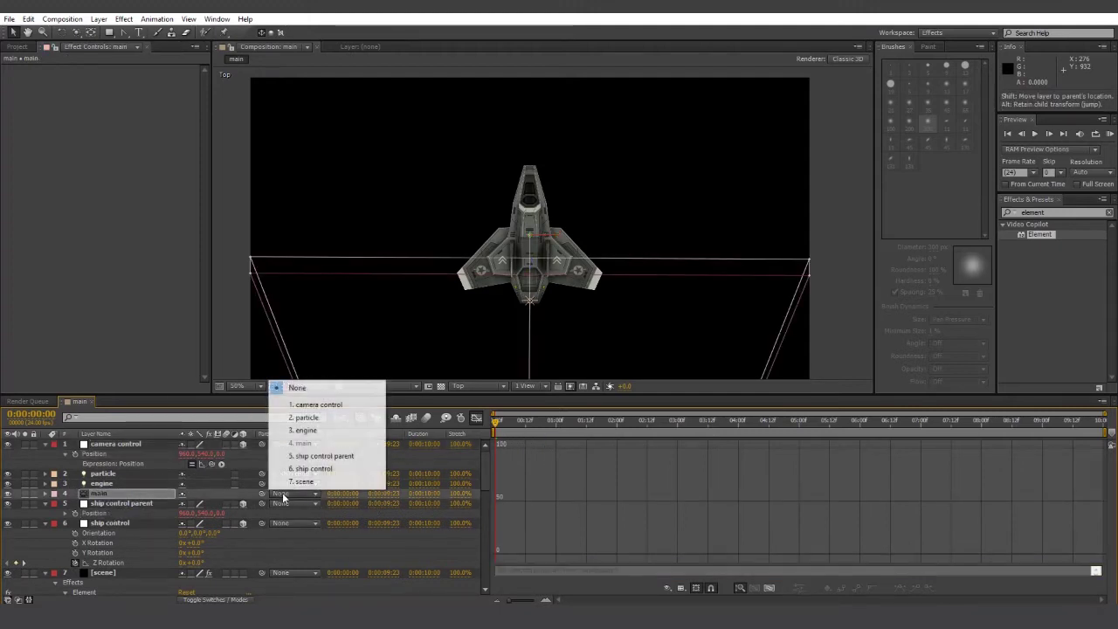
{"action": "left_click", "coordinate": [319, 405]}
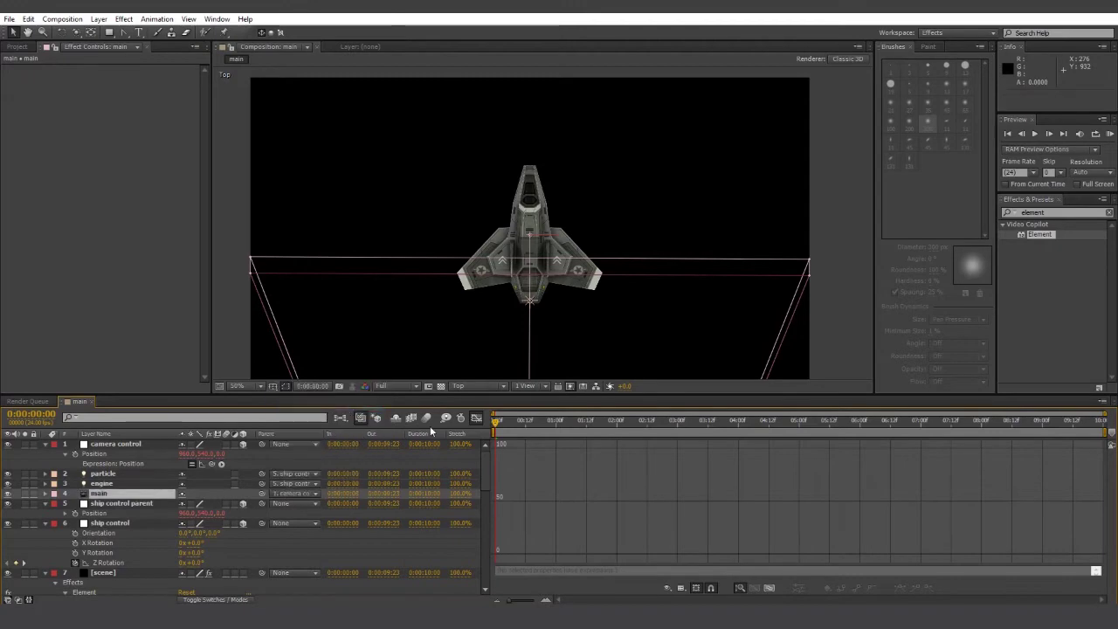
{"action": "left_click", "coordinate": [499, 386]}
{"action": "left_click", "coordinate": [497, 395]}
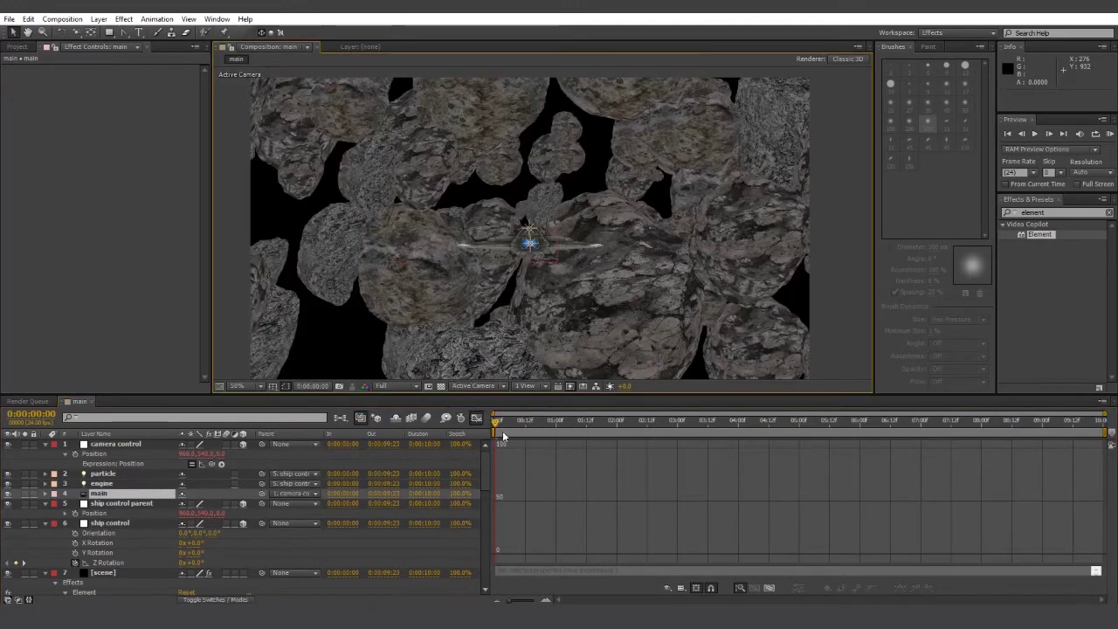
{"action": "left_click_drag", "start_coordinate": [503, 435], "coordinate": [864, 461]}
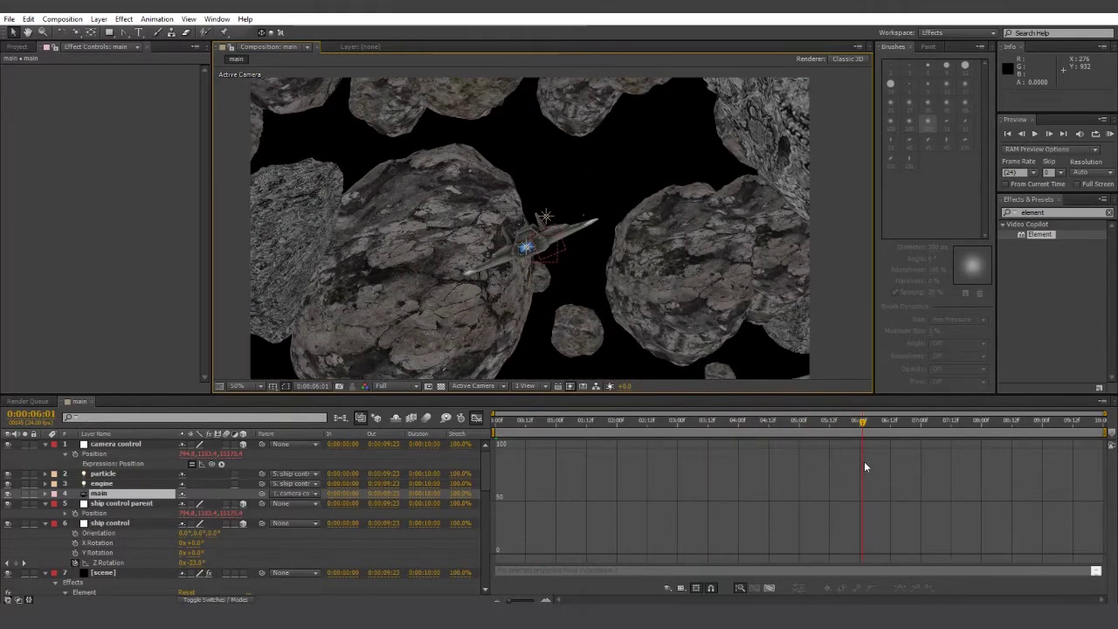
Show layer bars instead of graphs, remove ship control's Z Rotation keyframe at 0:00:05:23 and play back the flight.
{"action": "left_click", "coordinate": [122, 523]}
{"action": "left_click", "coordinate": [476, 418]}
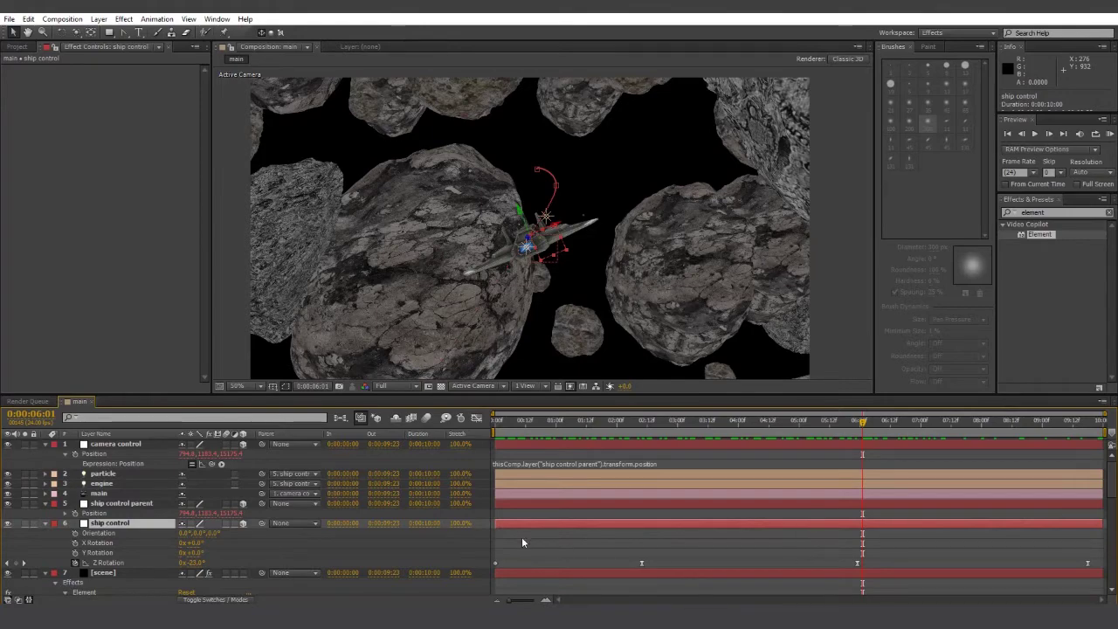
{"action": "left_click_drag", "start_coordinate": [861, 424], "coordinate": [857, 424]}
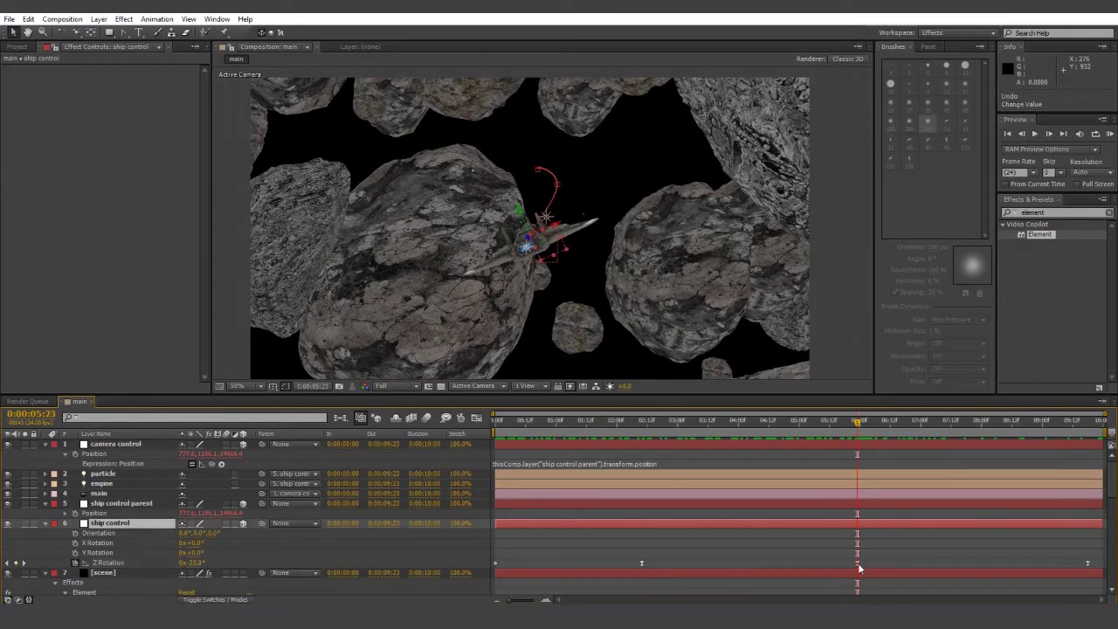
{"action": "left_click_drag", "start_coordinate": [857, 425], "coordinate": [1099, 426]}
{"action": "key", "text": "space"}
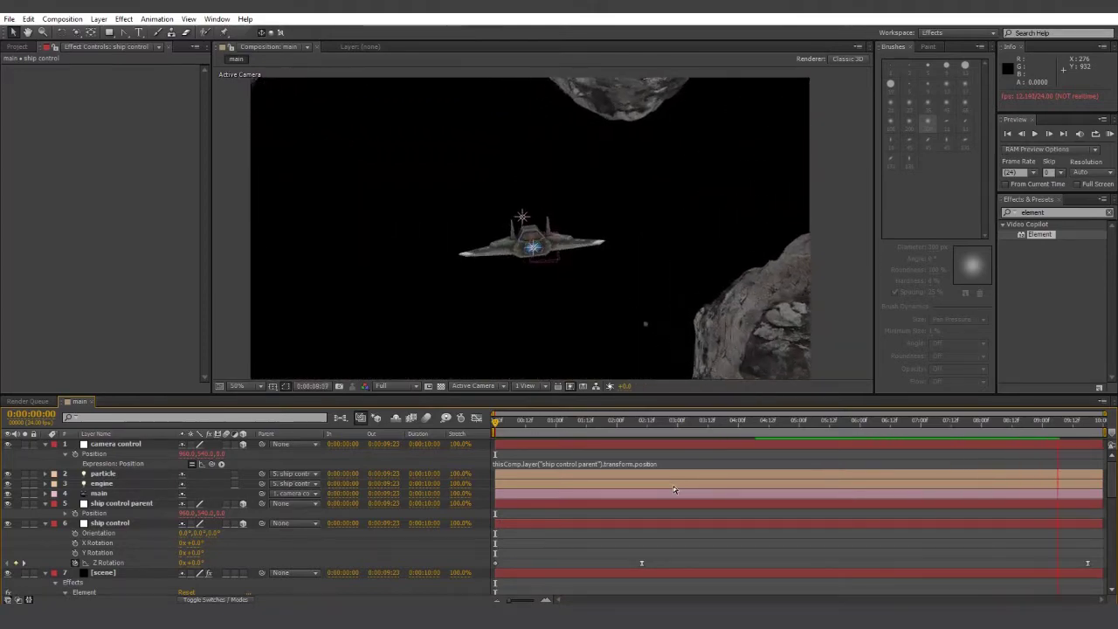
Move the main camera sideways and forward past the ship, to Position about -155.1, -12.5, -10.0.
{"action": "scroll", "coordinate": [565, 217], "scroll_direction": "up", "scroll_amount": 1}
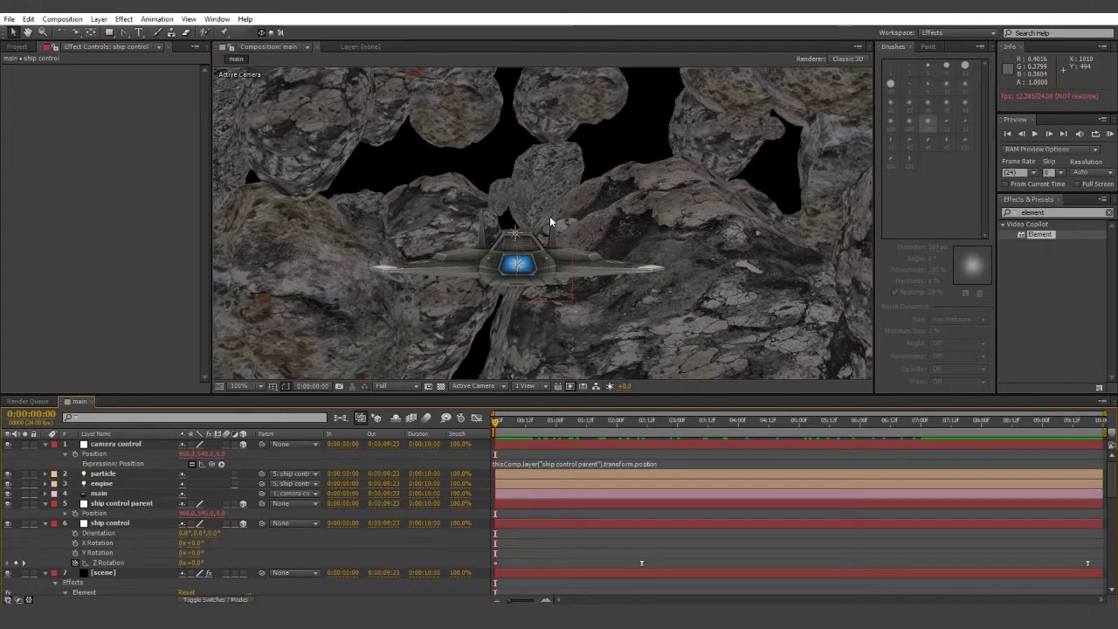
{"action": "left_click", "coordinate": [104, 496]}
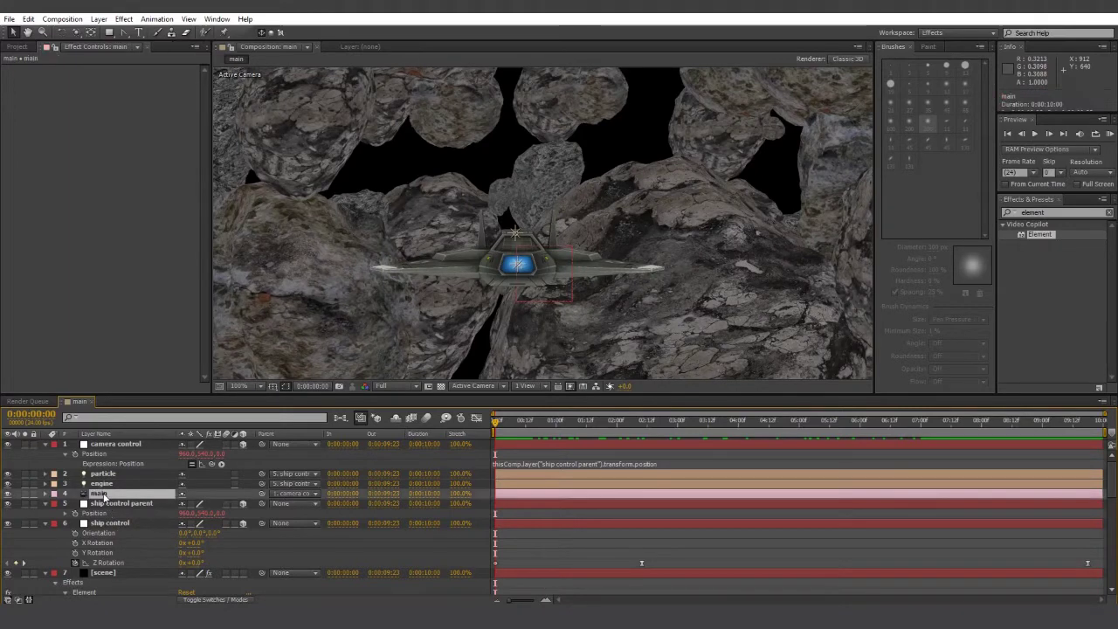
{"action": "left_click_drag", "start_coordinate": [76, 33], "coordinate": [142, 70]}
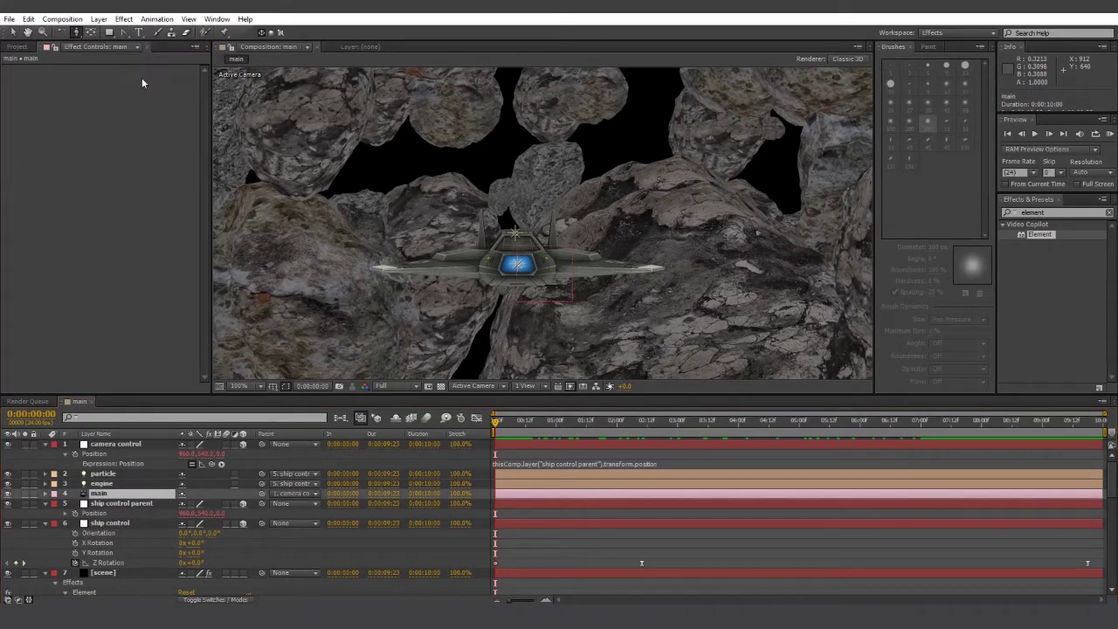
{"action": "left_click_drag", "start_coordinate": [577, 298], "coordinate": [14, 73]}
{"action": "left_click_drag", "start_coordinate": [76, 34], "coordinate": [117, 57]}
{"action": "left_click_drag", "start_coordinate": [350, 209], "coordinate": [758, 236]}
{"action": "left_click_drag", "start_coordinate": [76, 34], "coordinate": [112, 72]}
{"action": "scroll", "coordinate": [665, 252], "scroll_direction": "down", "scroll_amount": 3}
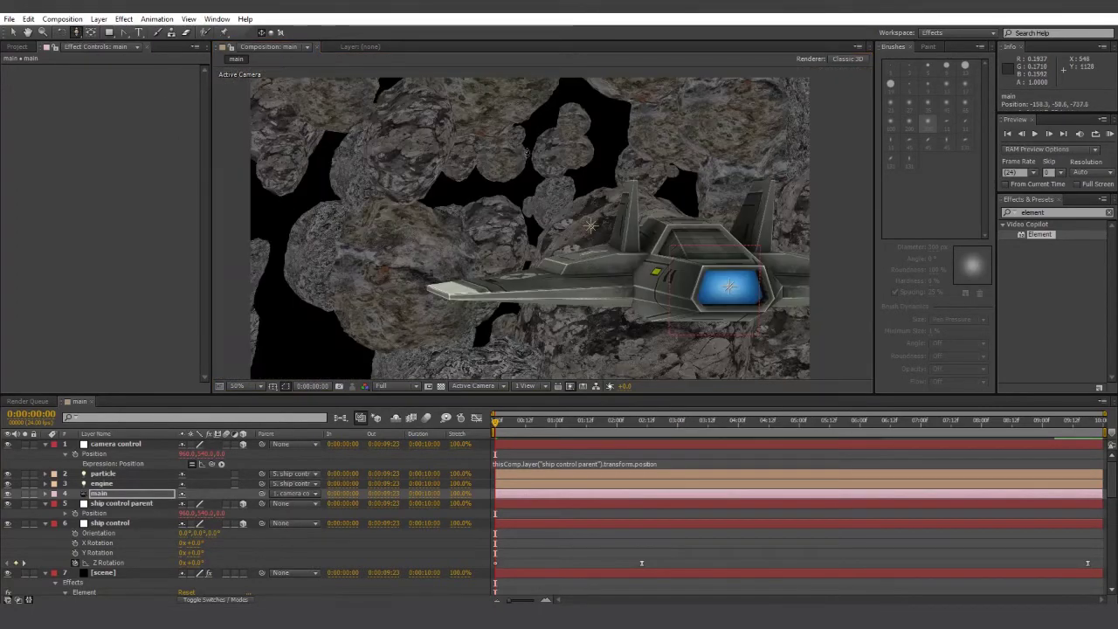
{"action": "left_click_drag", "start_coordinate": [666, 252], "coordinate": [507, 113]}
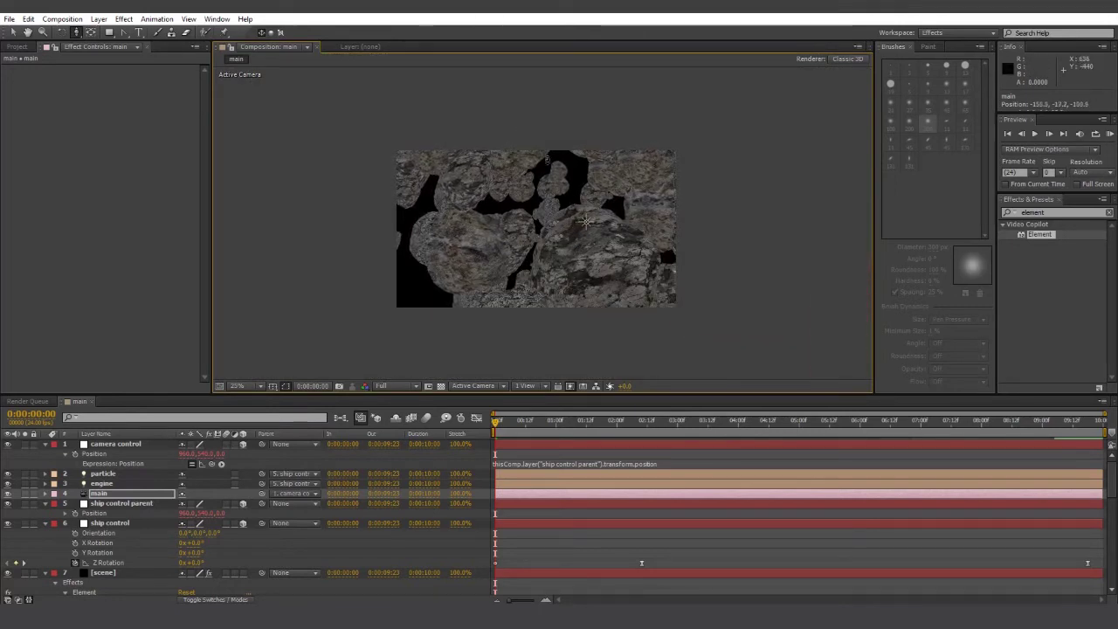
{"action": "left_click_drag", "start_coordinate": [296, 341], "coordinate": [472, 53]}
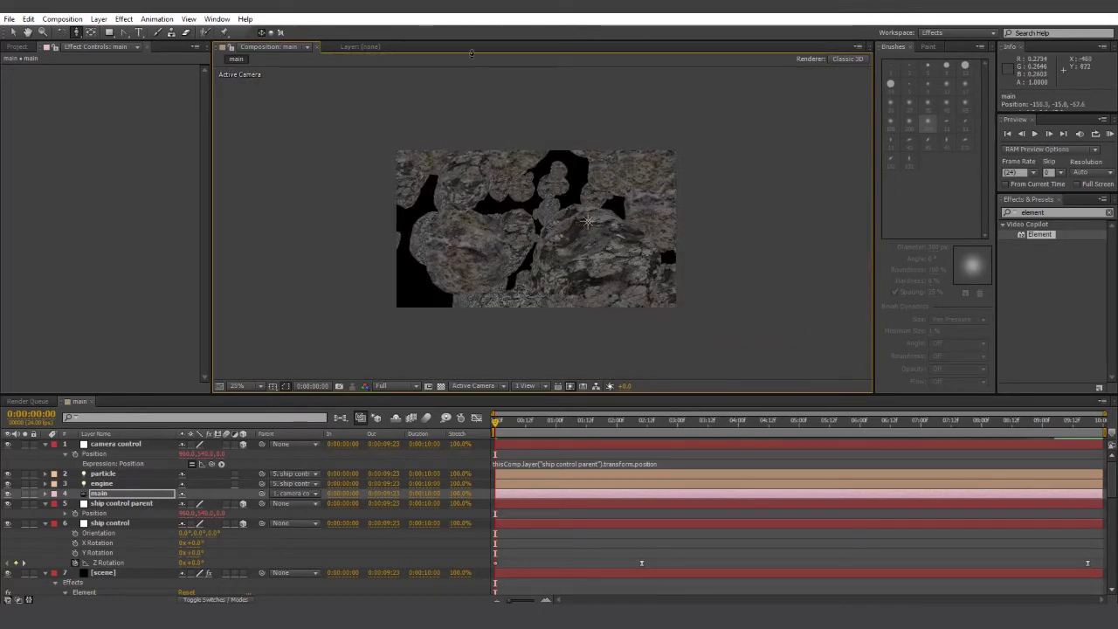
Set starting keyframes for the main camera's Point of Interest and Position at 0:00:00:00.
{"action": "left_click", "coordinate": [49, 494]}
{"action": "left_click", "coordinate": [75, 512]}
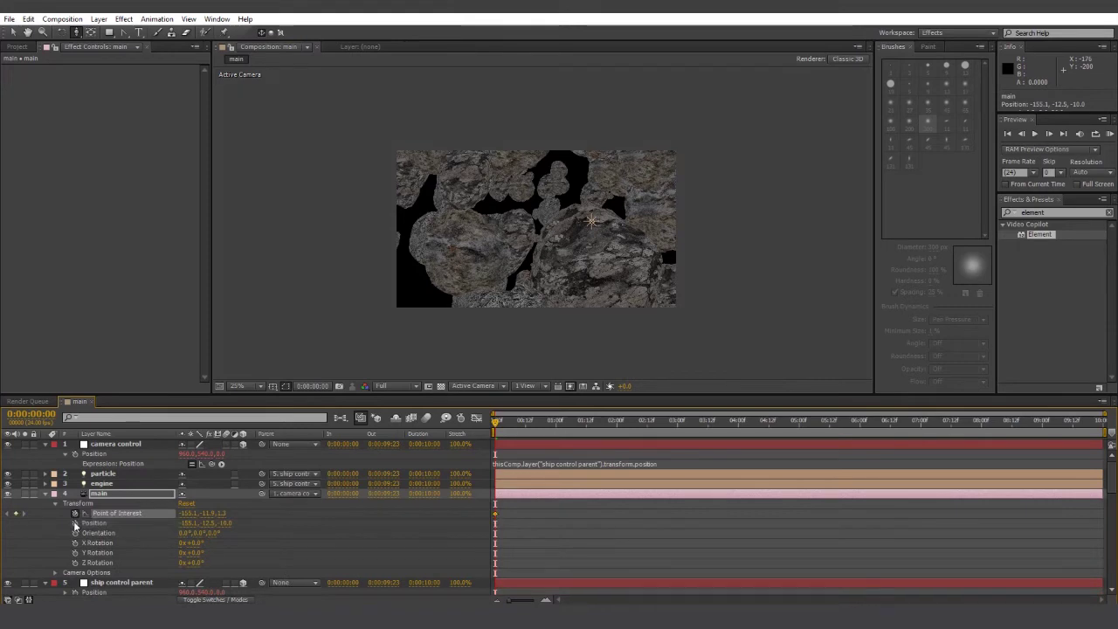
{"action": "left_click", "coordinate": [75, 522]}
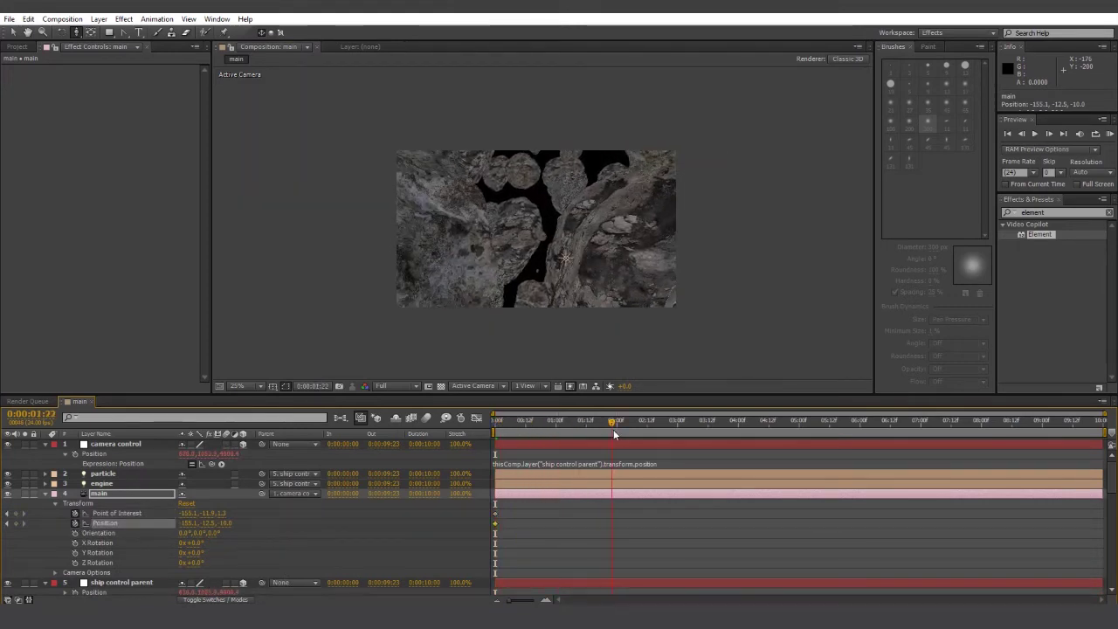
At 0:00:02:00, pull the main camera back behind the ship to Position about -157.3, -39.1, -518, and scrub through the move.
{"action": "left_click_drag", "start_coordinate": [566, 247], "coordinate": [564, 220]}
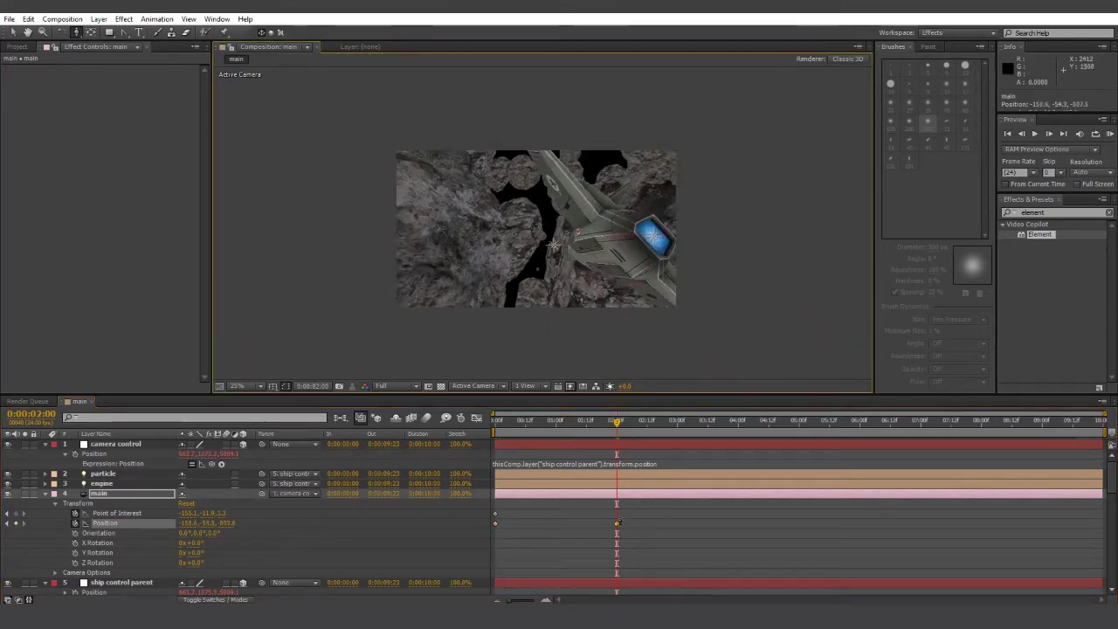
{"action": "left_click_drag", "start_coordinate": [620, 522], "coordinate": [500, 82]}
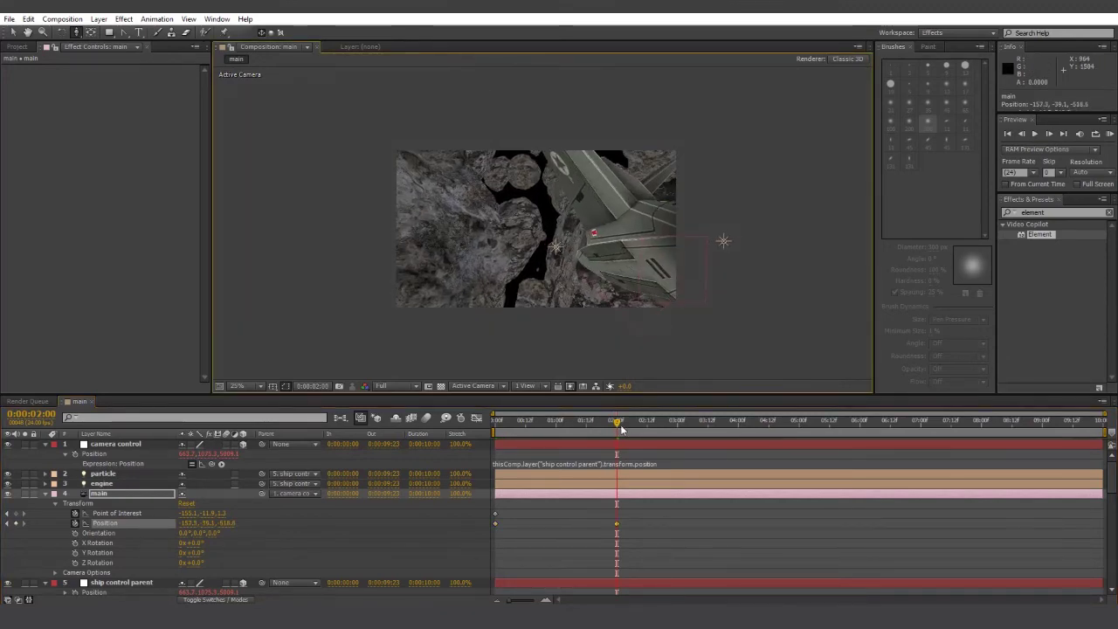
{"action": "left_click_drag", "start_coordinate": [620, 426], "coordinate": [540, 442]}
Retime the main camera's second Position keyframe to 0:00:00:21 and apply easing to it.
{"action": "left_click_drag", "start_coordinate": [617, 523], "coordinate": [568, 523]}
{"action": "left_click_drag", "start_coordinate": [556, 424], "coordinate": [617, 423]}
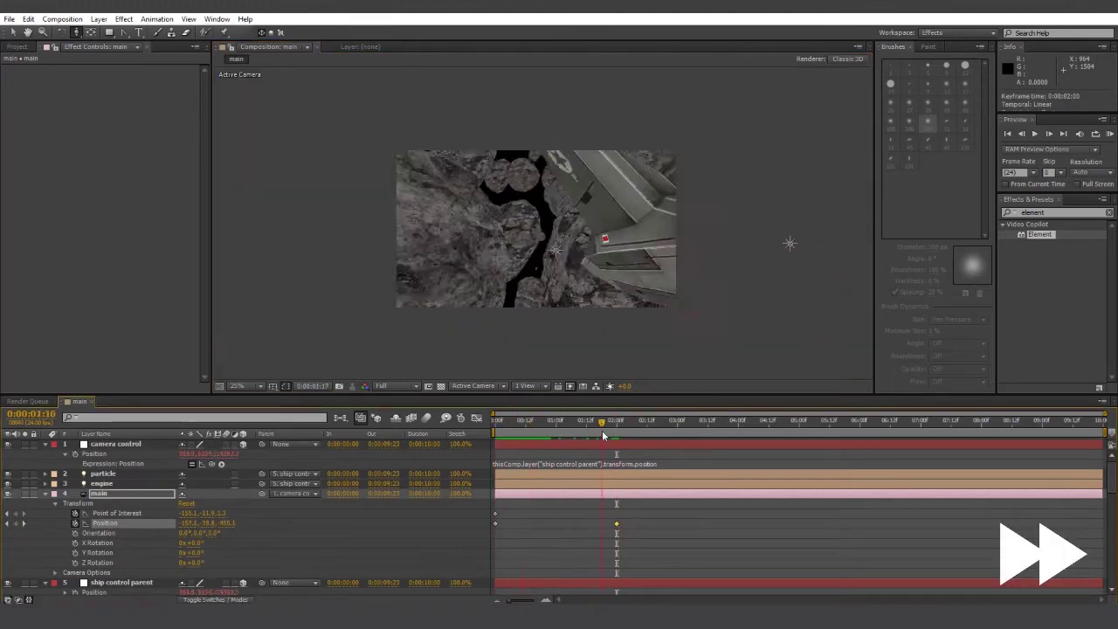
{"action": "left_click_drag", "start_coordinate": [616, 523], "coordinate": [676, 523]}
{"action": "left_click_drag", "start_coordinate": [603, 432], "coordinate": [617, 431]}
{"action": "left_click_drag", "start_coordinate": [676, 523], "coordinate": [546, 523]}
{"action": "left_click_drag", "start_coordinate": [498, 427], "coordinate": [546, 434]}
{"action": "right_click", "coordinate": [547, 523]}
{"action": "mouse_move", "coordinate": [579, 517]}
{"action": "left_click", "coordinate": [725, 539]}
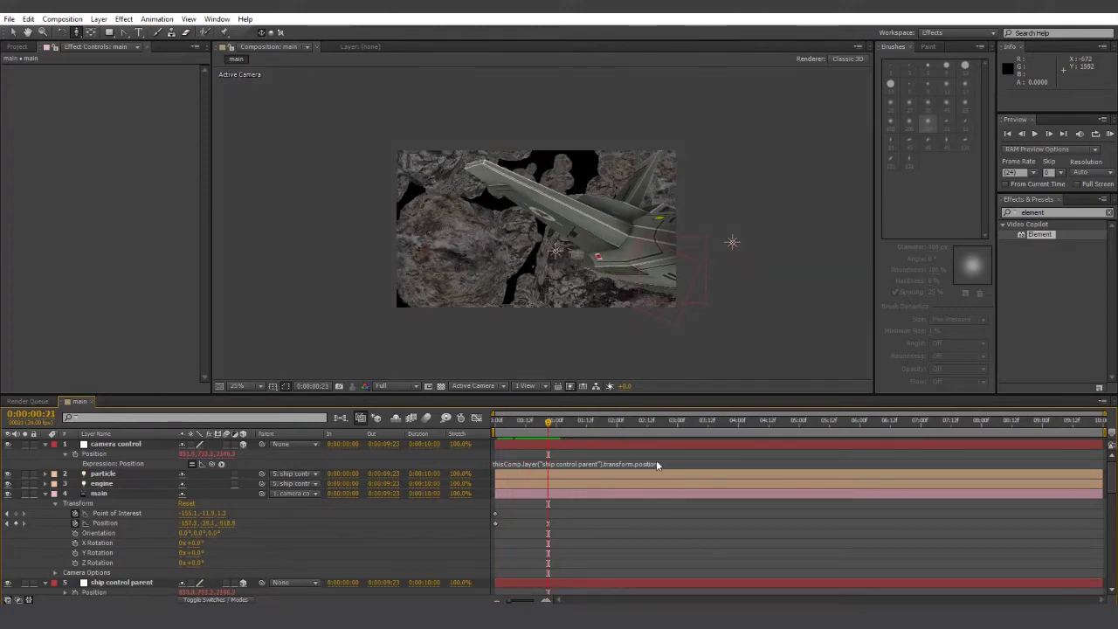
Animate camera control's Y Rotation with keyframes at 0:00:00:12 and 0:00:03:00.
{"action": "left_click", "coordinate": [116, 444]}
{"action": "key", "text": "r"}
{"action": "left_click", "coordinate": [75, 474]}
{"action": "left_click_drag", "start_coordinate": [548, 422], "coordinate": [678, 425]}
{"action": "left_click", "coordinate": [525, 423]}
{"action": "left_click_drag", "start_coordinate": [547, 474], "coordinate": [525, 476]}
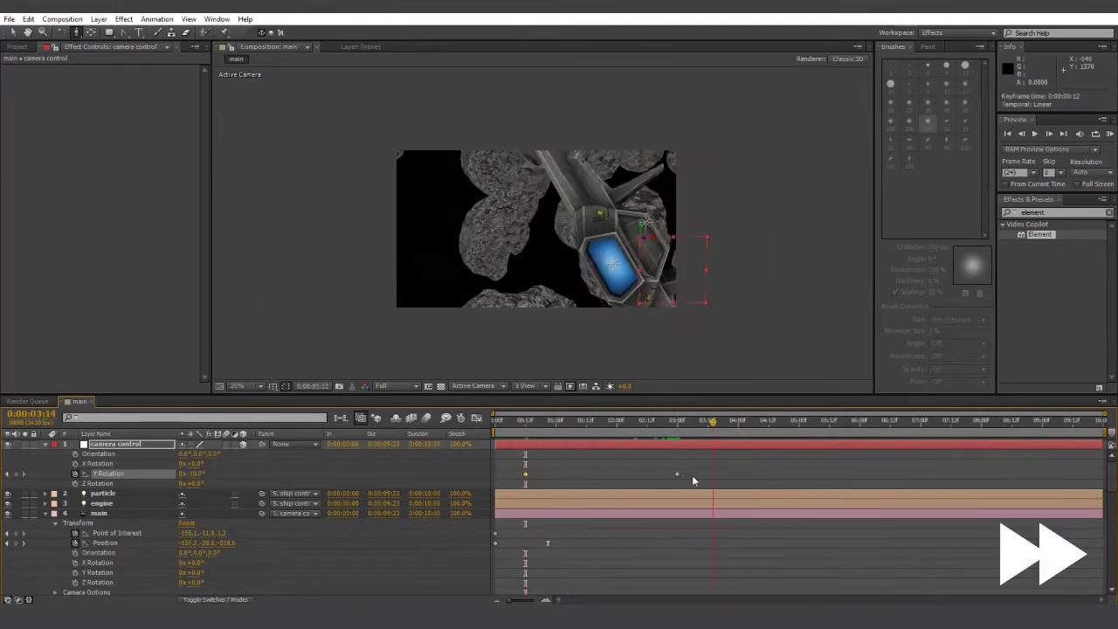
Extend camera control's Y Rotation animation to 0:00:08:00, apply Easy Ease to both keyframes and play it back.
{"action": "left_click", "coordinate": [509, 434]}
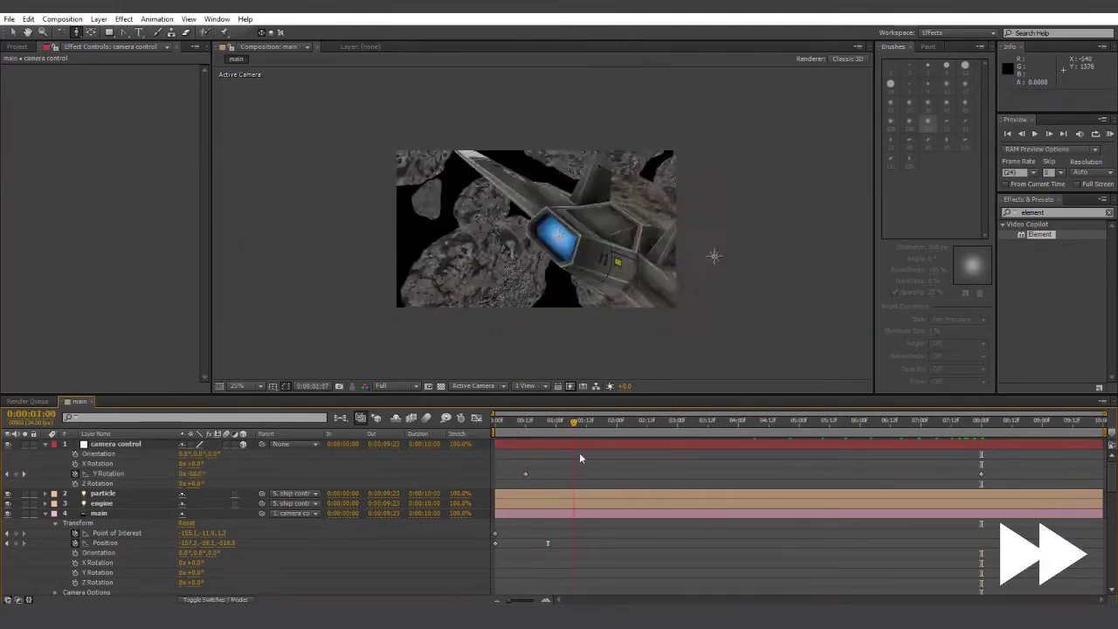
{"action": "left_click", "coordinate": [549, 444]}
{"action": "key", "text": "p"}
{"action": "key", "text": "r"}
{"action": "left_click_drag", "start_coordinate": [512, 467], "coordinate": [995, 480]}
{"action": "key", "text": "F9"}
{"action": "key", "text": "space"}
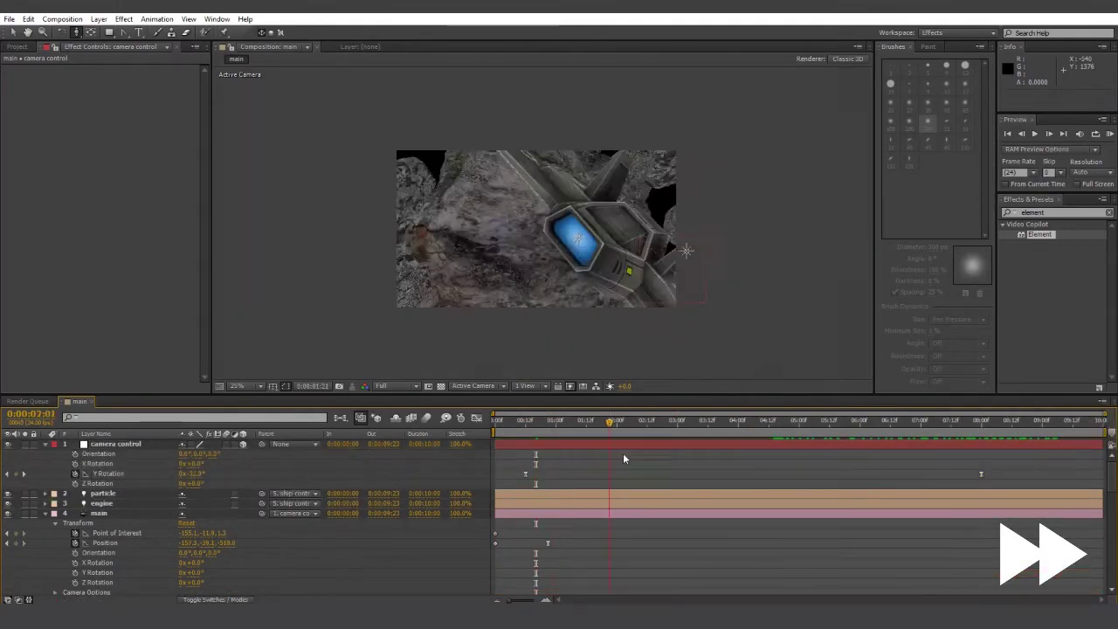
Keyframe the main camera's Point of Interest at 0:00:00:21 with easing, and add camera keyframes at 0:00:03:00.
{"action": "left_click", "coordinate": [7, 542]}
{"action": "left_click", "coordinate": [16, 533]}
{"action": "left_click", "coordinate": [677, 422]}
{"action": "right_click", "coordinate": [549, 533]}
{"action": "left_click", "coordinate": [733, 531]}
Paste the main camera's Point of Interest and Position keyframes at 0:00:08:00 and scrub back through the move.
{"action": "left_click_drag", "start_coordinate": [678, 423], "coordinate": [981, 486]}
{"action": "key", "text": "ctrl+v"}
{"action": "left_click_drag", "start_coordinate": [981, 423], "coordinate": [681, 452]}
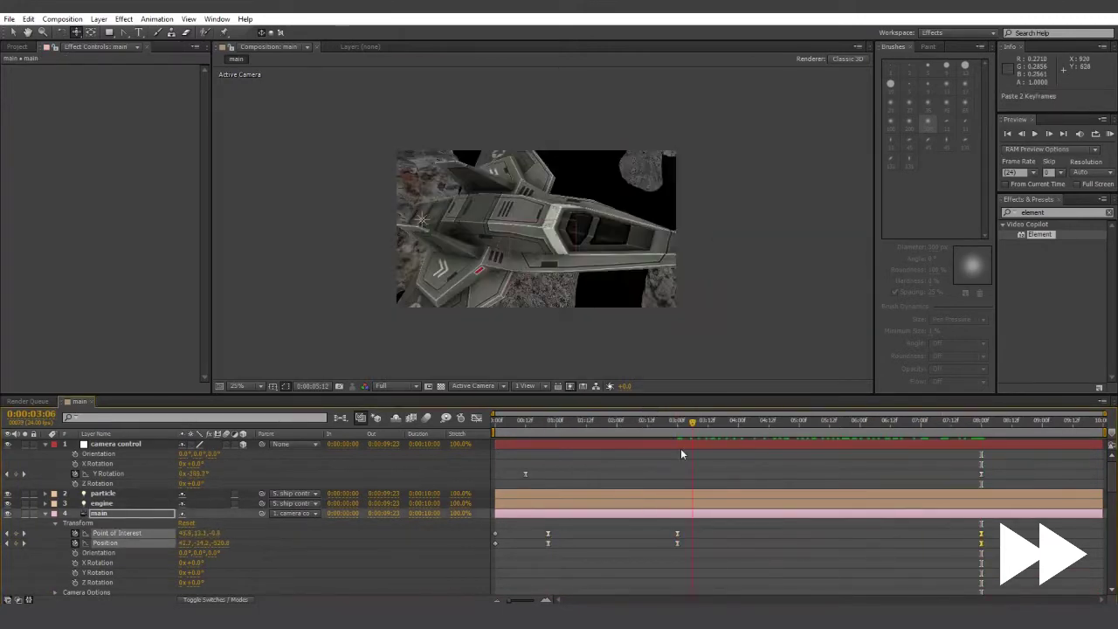
Keyframe the main camera's final Point of Interest and Position at the end of the timeline, and play the animation from the start.
{"action": "left_click_drag", "start_coordinate": [1088, 543], "coordinate": [1101, 431]}
{"action": "left_click_drag", "start_coordinate": [187, 533], "coordinate": [215, 535]}
{"action": "left_click", "coordinate": [960, 464]}
{"action": "left_click_drag", "start_coordinate": [1101, 423], "coordinate": [1100, 492]}
{"action": "left_click_drag", "start_coordinate": [1087, 528], "coordinate": [1107, 548]}
{"action": "left_click", "coordinate": [1083, 465]}
{"action": "left_click_drag", "start_coordinate": [1095, 423], "coordinate": [495, 472]}
{"action": "key", "text": "space"}
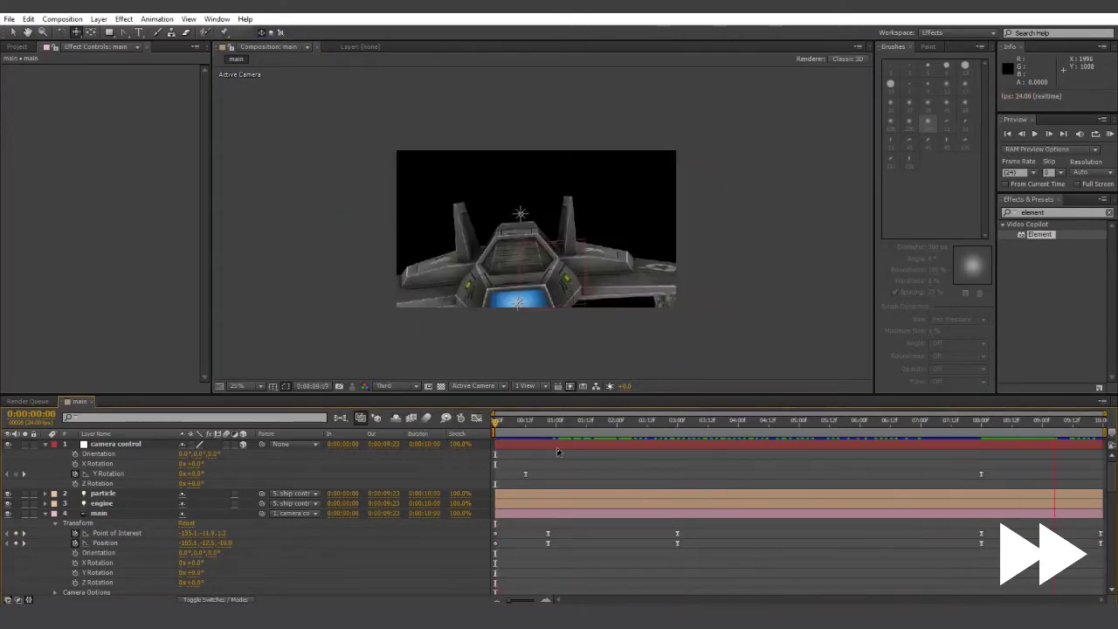
Move the main camera's second pair of Point of Interest and Position keyframes to 0:00:01:00 and review the timing.
{"action": "left_click_drag", "start_coordinate": [585, 424], "coordinate": [544, 437]}
{"action": "left_click_drag", "start_coordinate": [535, 528], "coordinate": [560, 548]}
{"action": "left_click_drag", "start_coordinate": [549, 533], "coordinate": [555, 533]}
{"action": "key", "text": "shift+F3"}
{"action": "key", "text": "shift+F3"}
{"action": "left_click", "coordinate": [533, 464]}
{"action": "left_click", "coordinate": [509, 425]}
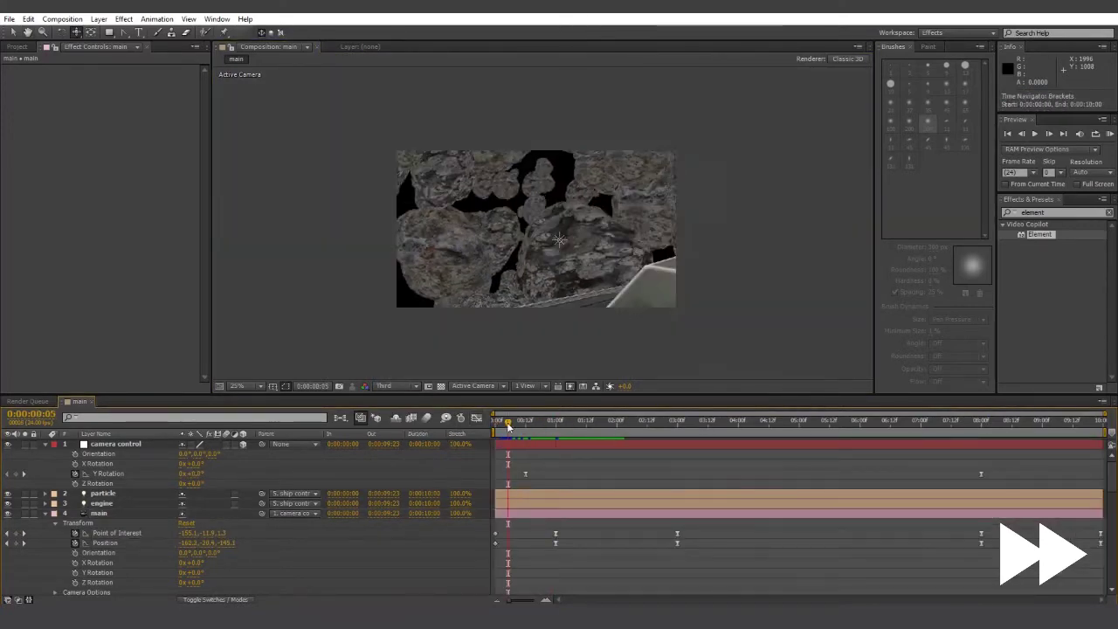
Move camera control's first Y Rotation keyframe to 0:00:00:00 and play the animation from the start.
{"action": "left_click_drag", "start_coordinate": [525, 473], "coordinate": [495, 474]}
{"action": "key", "text": "space"}
{"action": "left_click_drag", "start_coordinate": [510, 425], "coordinate": [495, 426]}
{"action": "key", "text": "shift+F3"}
{"action": "key", "text": "shift+F3"}
{"action": "key", "text": "space"}
Extend the incoming ease of the main camera's Position keyframe at 0:00:01:00 in the speed graph and play back the move.
{"action": "left_click", "coordinate": [555, 542]}
{"action": "key", "text": "shift+F3"}
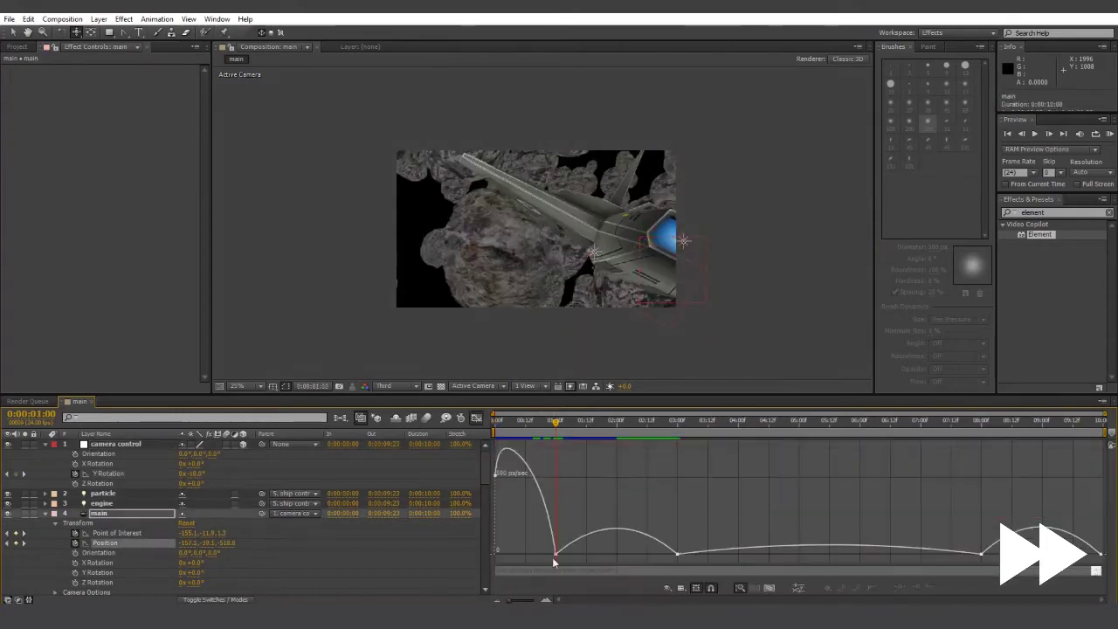
{"action": "left_click_drag", "start_coordinate": [552, 555], "coordinate": [534, 553]}
{"action": "left_click", "coordinate": [496, 425]}
{"action": "key", "text": "shift+F3"}
{"action": "left_click", "coordinate": [556, 532]}
{"action": "key", "text": "space"}
Move the main camera's Point of Interest and Position keyframes at 0:00:08:00 to 0:00:07:00 and play the animation.
{"action": "left_click", "coordinate": [921, 426]}
{"action": "left_click_drag", "start_coordinate": [996, 526], "coordinate": [921, 533]}
{"action": "key", "text": "space"}
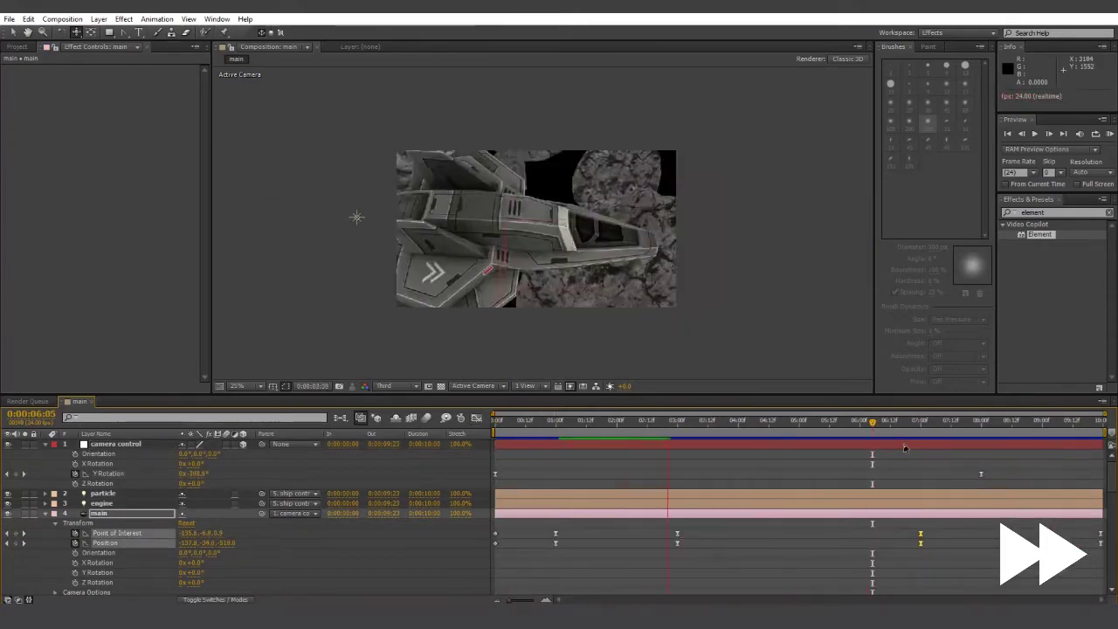
{"action": "left_click_drag", "start_coordinate": [602, 423], "coordinate": [650, 458]}
Create a black 1920 x 1080 solid named space and place it at the end of the layer stack, beneath scene.
{"action": "scroll", "coordinate": [131, 515], "scroll_direction": "down", "scroll_amount": 3}
{"action": "left_click", "coordinate": [130, 464]}
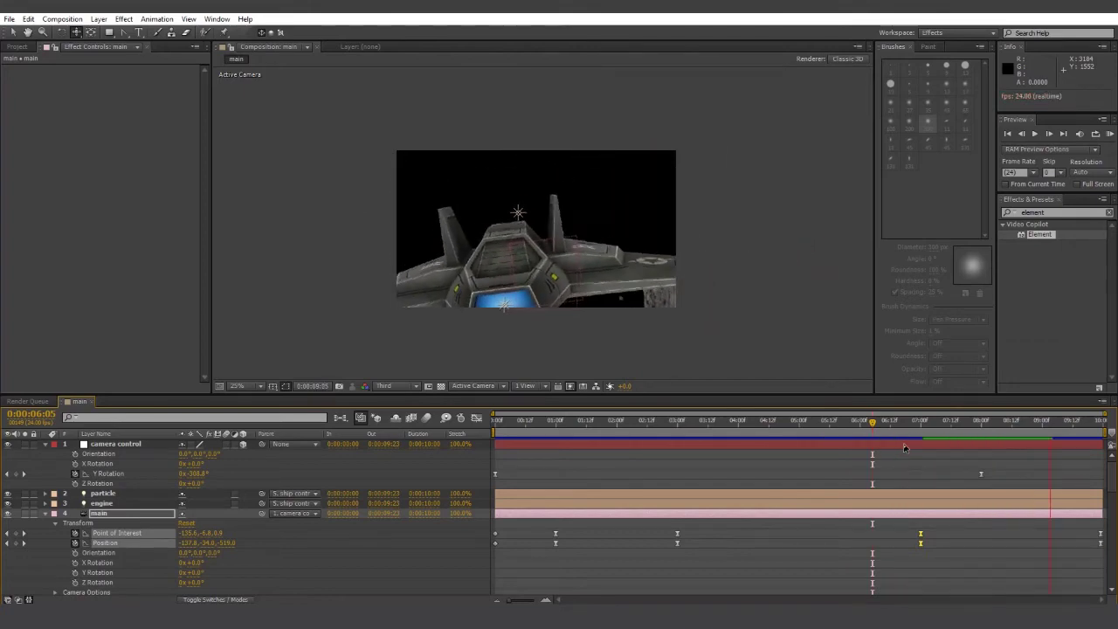
{"action": "left_click", "coordinate": [99, 18]}
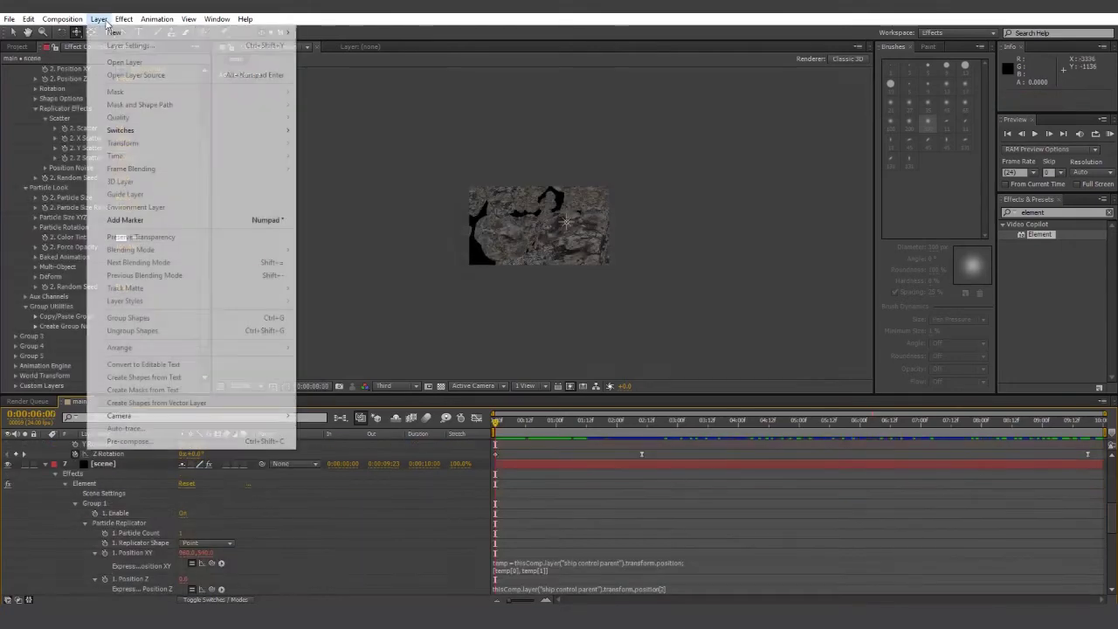
{"action": "mouse_move", "coordinate": [125, 30]}
{"action": "left_click", "coordinate": [341, 55]}
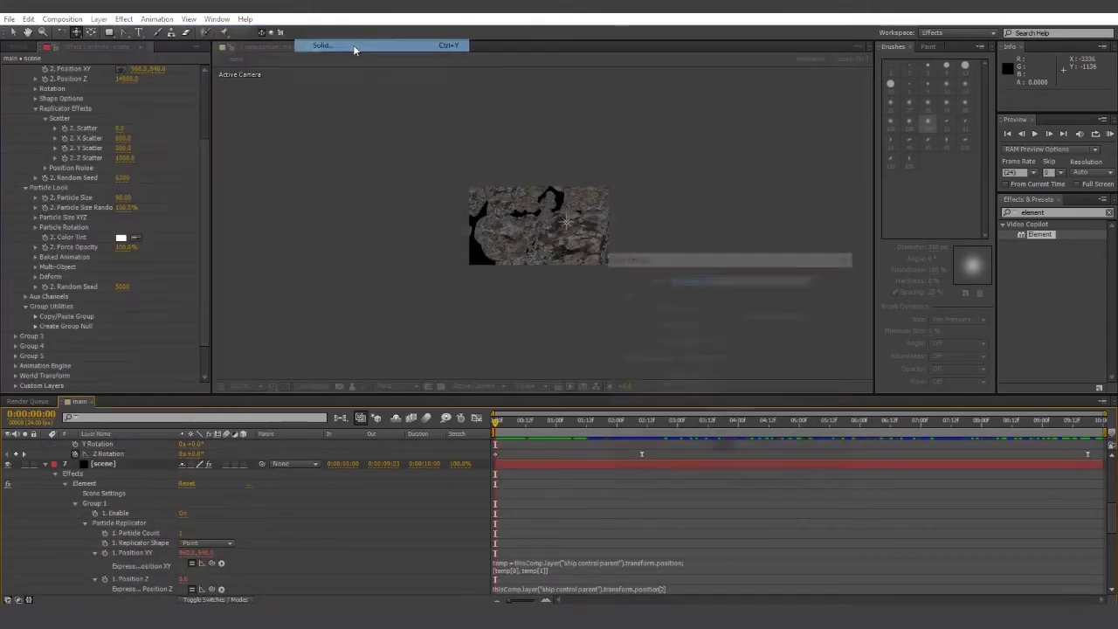
{"action": "type", "text": "space"}
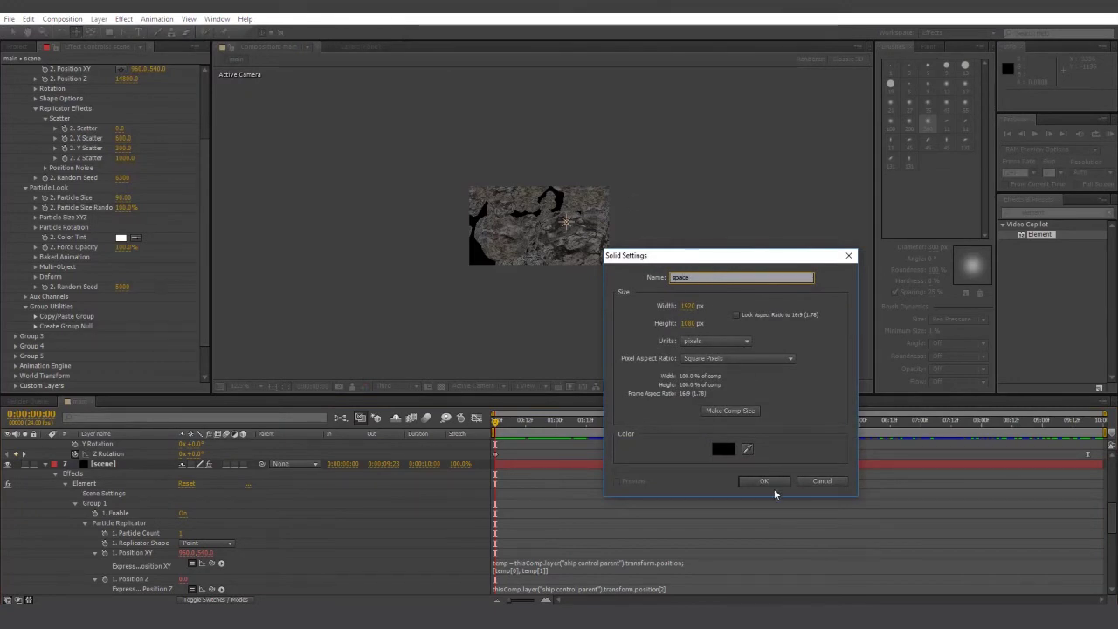
{"action": "left_click", "coordinate": [765, 481]}
{"action": "left_click_drag", "start_coordinate": [129, 462], "coordinate": [119, 592]}
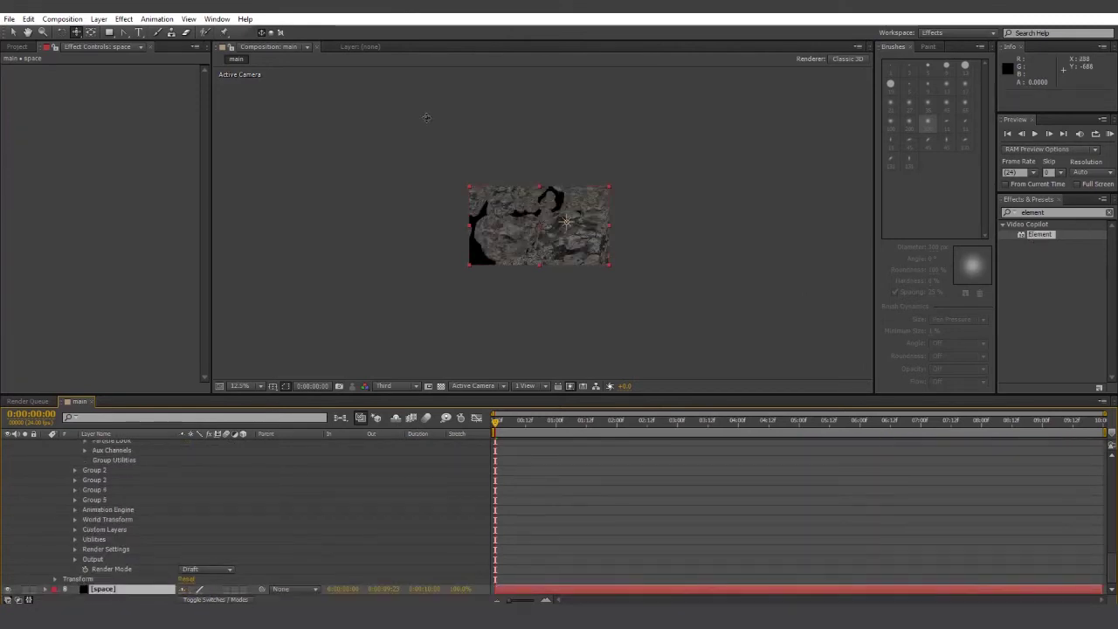
Save the project and apply the Element effect to the space layer.
{"action": "left_click", "coordinate": [9, 19]}
{"action": "left_click", "coordinate": [30, 112]}
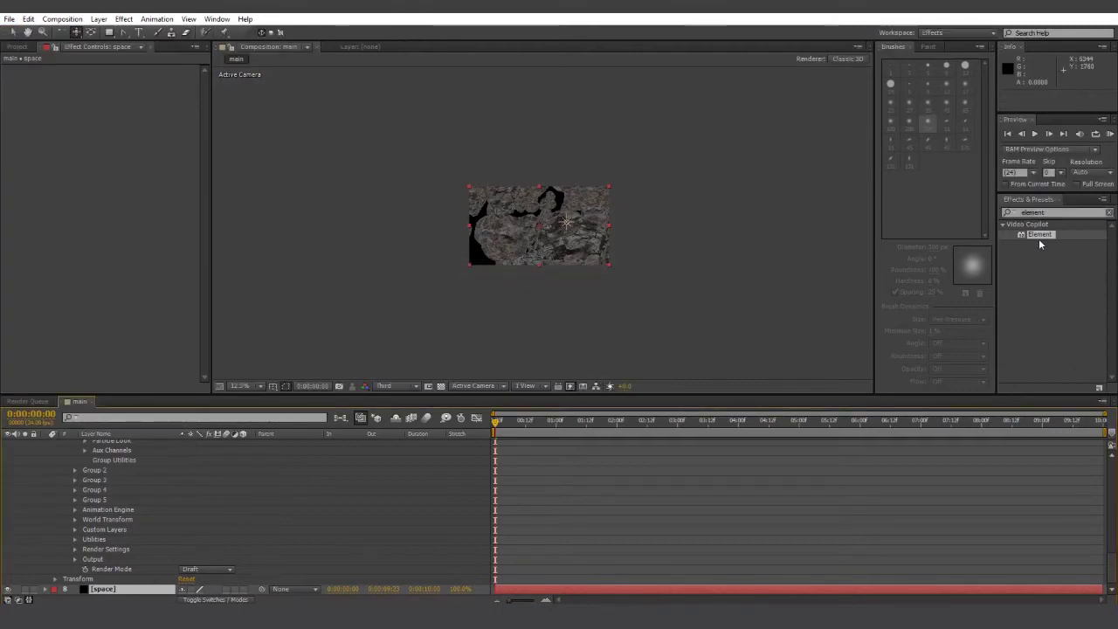
{"action": "left_click_drag", "start_coordinate": [1039, 242], "coordinate": [131, 591]}
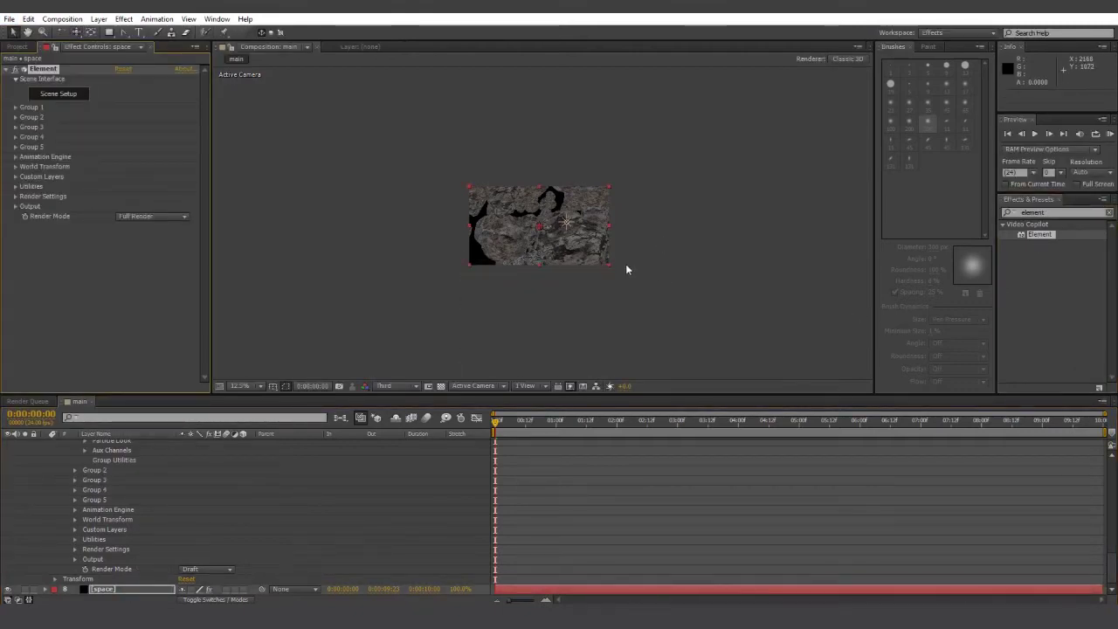
{"action": "key", "text": "period"}
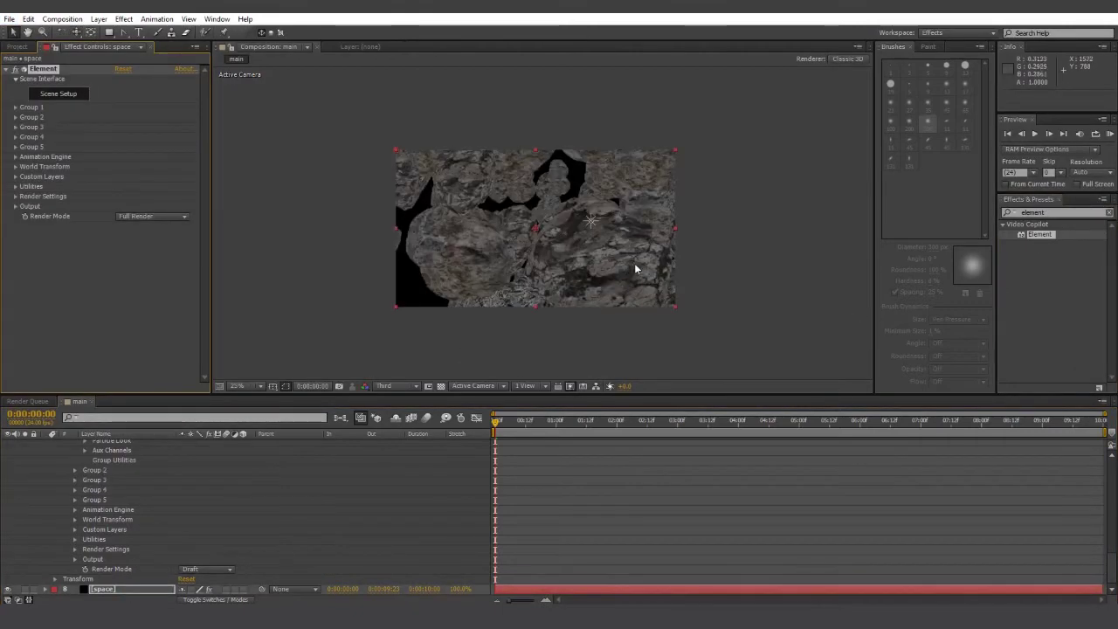
Open the space layer's Scene Setup, search the models for "env" and add the environment sphere to the scene.
{"action": "left_click", "coordinate": [58, 94]}
{"action": "type", "text": "e"}
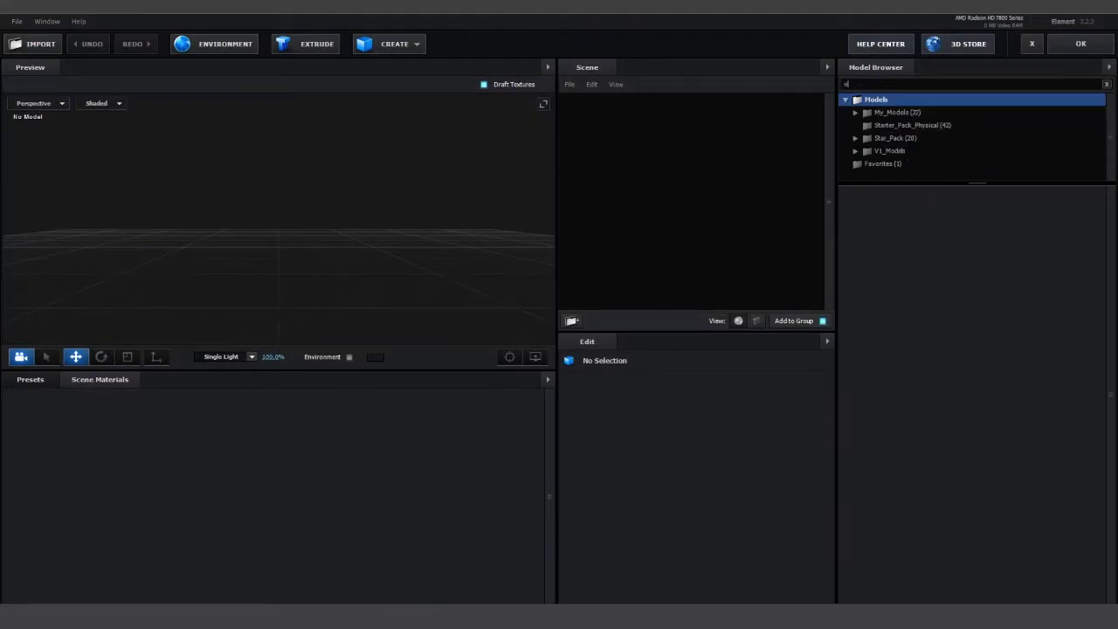
{"action": "type", "text": "nv"}
{"action": "left_click", "coordinate": [889, 210]}
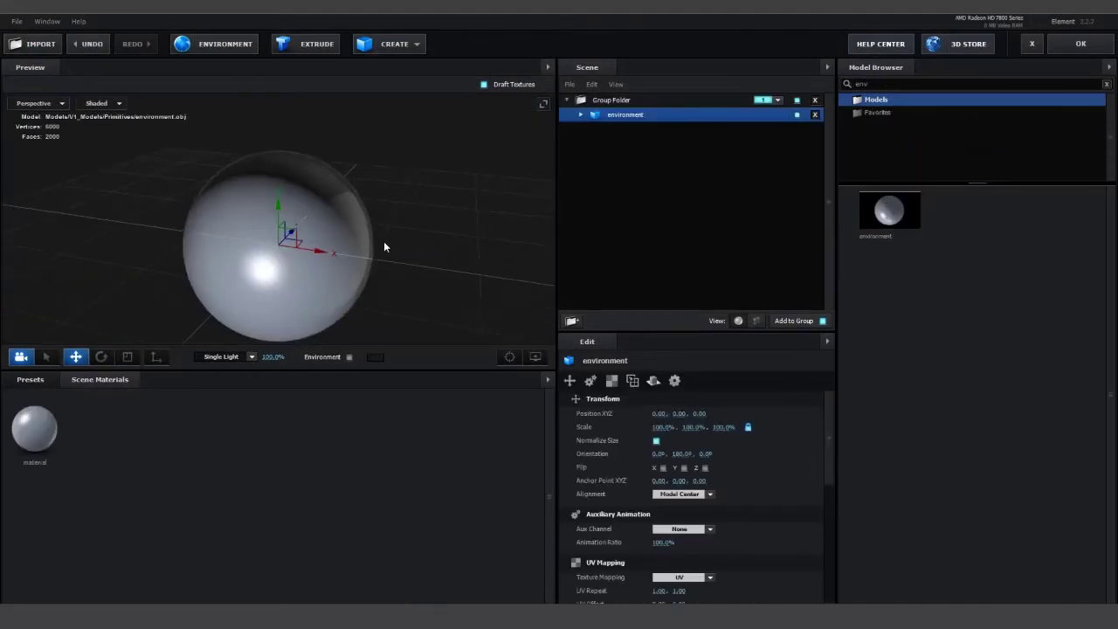
Set the environment material's Diffuse to 0.00, Specular to 0.01, Ambient to 0.00 and Reflection Intensity to 0.0%, and accept the scene.
{"action": "left_click", "coordinate": [636, 130]}
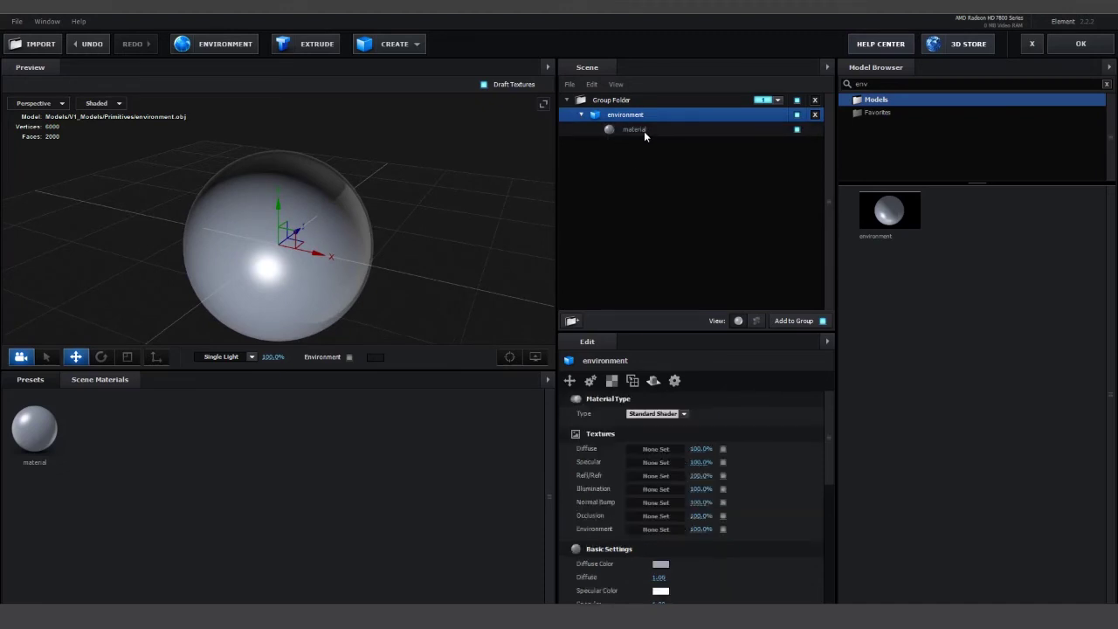
{"action": "left_click_drag", "start_coordinate": [832, 412], "coordinate": [825, 442]}
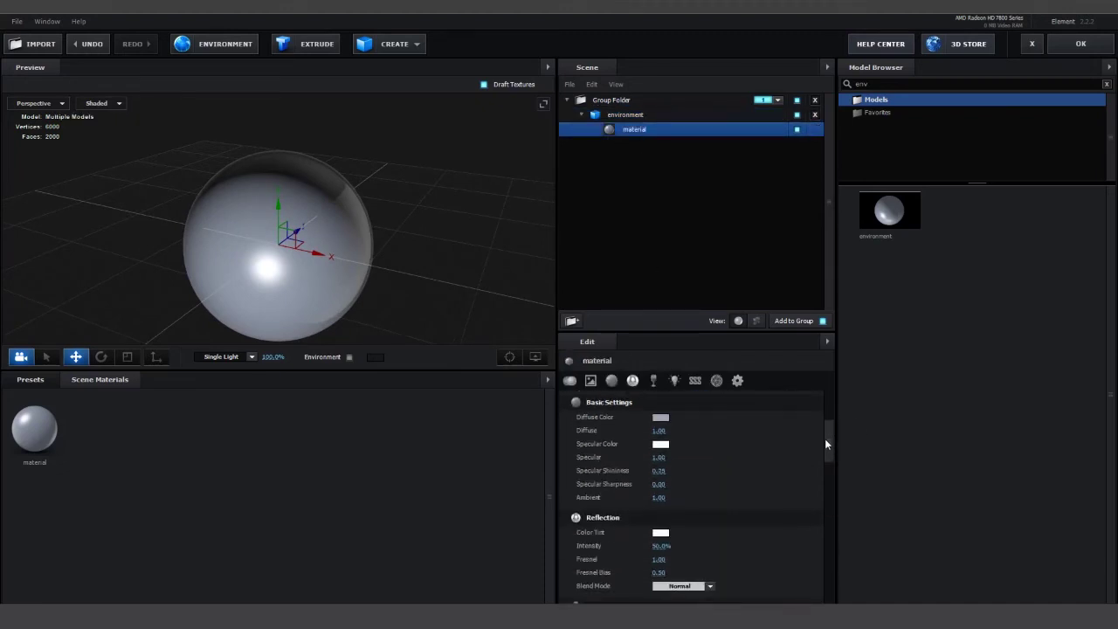
{"action": "left_click_drag", "start_coordinate": [666, 431], "coordinate": [615, 431]}
{"action": "left_click_drag", "start_coordinate": [665, 457], "coordinate": [615, 457]}
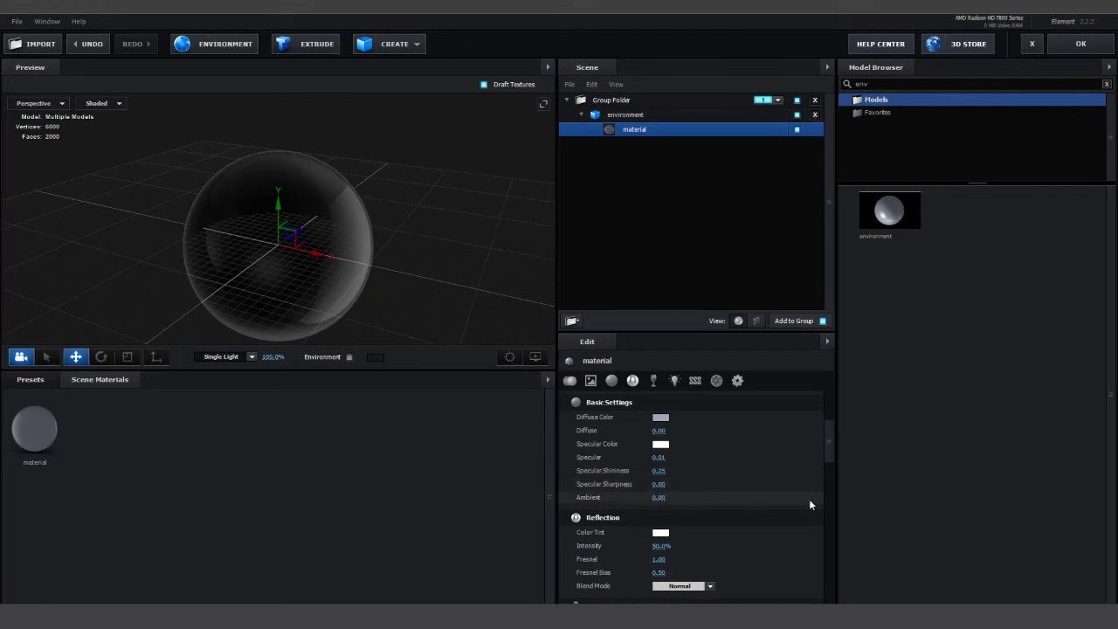
{"action": "left_click_drag", "start_coordinate": [830, 450], "coordinate": [828, 470]}
{"action": "left_click_drag", "start_coordinate": [660, 445], "coordinate": [514, 433]}
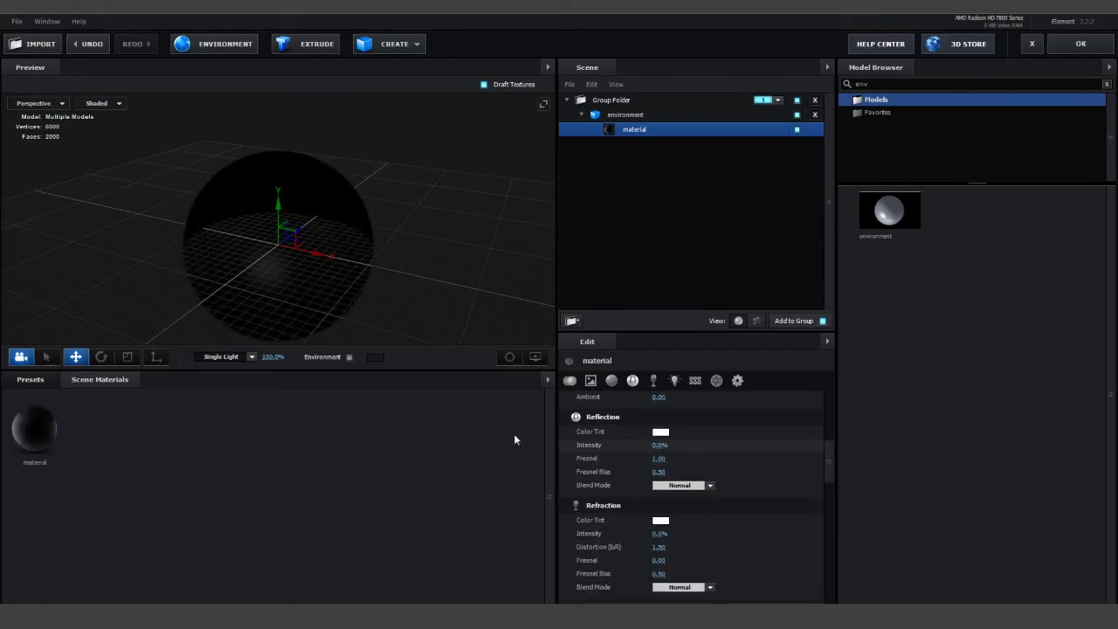
{"action": "left_click", "coordinate": [1090, 48]}
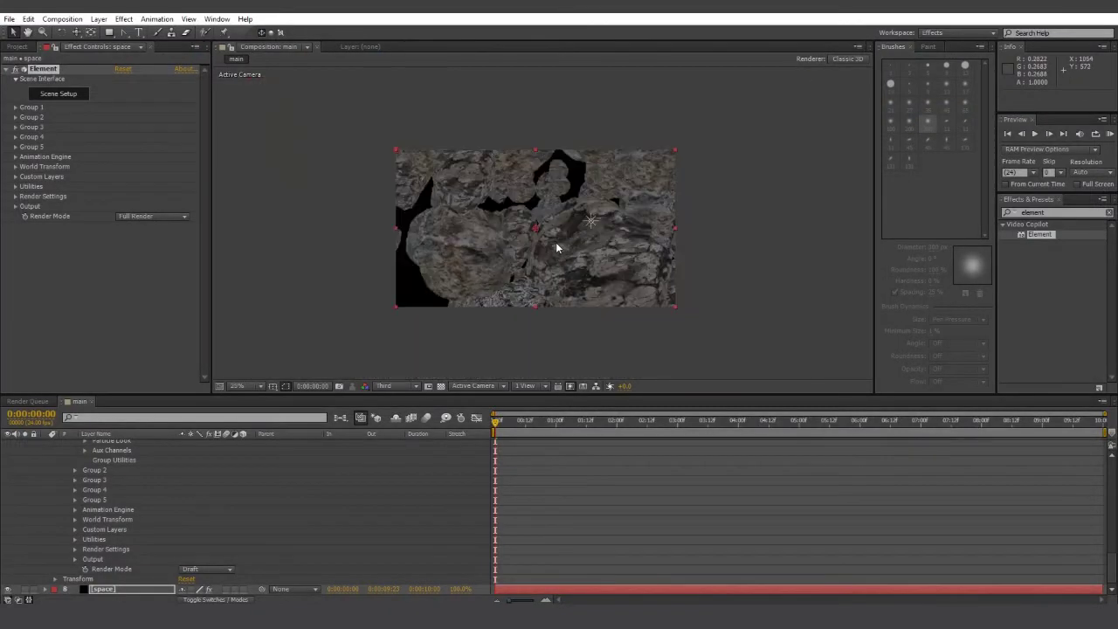
Create a new composition, Comp 1, with a width of 8000 px and a height of 4000 px.
{"action": "left_click", "coordinate": [17, 47]}
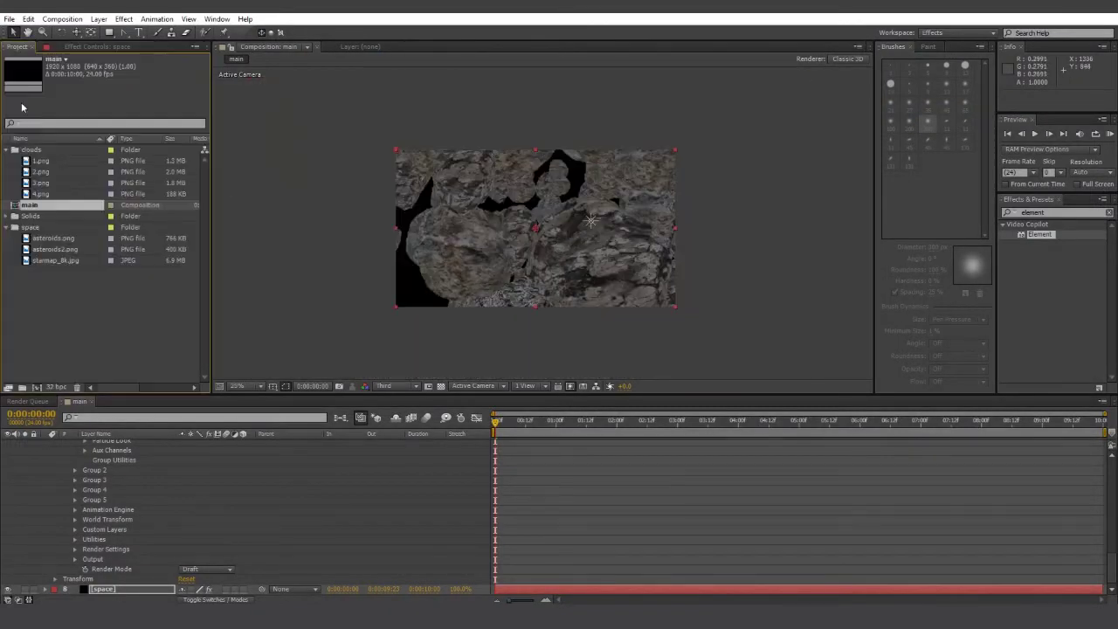
{"action": "left_click", "coordinate": [36, 386]}
{"action": "key", "text": "Tab"}
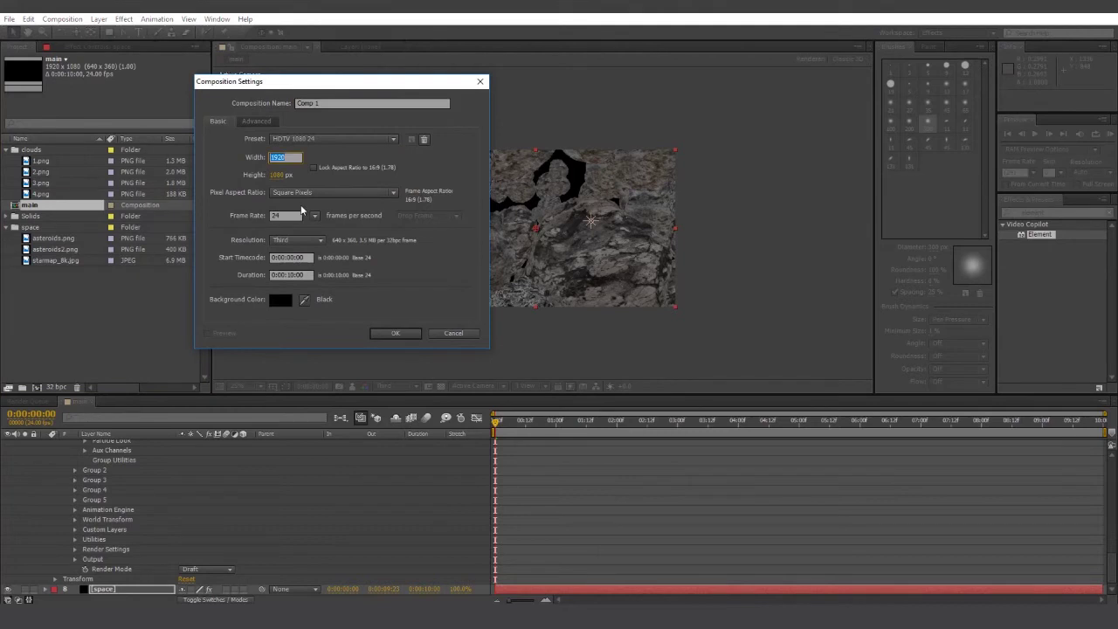
{"action": "type", "text": "8000"}
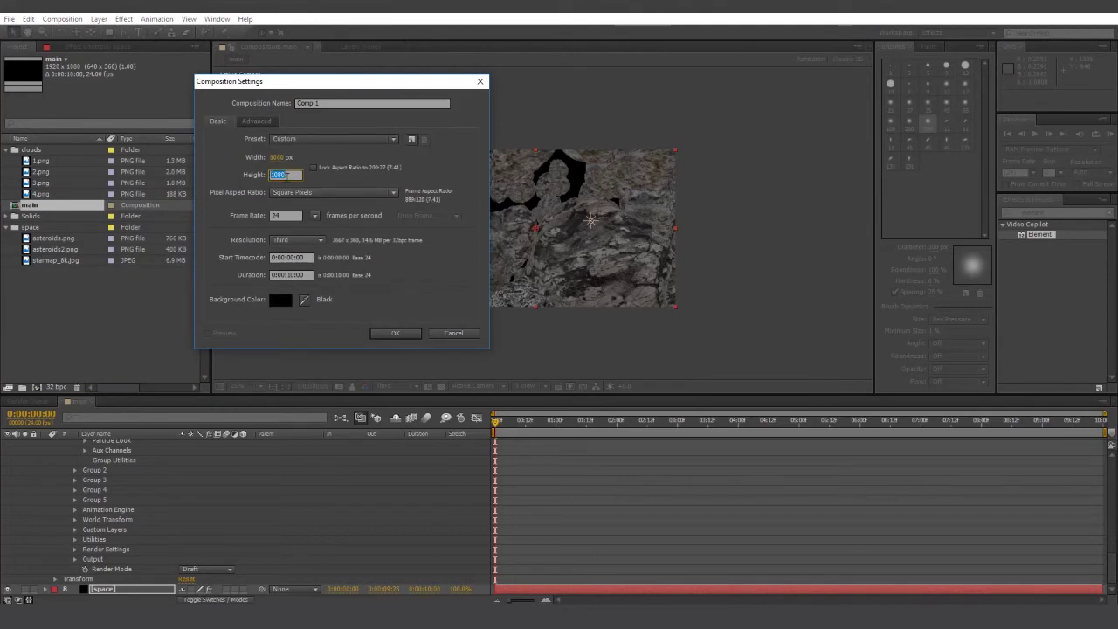
{"action": "type", "text": "4000"}
{"action": "left_click", "coordinate": [396, 333]}
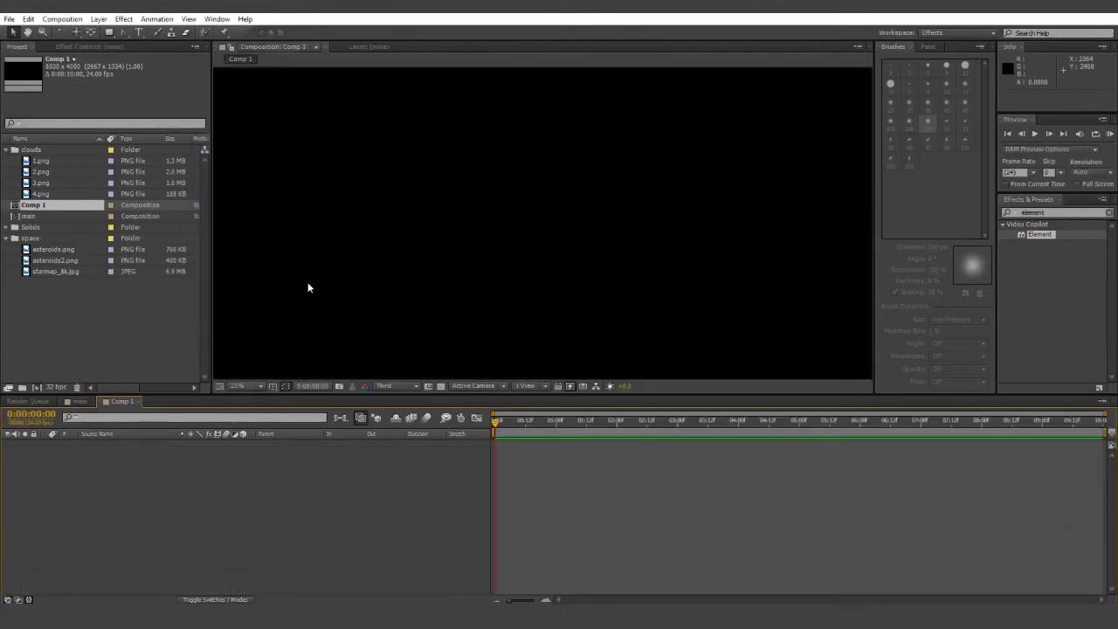
Place starmap_8k.jpg in Comp 1, fit it to the composition size and inspect the star image.
{"action": "left_click_drag", "start_coordinate": [48, 272], "coordinate": [114, 455]}
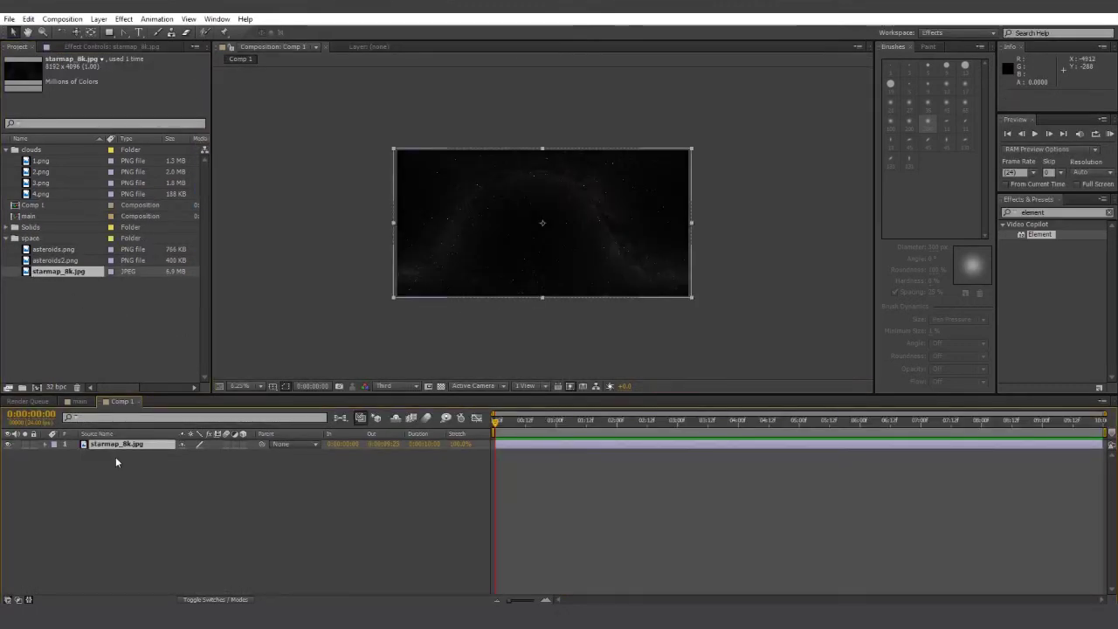
{"action": "right_click", "coordinate": [514, 287]}
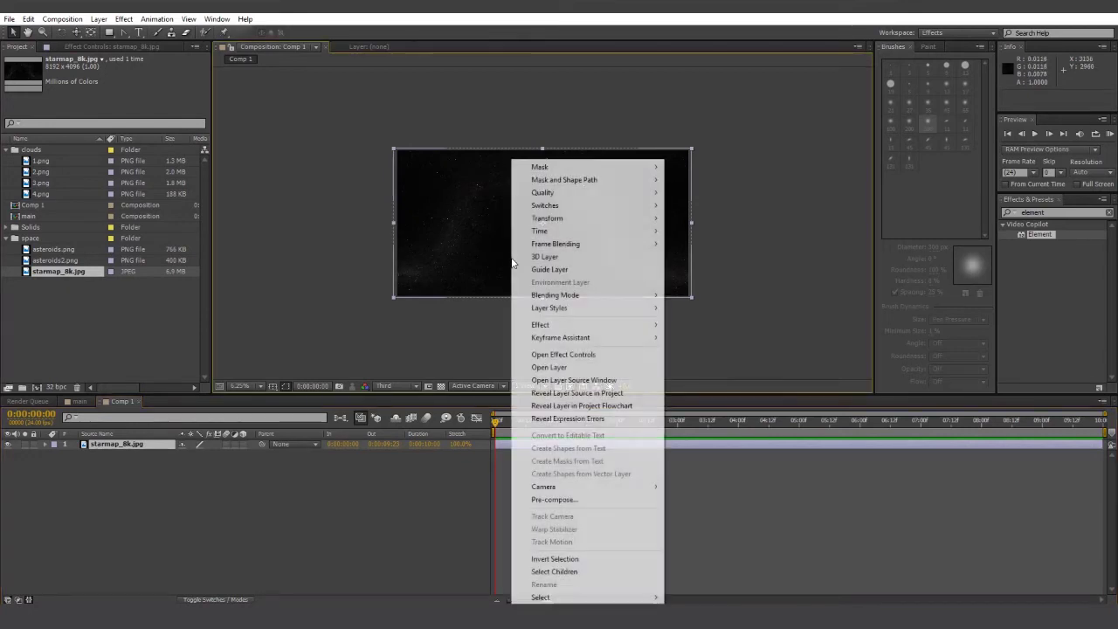
{"action": "mouse_move", "coordinate": [592, 219]}
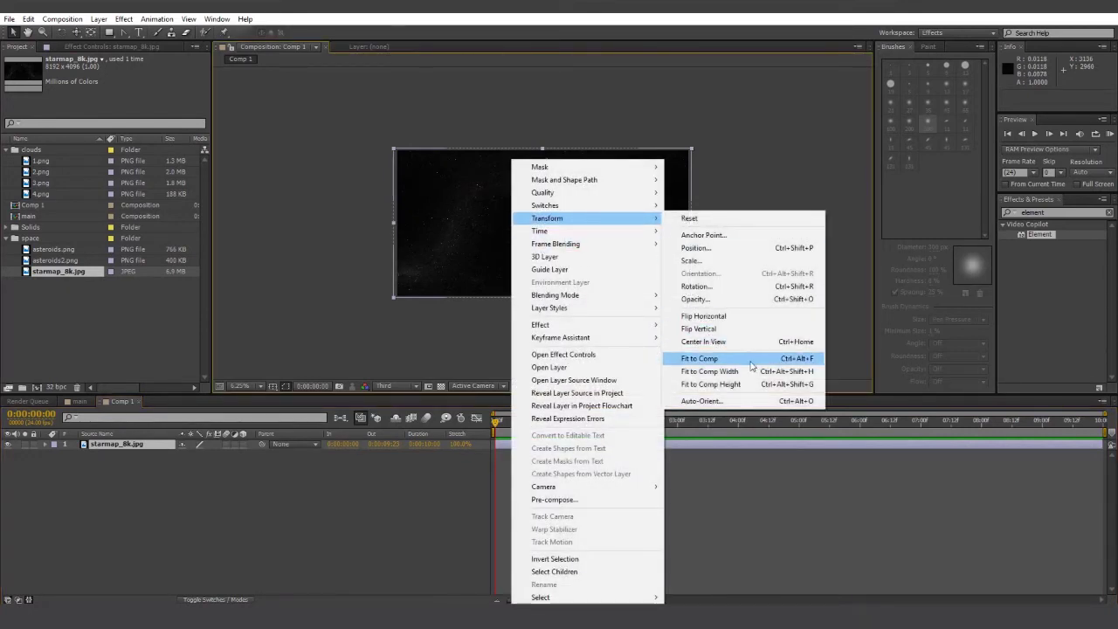
{"action": "left_click", "coordinate": [699, 358]}
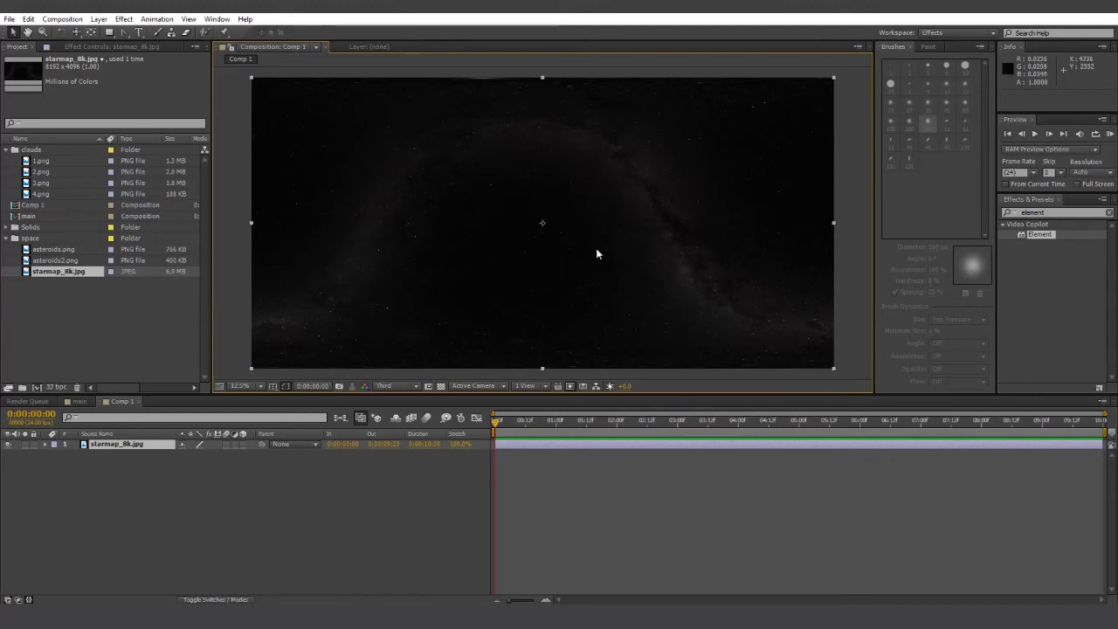
{"action": "scroll", "coordinate": [596, 248], "scroll_direction": "down", "scroll_amount": 1}
{"action": "scroll", "coordinate": [555, 248], "scroll_direction": "up", "scroll_amount": 2}
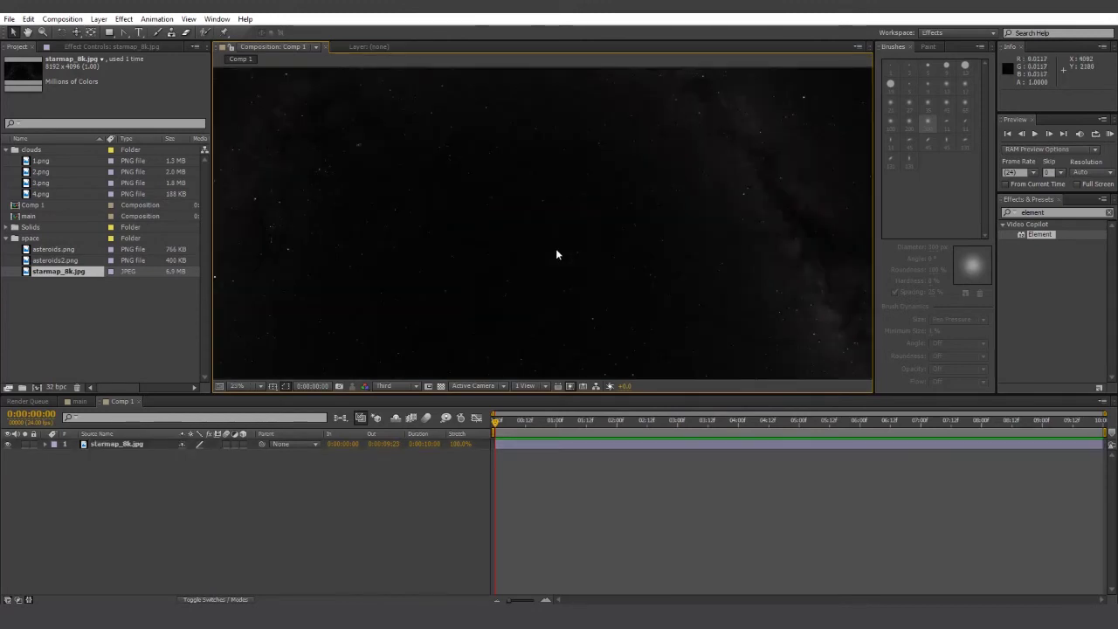
{"action": "scroll", "coordinate": [555, 248], "scroll_direction": "down", "scroll_amount": 1}
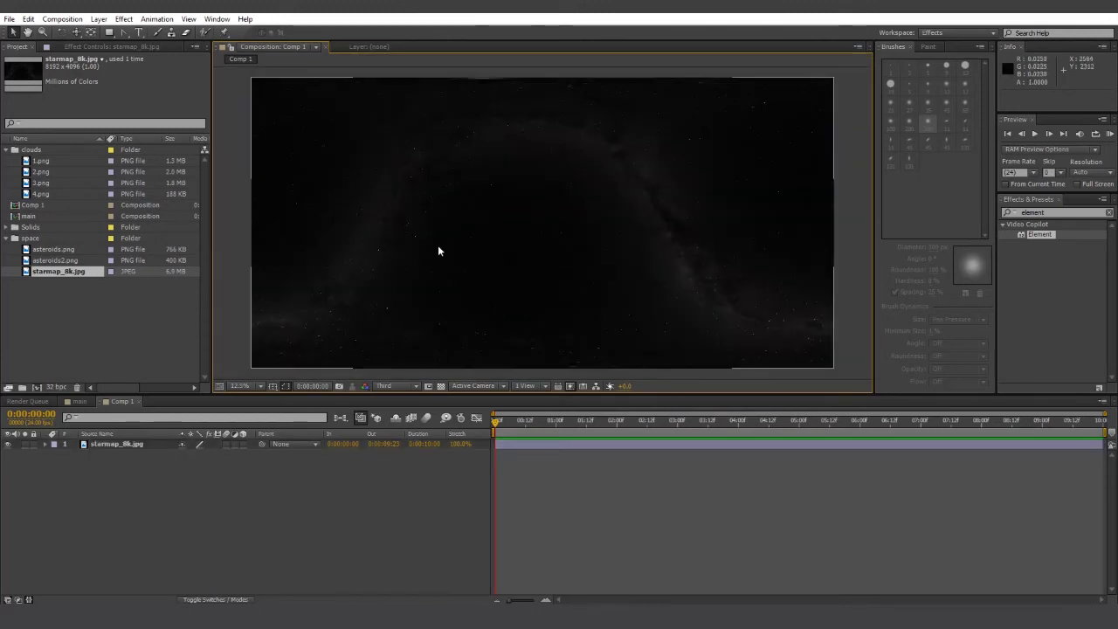
Return to the main composition and expand the space layer's Custom Texture Maps settings in the Element effect.
{"action": "left_click", "coordinate": [79, 401]}
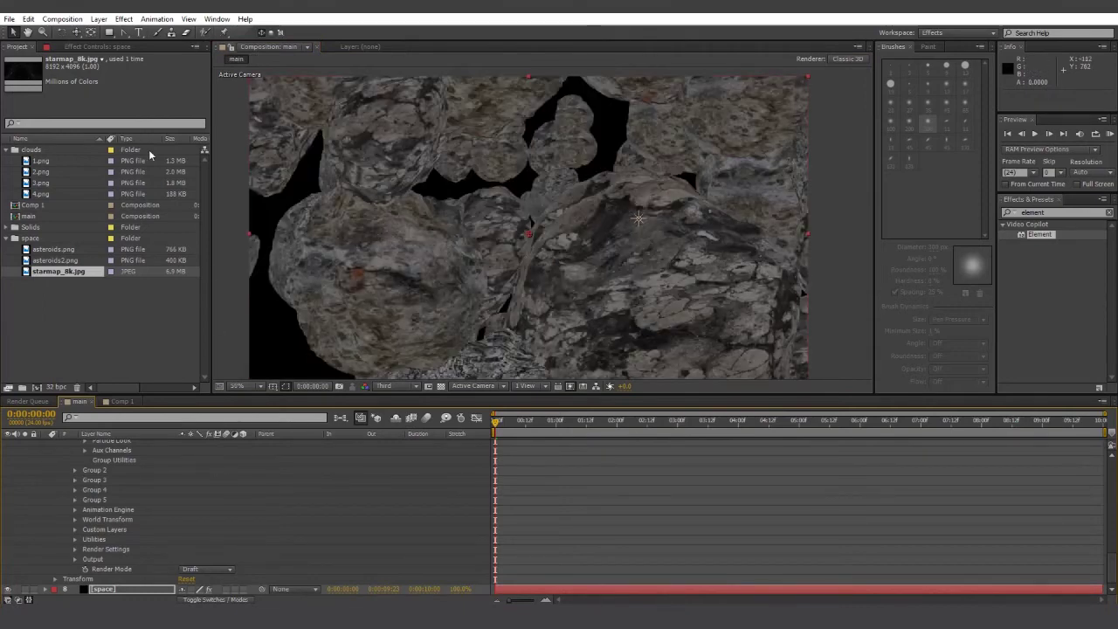
{"action": "left_click", "coordinate": [98, 46]}
{"action": "scroll", "coordinate": [523, 222], "scroll_direction": "down", "scroll_amount": 1}
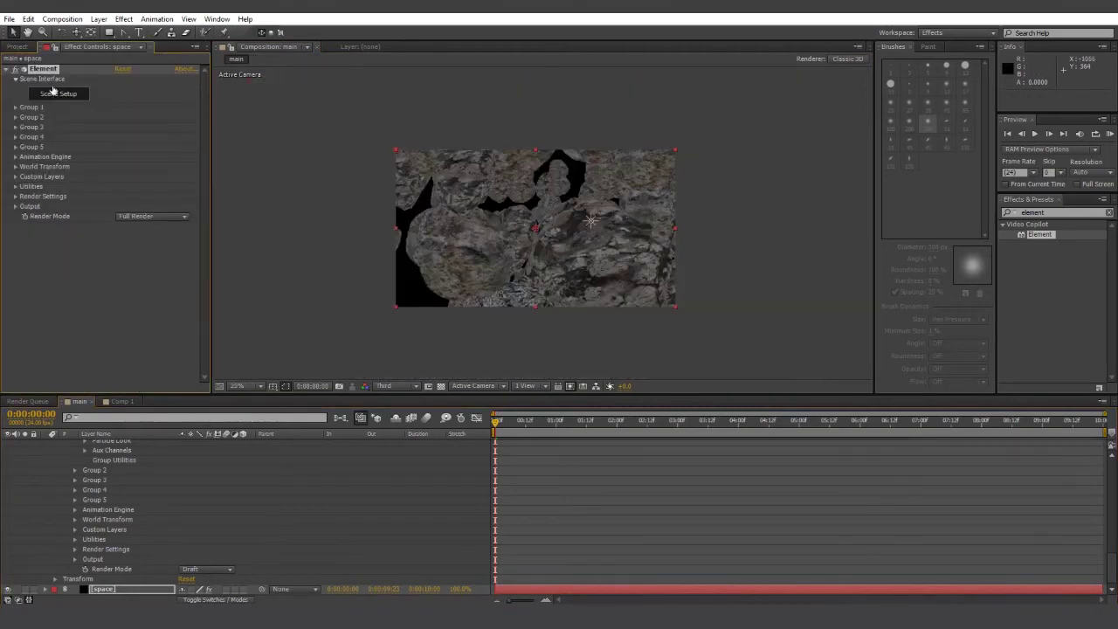
{"action": "left_click", "coordinate": [74, 100]}
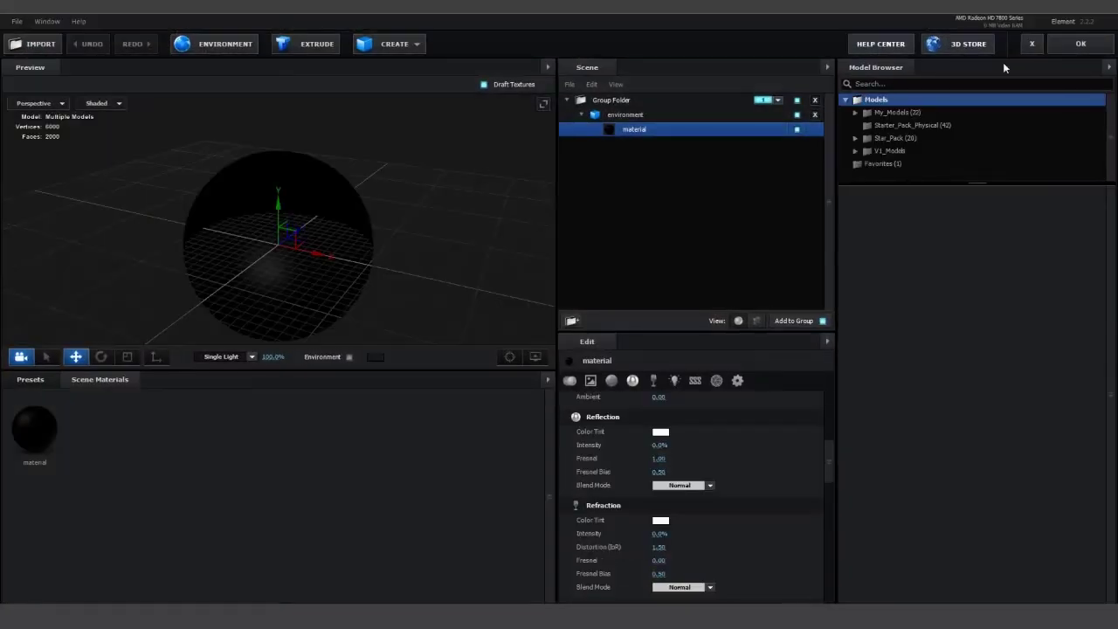
{"action": "left_click", "coordinate": [1083, 43]}
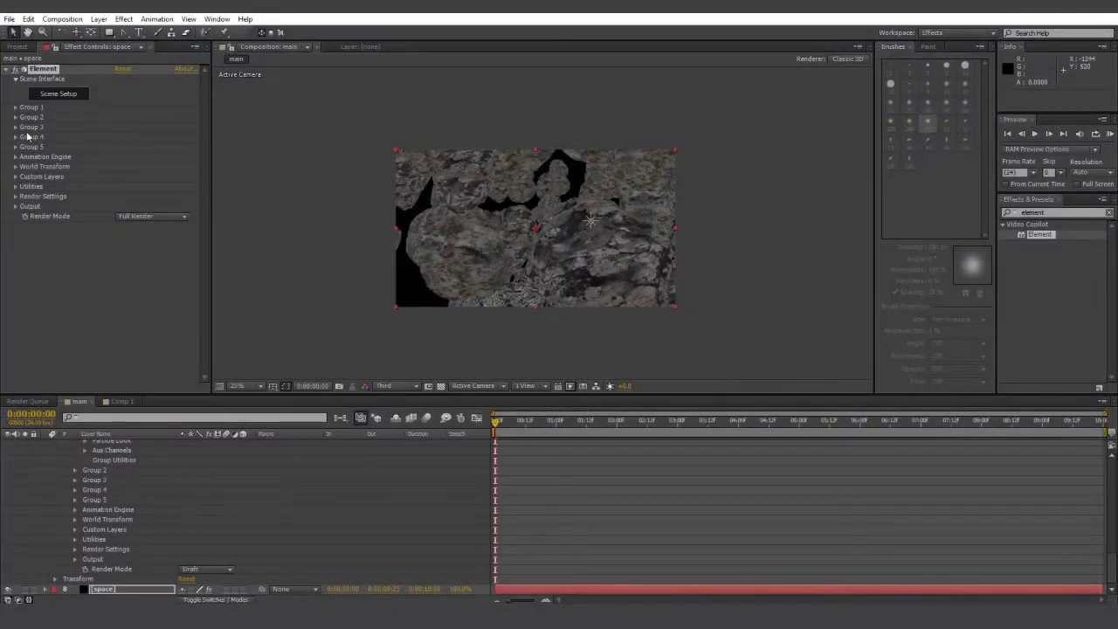
{"action": "left_click", "coordinate": [14, 178]}
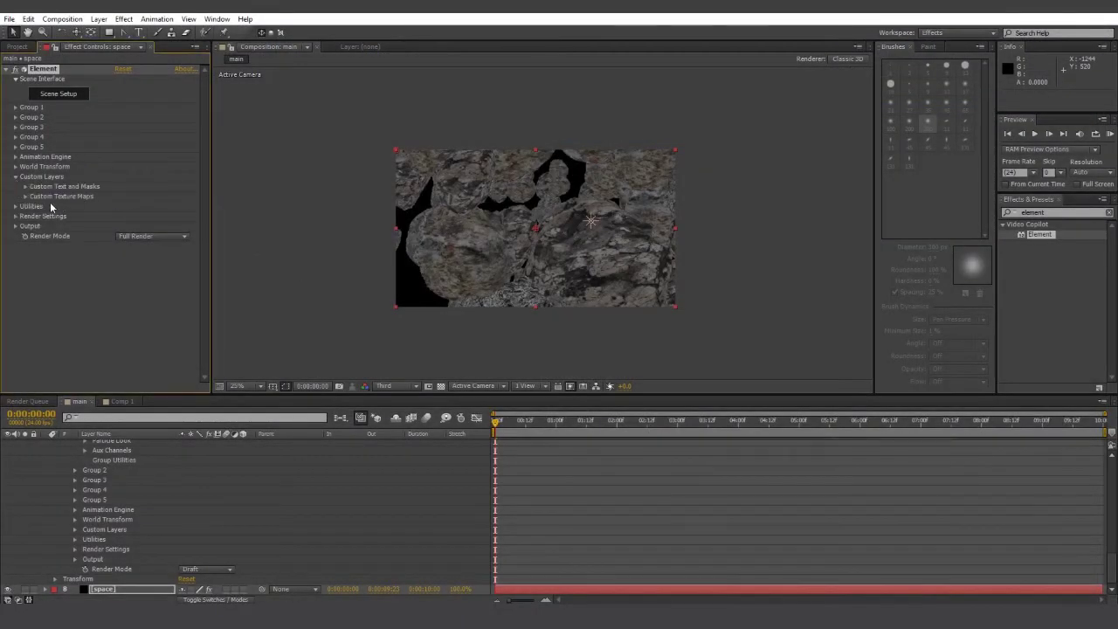
{"action": "left_click", "coordinate": [25, 197]}
Rename Comp 1 in the project as space.
{"action": "left_click", "coordinate": [27, 48]}
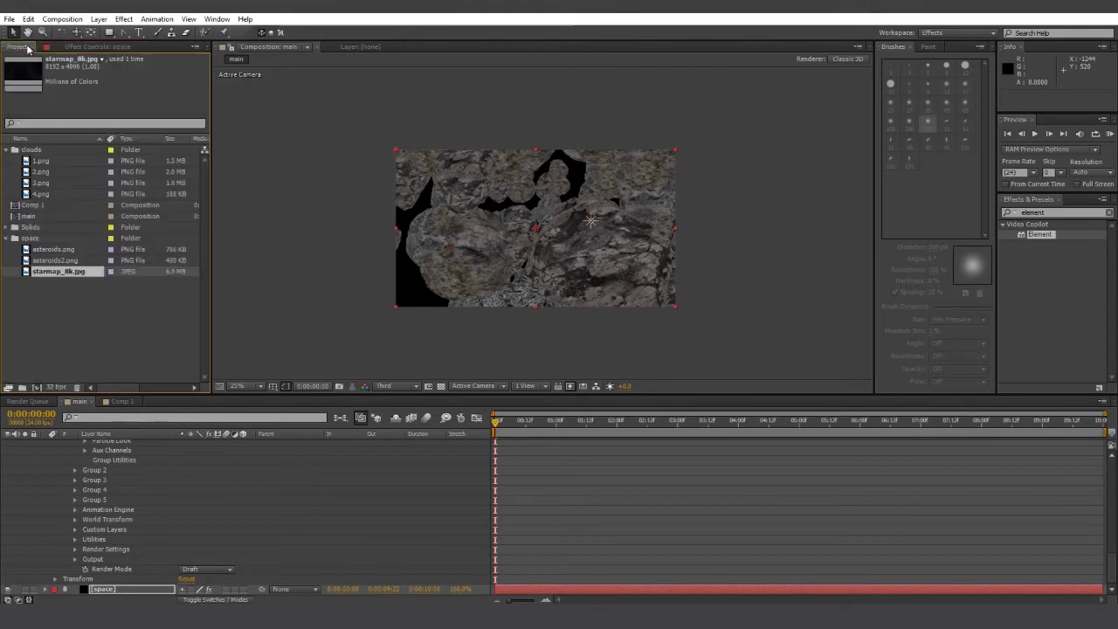
{"action": "right_click", "coordinate": [50, 207]}
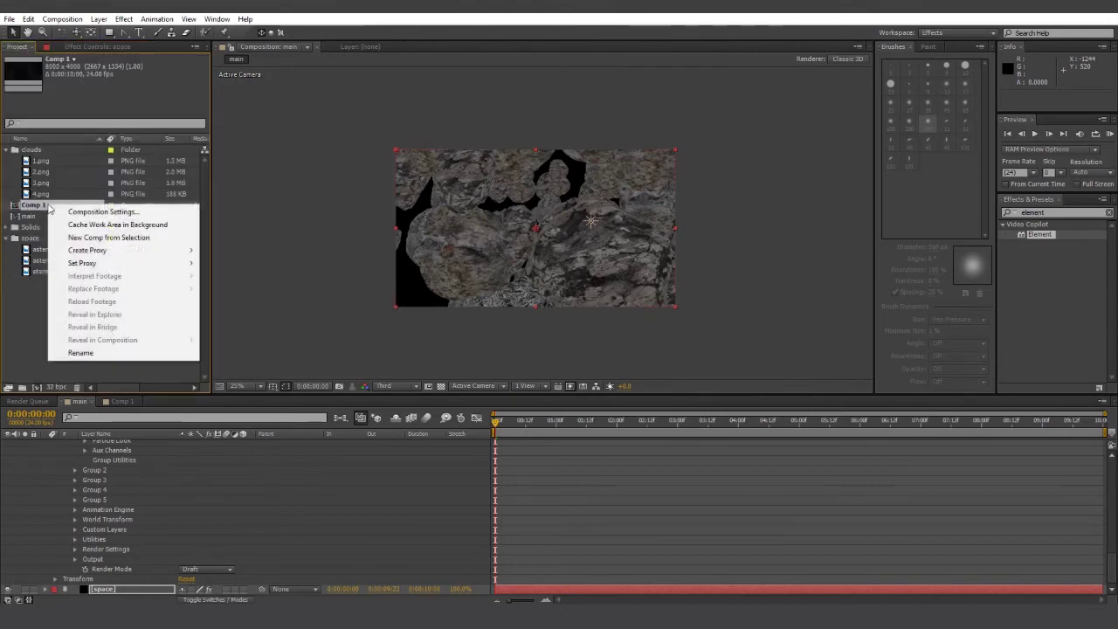
{"action": "left_click", "coordinate": [149, 352]}
{"action": "type", "text": "space"}
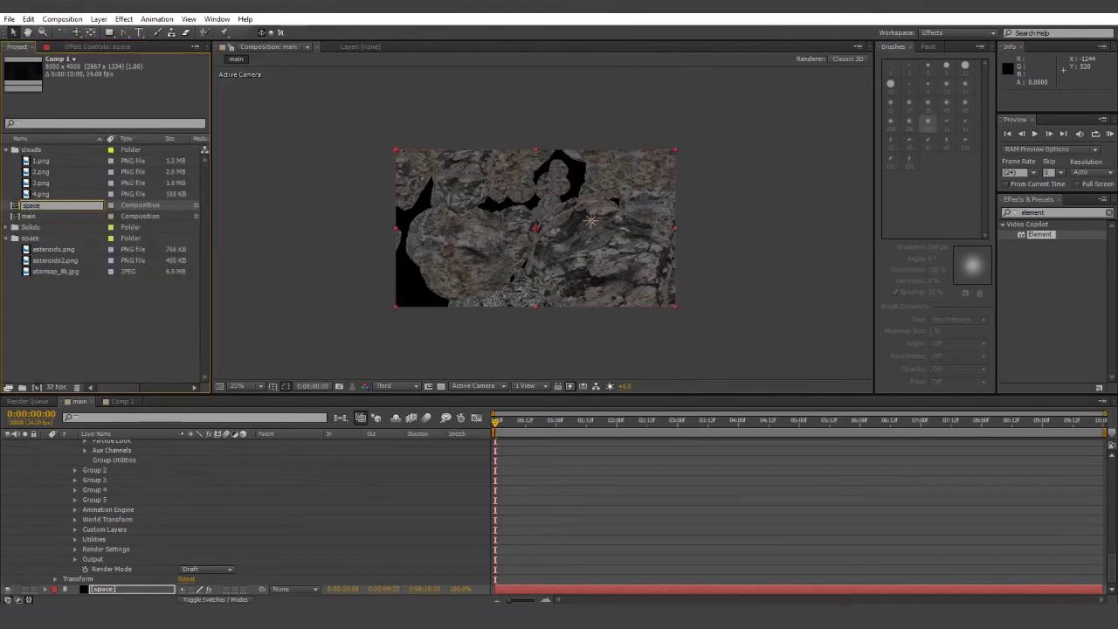
{"action": "key", "text": "Return"}
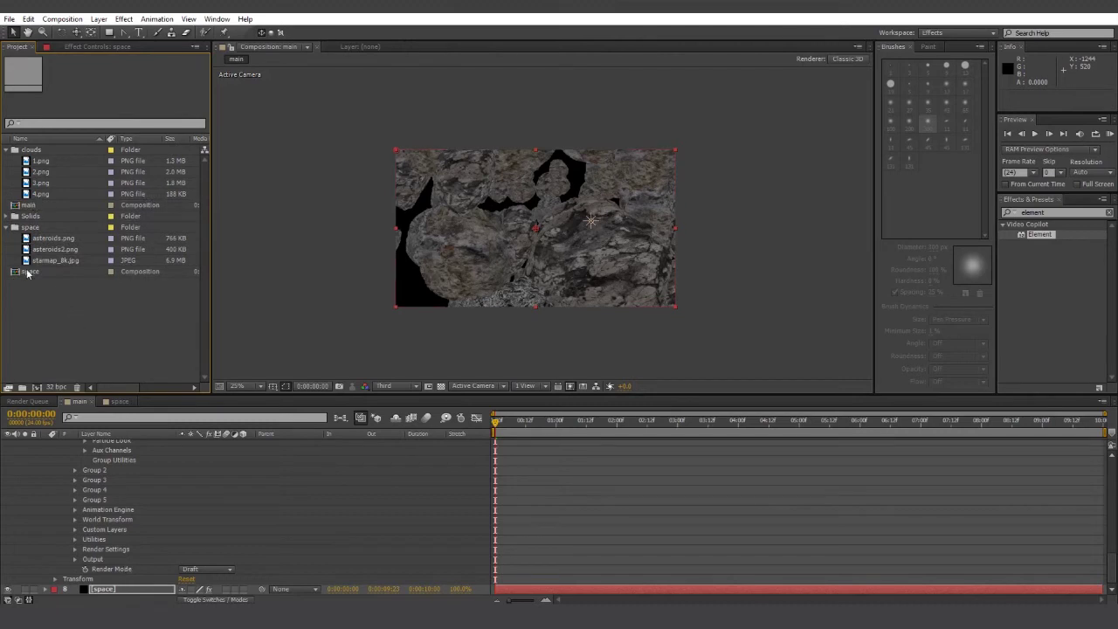
Add the space composition beneath the Element space layer in main and assign it as Layer 1 in that effect's Custom Texture Maps.
{"action": "left_click_drag", "start_coordinate": [27, 274], "coordinate": [164, 594]}
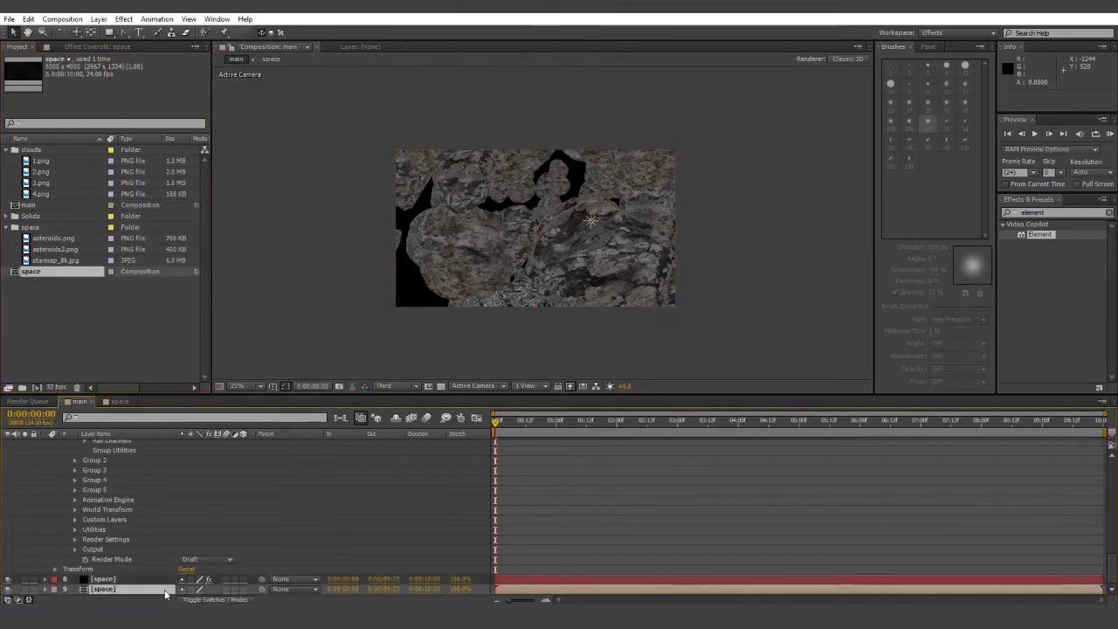
{"action": "left_click", "coordinate": [112, 582]}
{"action": "left_click", "coordinate": [98, 46]}
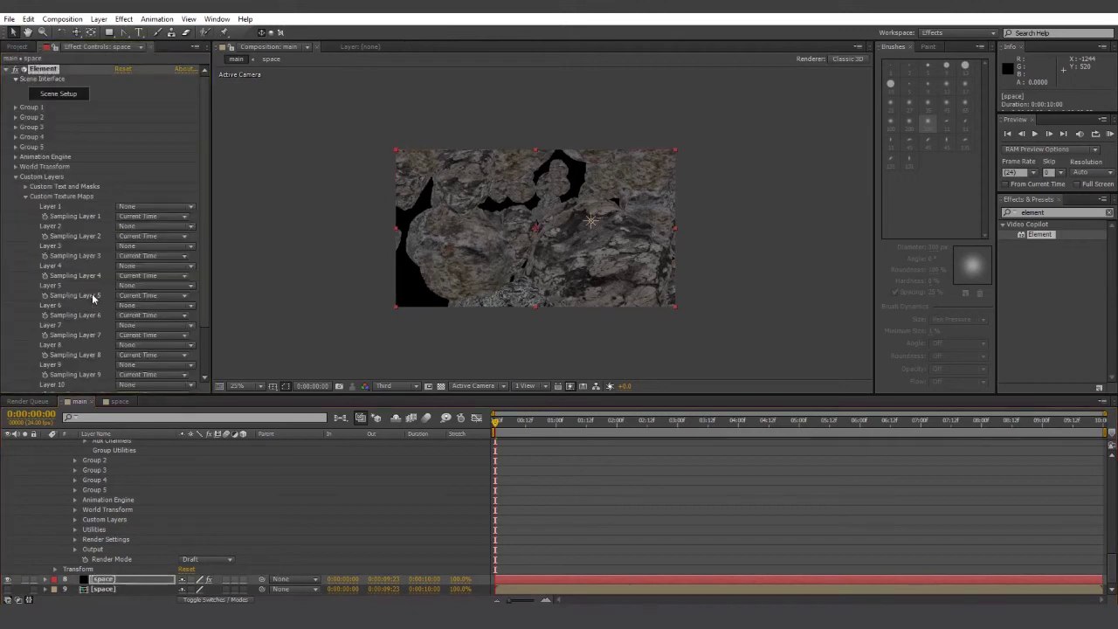
{"action": "left_click", "coordinate": [148, 208]}
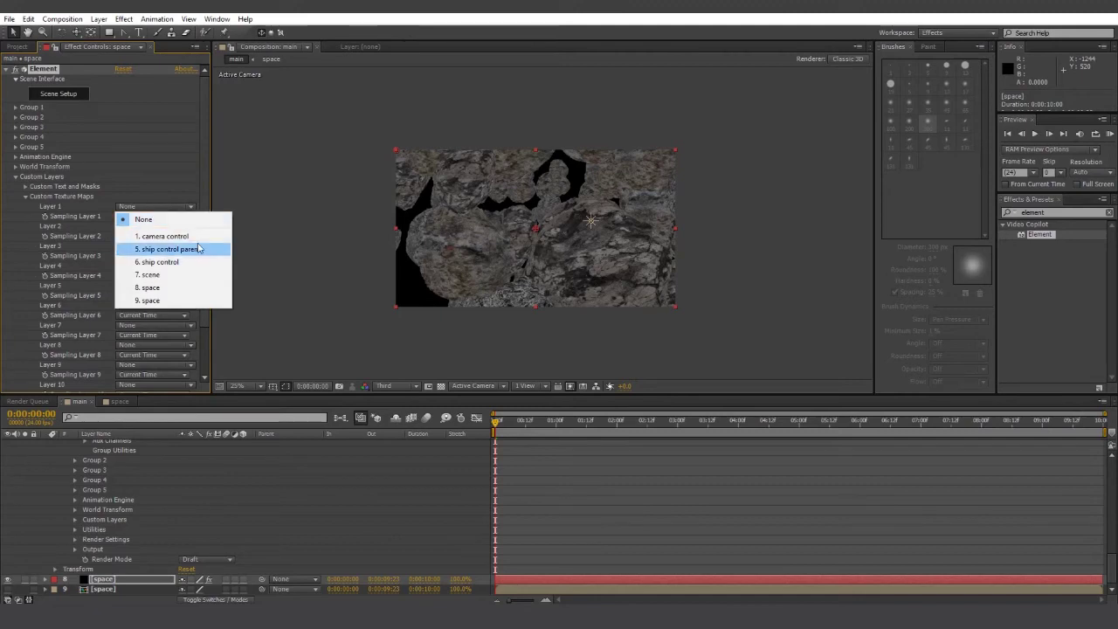
{"action": "left_click", "coordinate": [168, 301]}
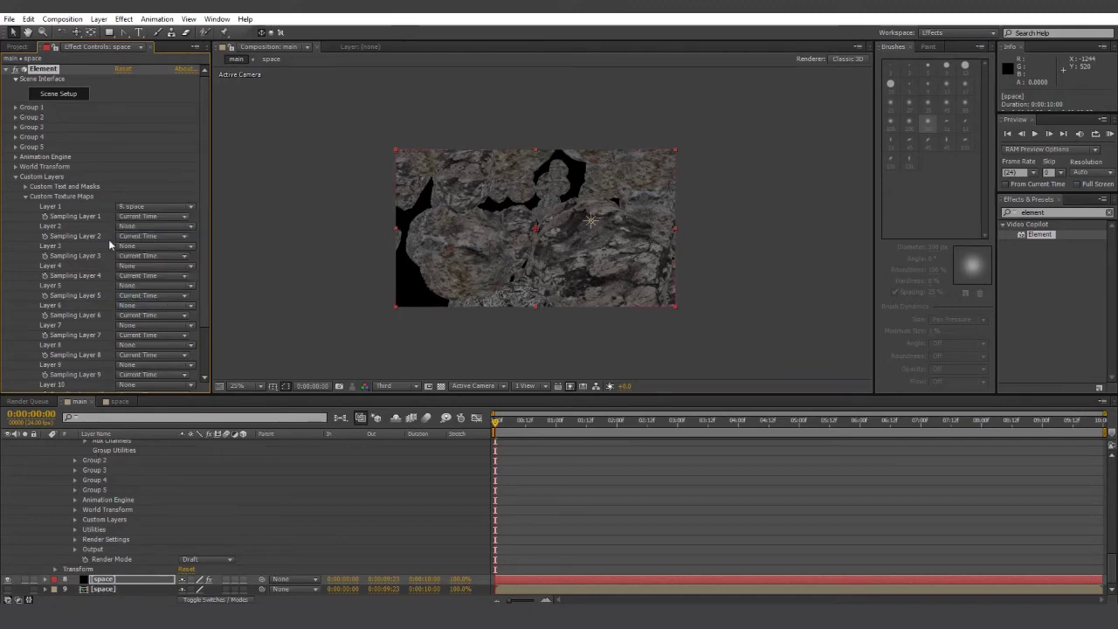
In the Element scene setup, assign Custom Layer 1 [space] as the environment material's Illumination texture.
{"action": "left_click", "coordinate": [82, 96]}
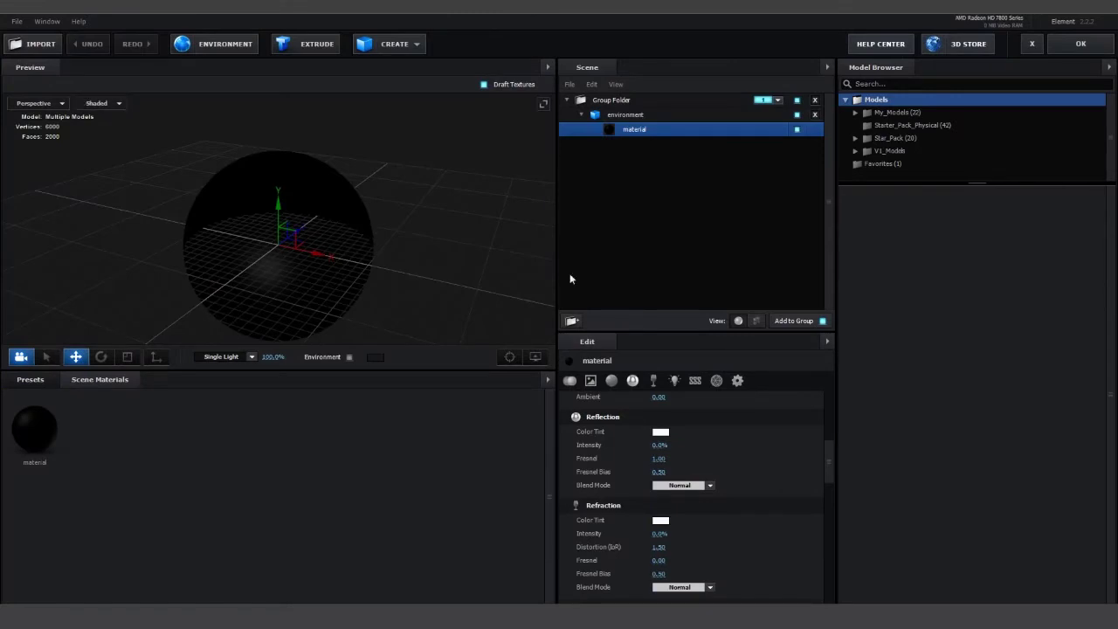
{"action": "scroll", "coordinate": [734, 426], "scroll_direction": "up", "scroll_amount": 6}
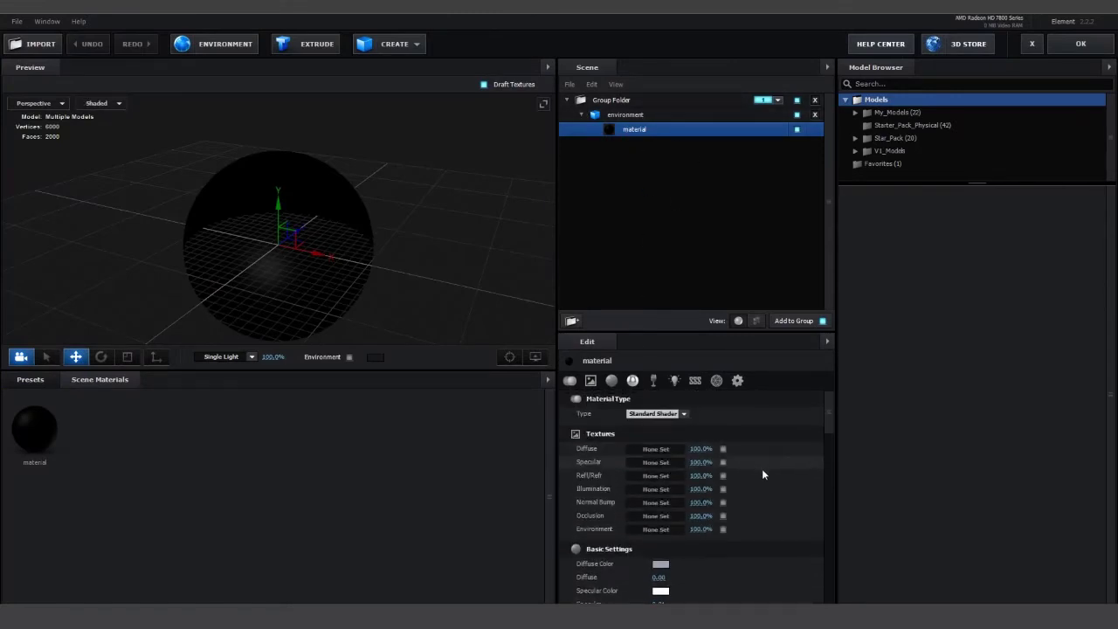
{"action": "left_click", "coordinate": [653, 489]}
{"action": "left_click", "coordinate": [649, 395]}
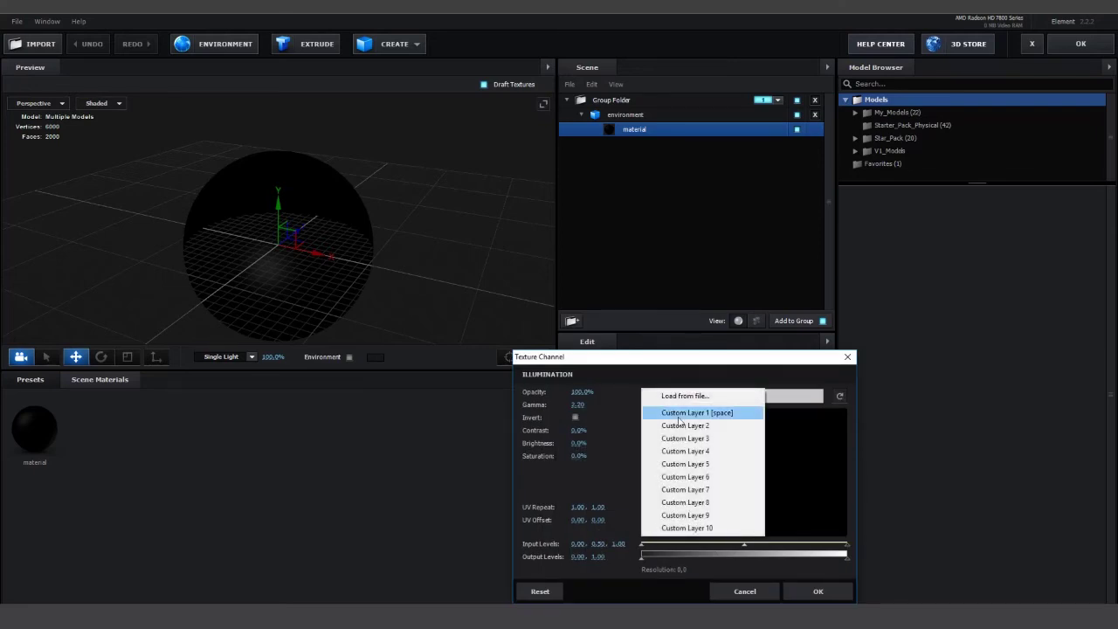
{"action": "left_click", "coordinate": [690, 412]}
{"action": "left_click", "coordinate": [818, 591]}
Set the material's Illumination Intensity to 100%, inspect the star texture around the sphere and select the environment model.
{"action": "scroll", "coordinate": [373, 280], "scroll_direction": "up", "scroll_amount": 5}
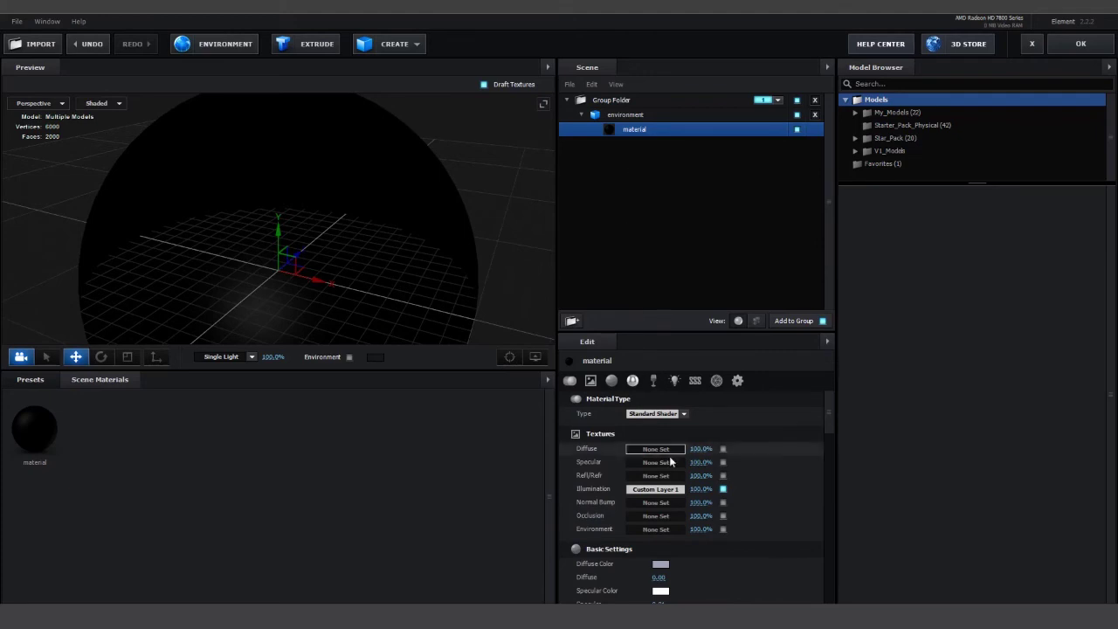
{"action": "scroll", "coordinate": [755, 502], "scroll_direction": "down", "scroll_amount": 6}
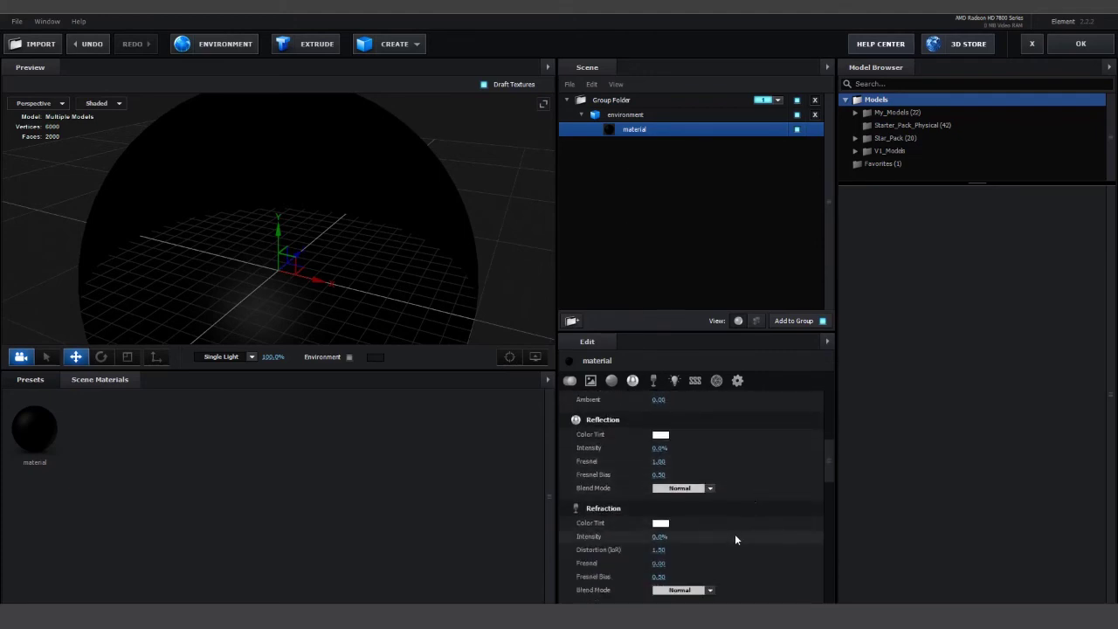
{"action": "scroll", "coordinate": [704, 481], "scroll_direction": "down", "scroll_amount": 4}
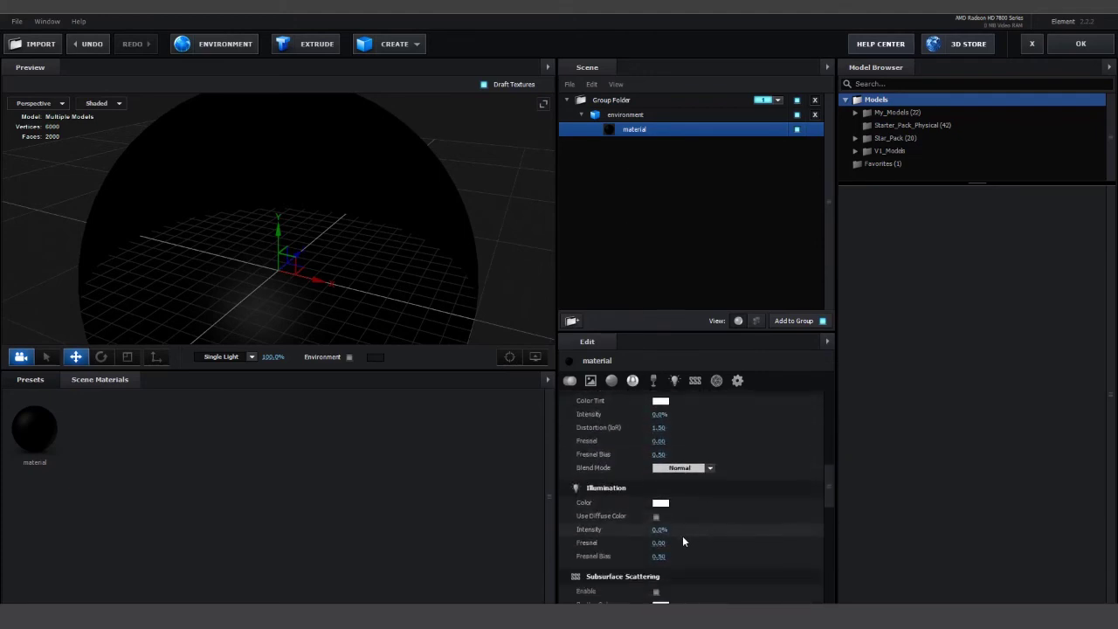
{"action": "type", "text": "100"}
{"action": "key", "text": "Return"}
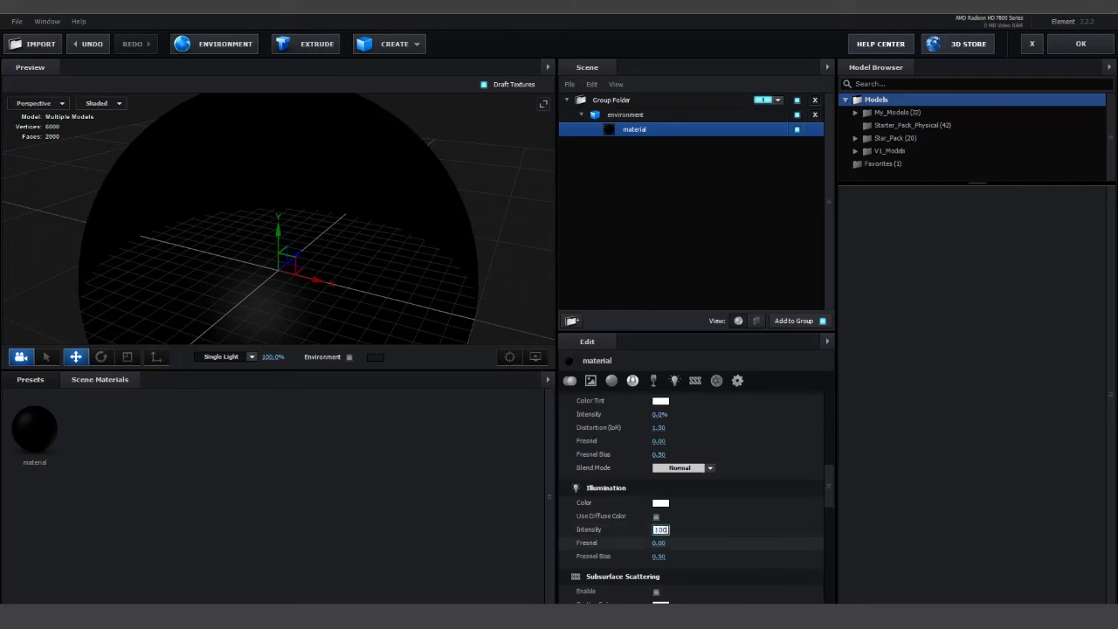
{"action": "left_click_drag", "start_coordinate": [489, 297], "coordinate": [320, 192]}
{"action": "left_click", "coordinate": [633, 115]}
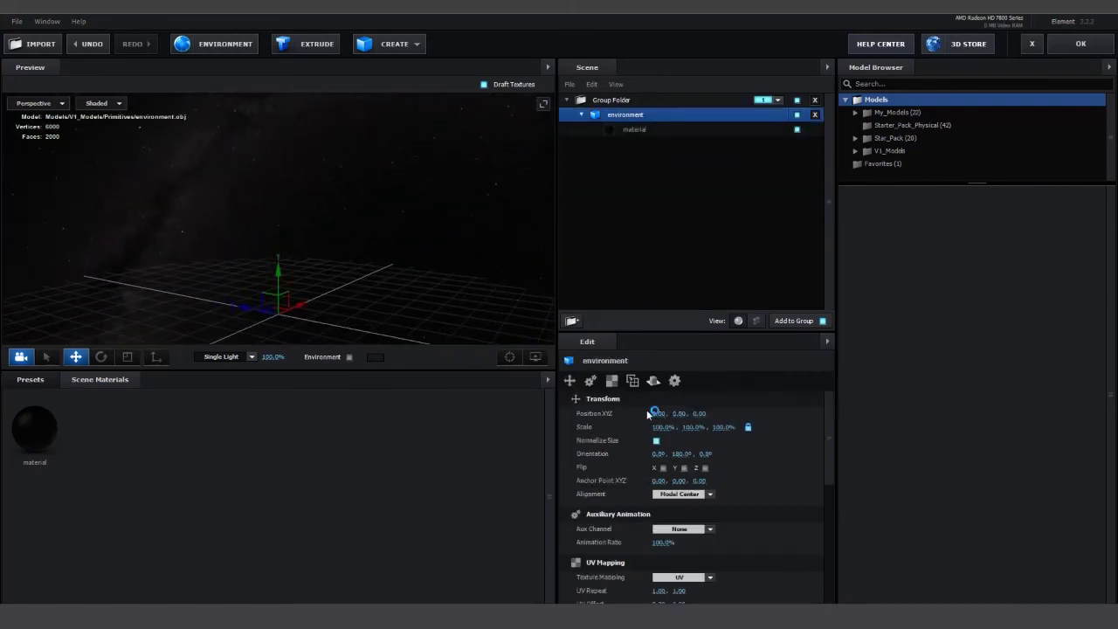
{"action": "scroll", "coordinate": [766, 492], "scroll_direction": "down", "scroll_amount": 2}
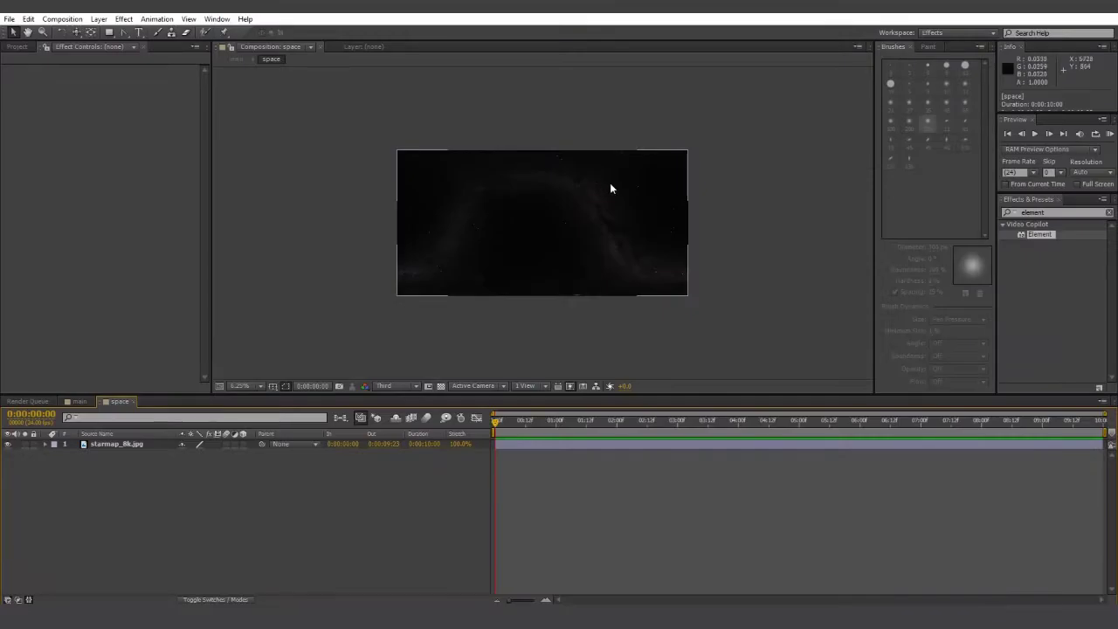
Add an adjustment layer above starmap_8k.jpg in the space composition.
{"action": "key", "text": "period"}
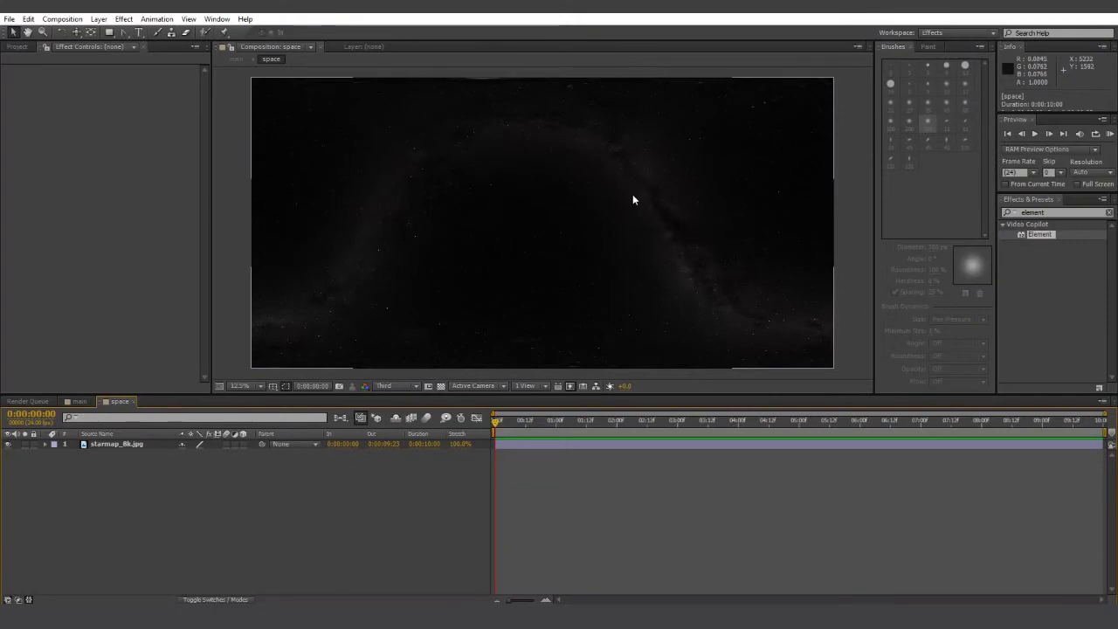
{"action": "left_click", "coordinate": [98, 18]}
{"action": "mouse_move", "coordinate": [115, 32]}
{"action": "left_click", "coordinate": [325, 110]}
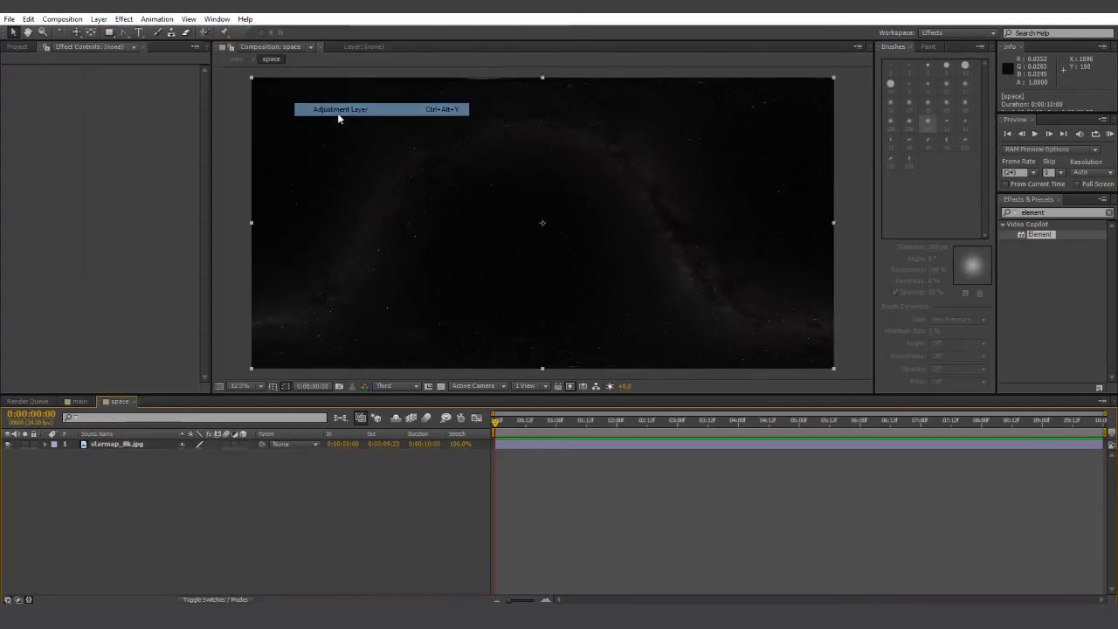
Apply Brightness & Contrast to the adjustment layer and raise its Brightness.
{"action": "left_click", "coordinate": [1052, 212]}
{"action": "type", "text": "bright"}
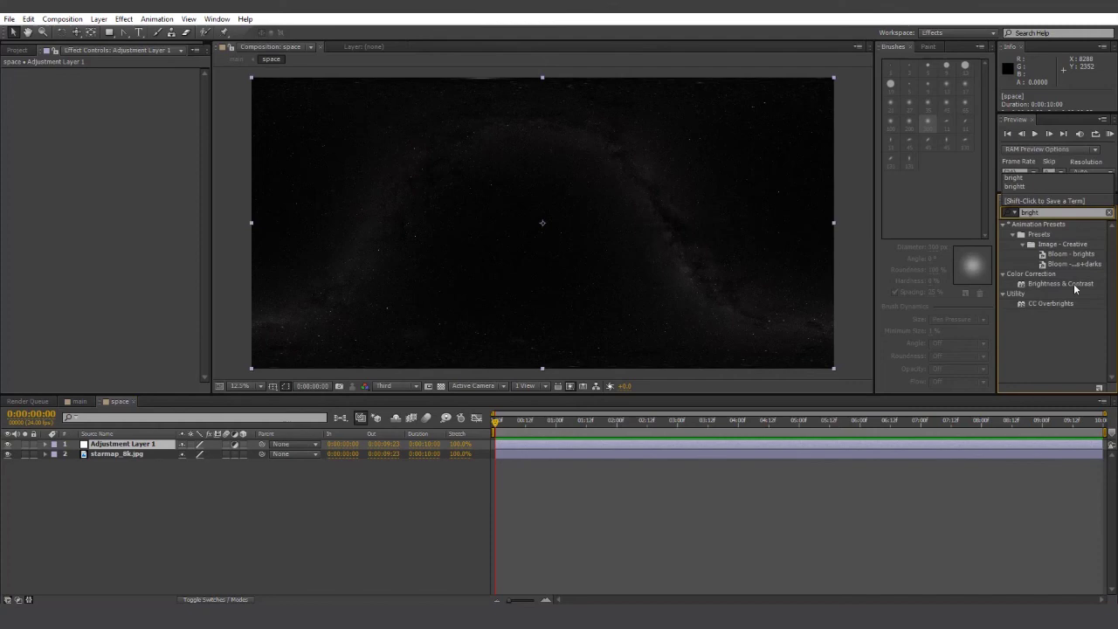
{"action": "left_click_drag", "start_coordinate": [1075, 289], "coordinate": [122, 444]}
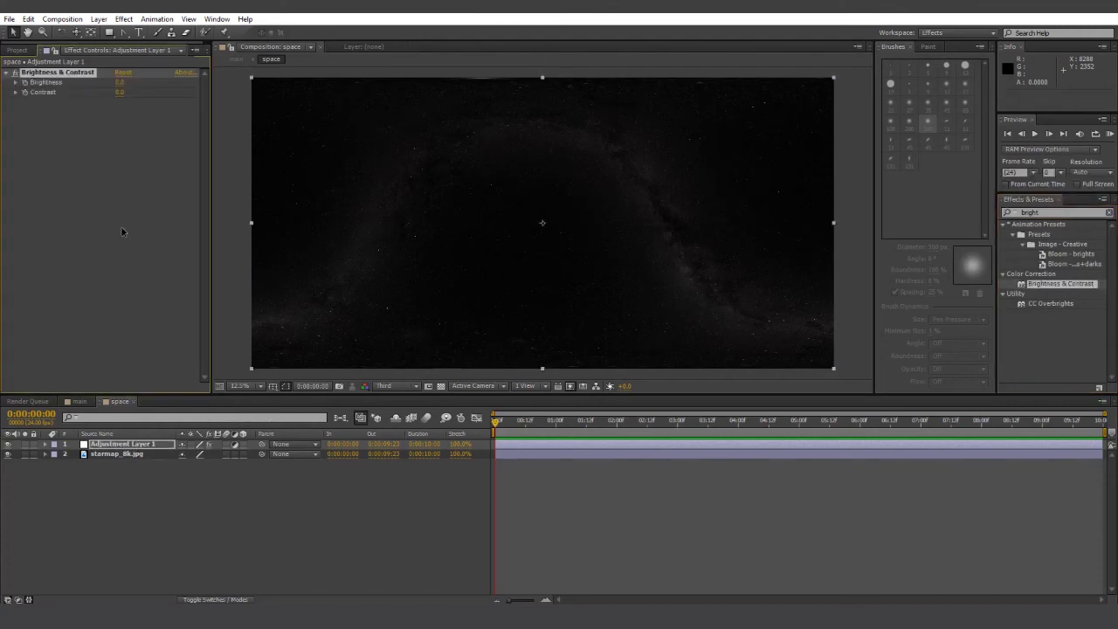
{"action": "left_click_drag", "start_coordinate": [119, 82], "coordinate": [152, 82]}
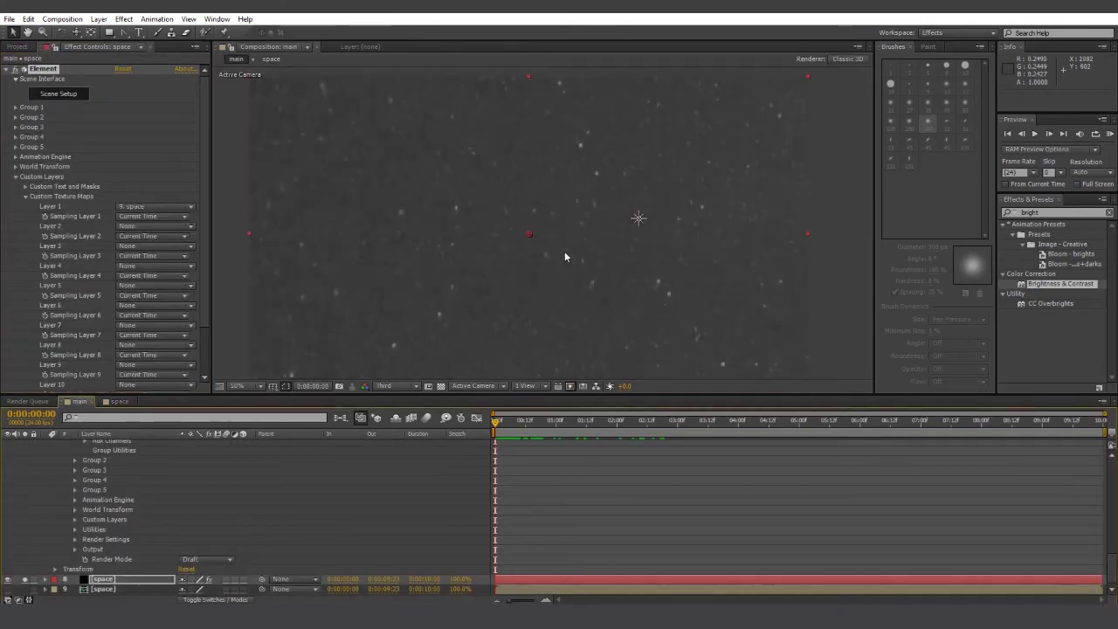
Preview the opening frames of the main composition to check the star background under the camera move.
{"action": "left_click_drag", "start_coordinate": [504, 422], "coordinate": [466, 425]}
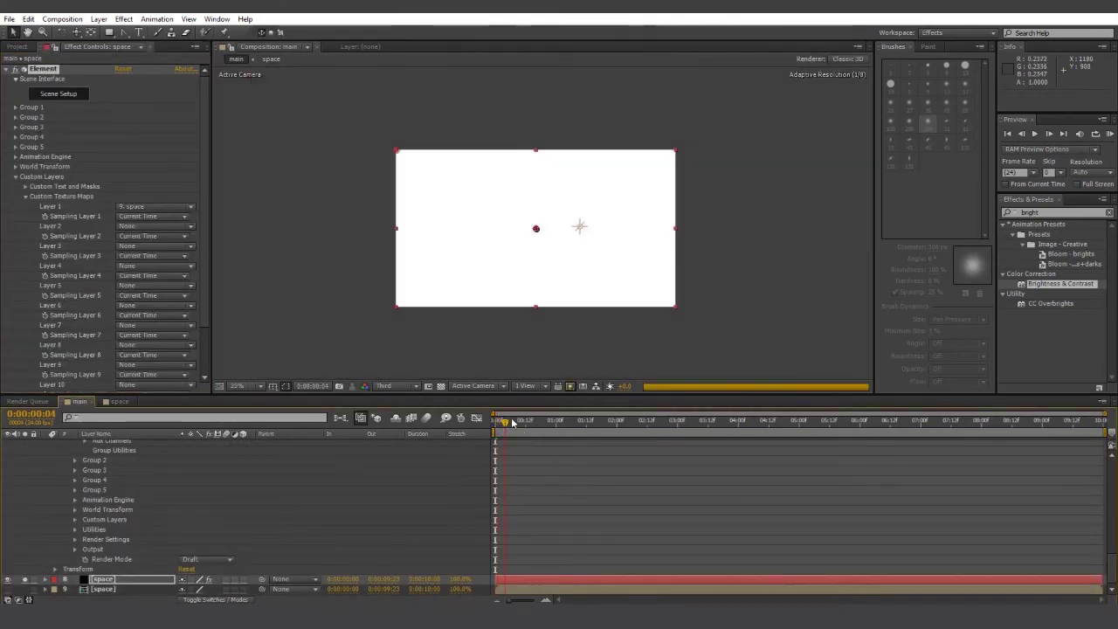
{"action": "key", "text": "space"}
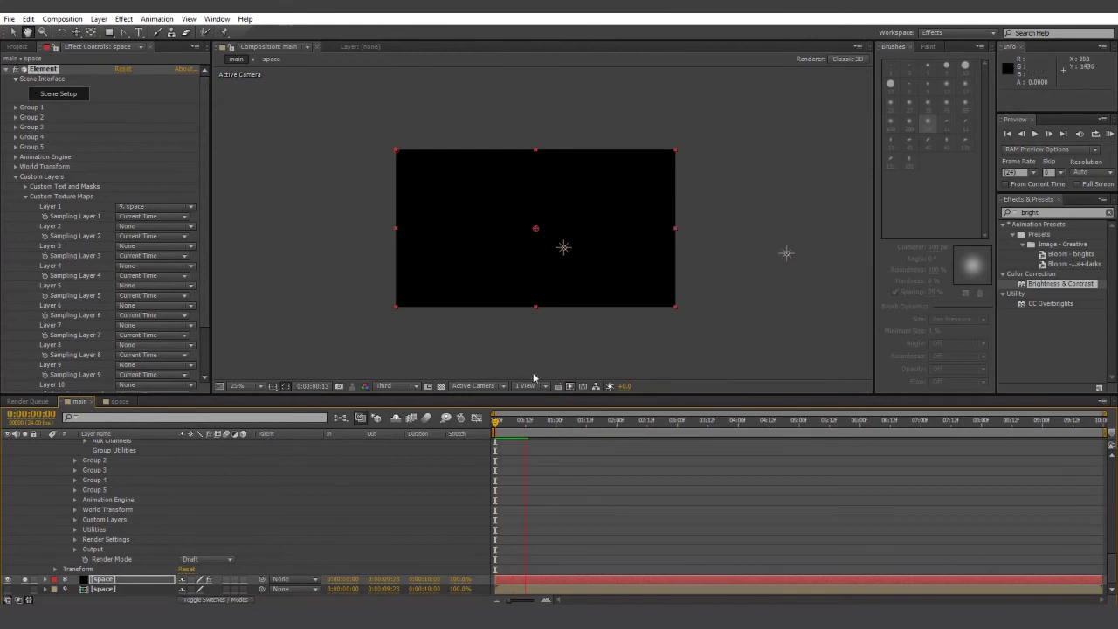
{"action": "key", "text": "space"}
{"action": "left_click_drag", "start_coordinate": [512, 423], "coordinate": [478, 424]}
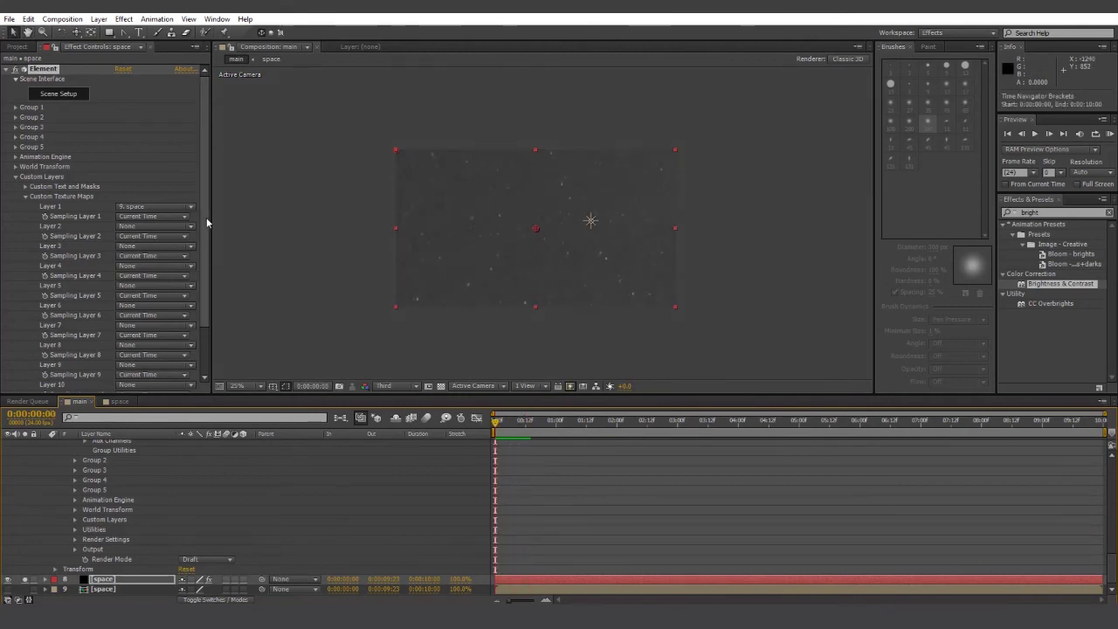
Increase the World Scale in the space layer's Element World Transform settings.
{"action": "left_click_drag", "start_coordinate": [207, 218], "coordinate": [205, 287]}
{"action": "left_click", "coordinate": [15, 121]}
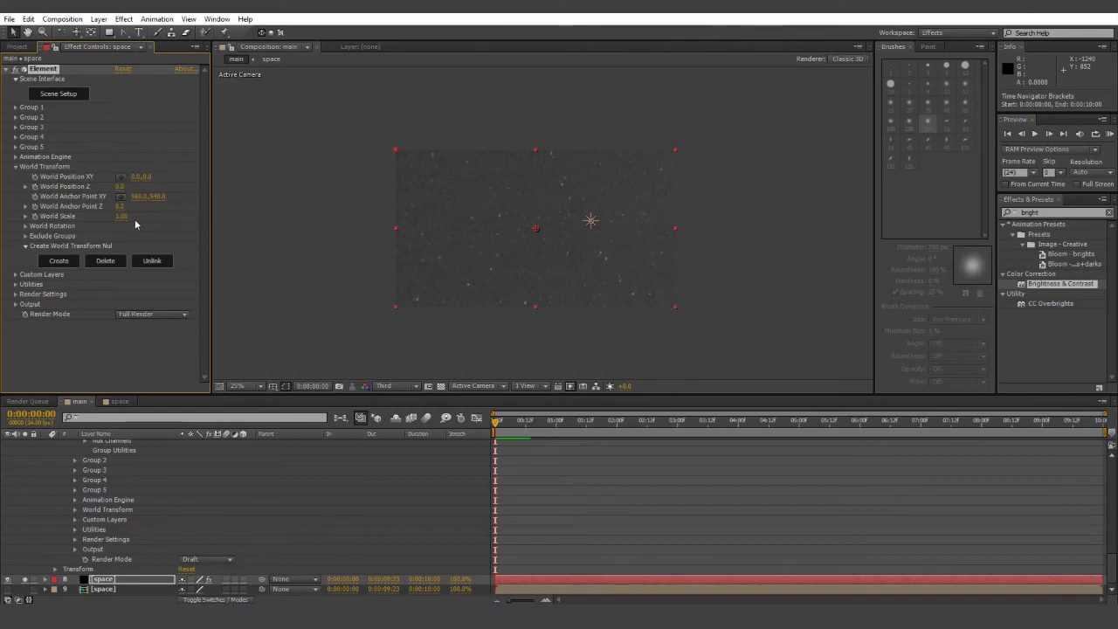
{"action": "key", "text": "Return"}
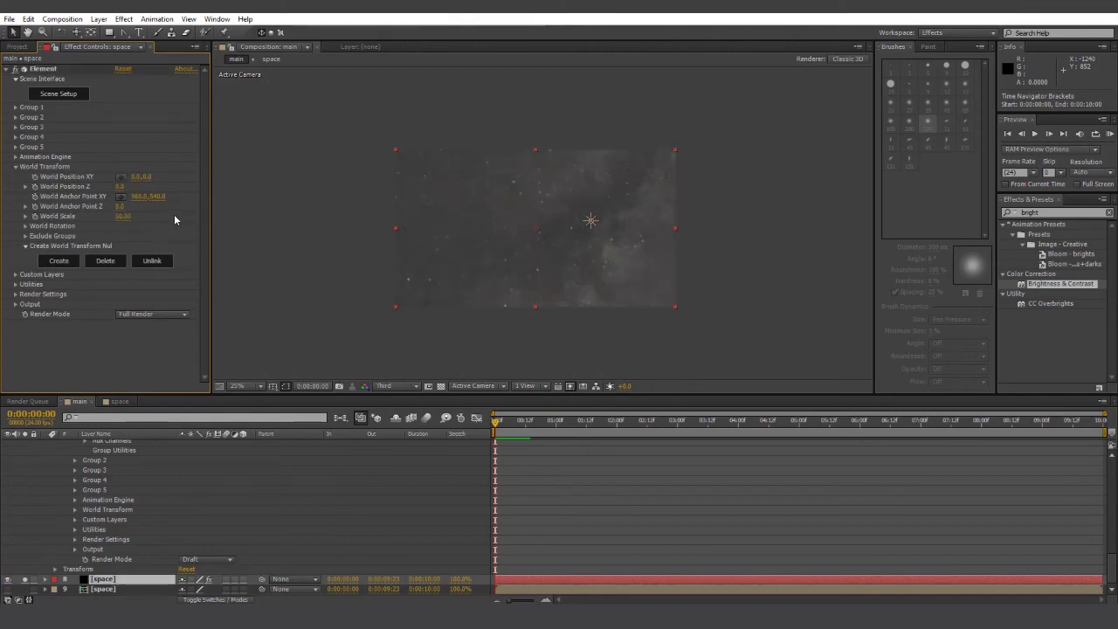
Examine the enlarged star background up close and preview it over the first several seconds of the camera move.
{"action": "key", "text": "period"}
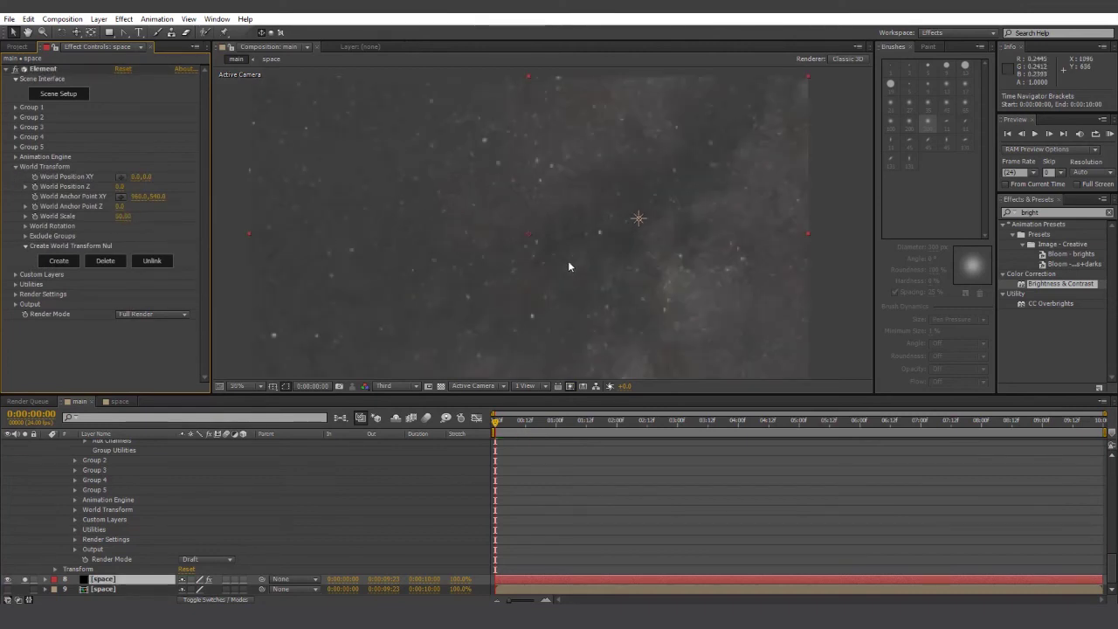
{"action": "key", "text": "comma"}
{"action": "key", "text": "e"}
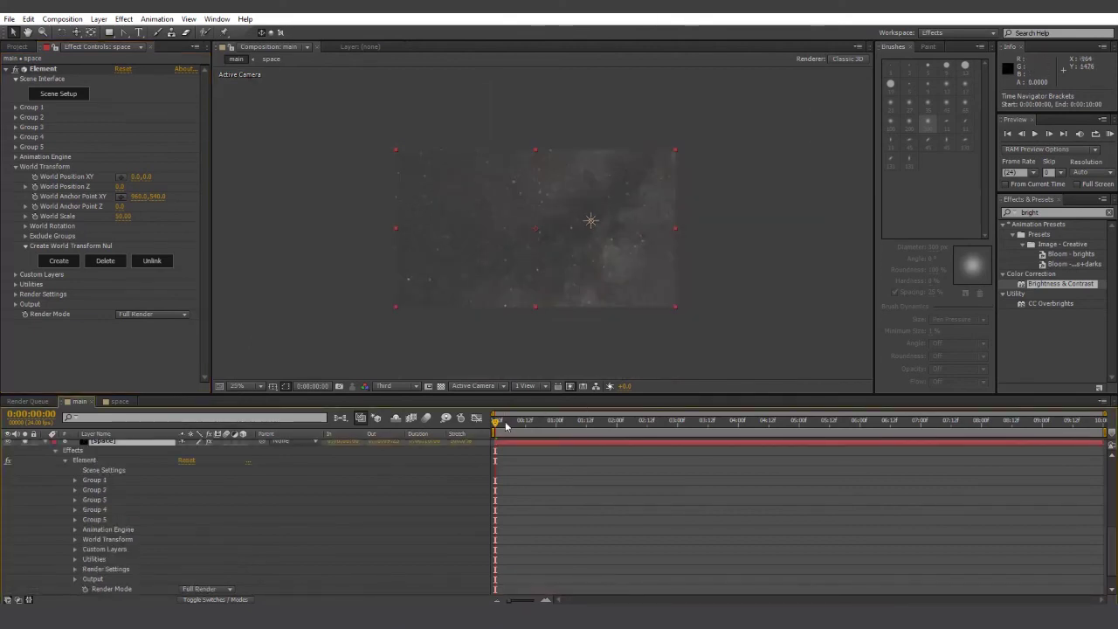
{"action": "left_click_drag", "start_coordinate": [505, 425], "coordinate": [537, 425]}
{"action": "key", "text": "KP_0"}
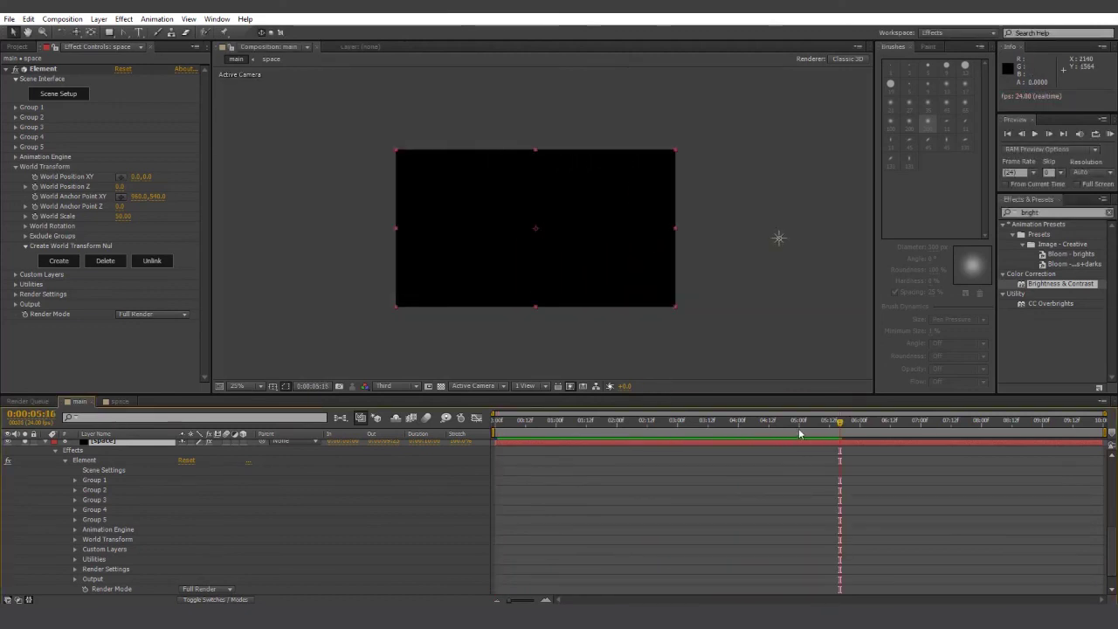
{"action": "left_click", "coordinate": [696, 422]}
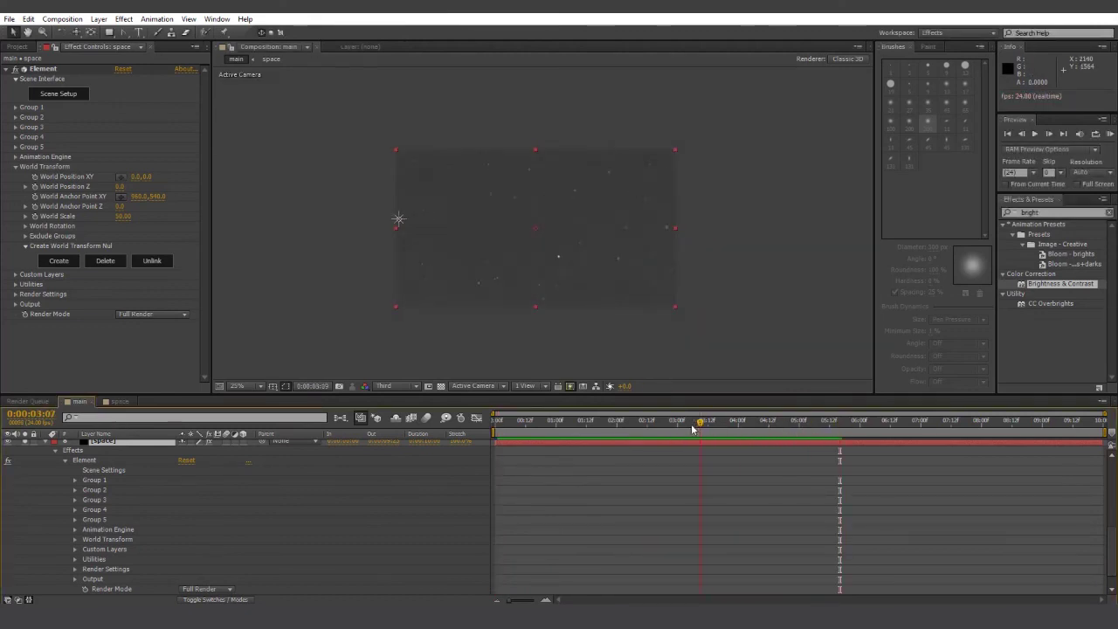
{"action": "left_click_drag", "start_coordinate": [569, 423], "coordinate": [514, 430]}
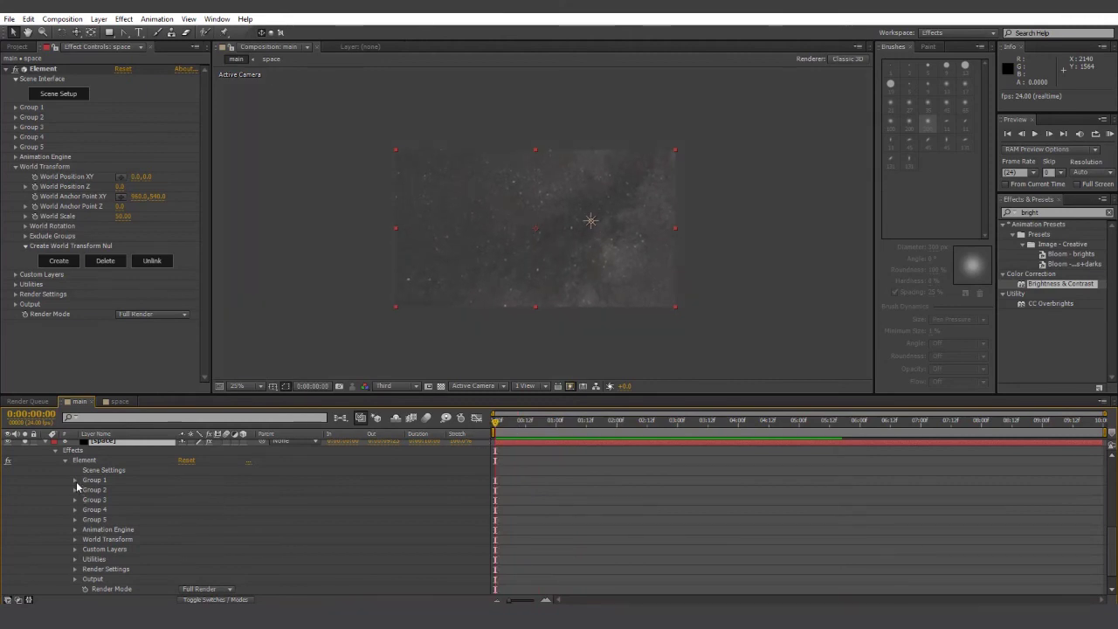
Link the space layer's World Position XY to the ship control parent's Position with an expression.
{"action": "left_click", "coordinate": [74, 539]}
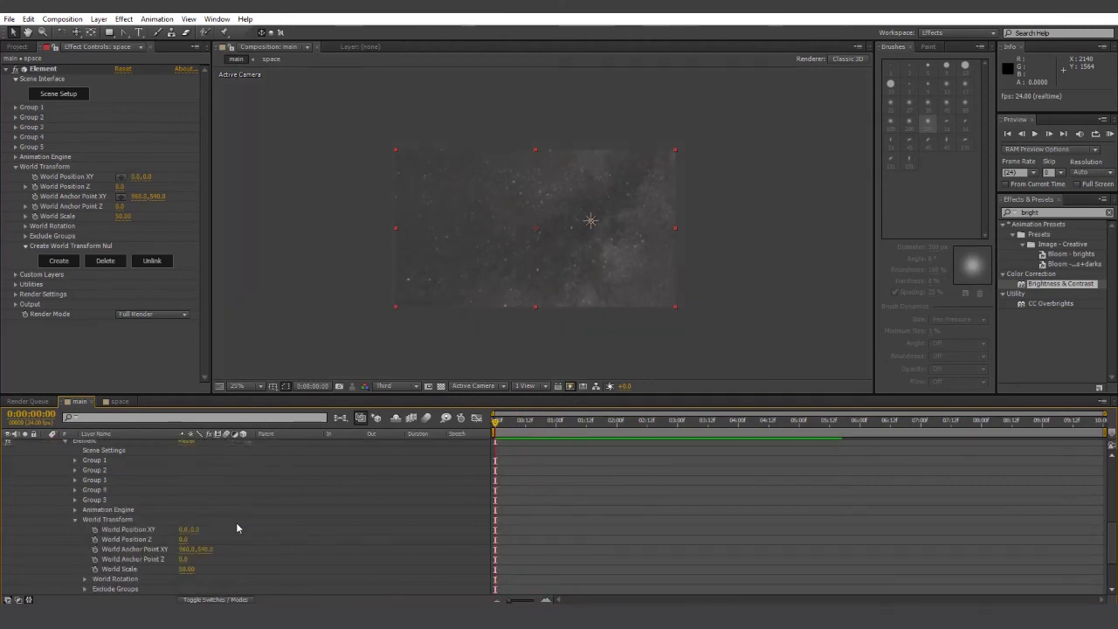
{"action": "left_click", "coordinate": [94, 529], "text": "alt"}
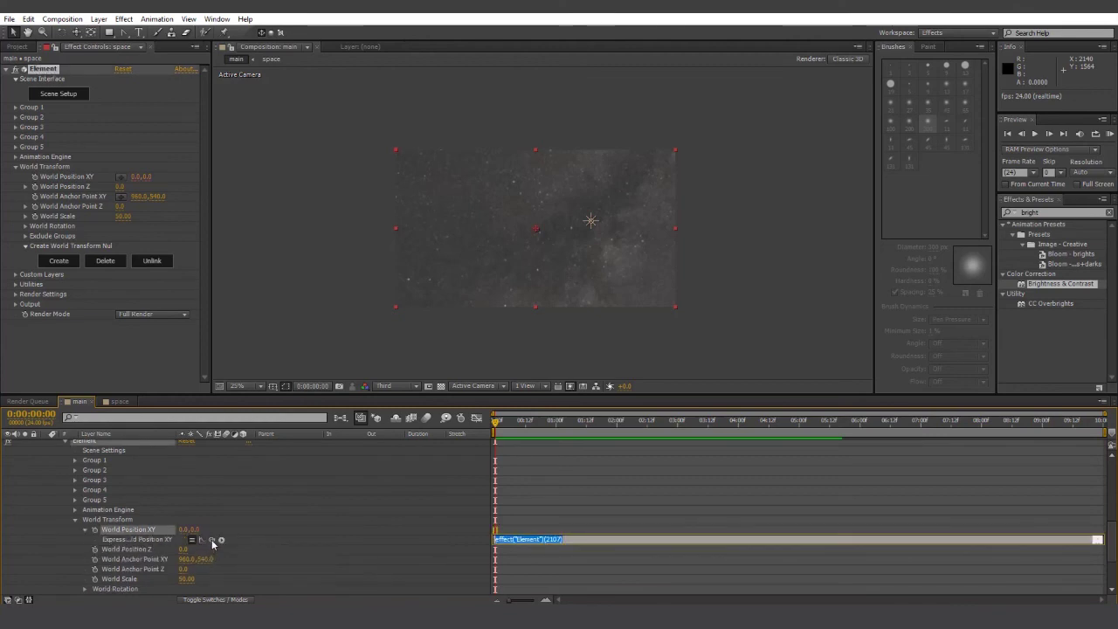
{"action": "scroll", "coordinate": [214, 551], "scroll_direction": "up", "scroll_amount": 5}
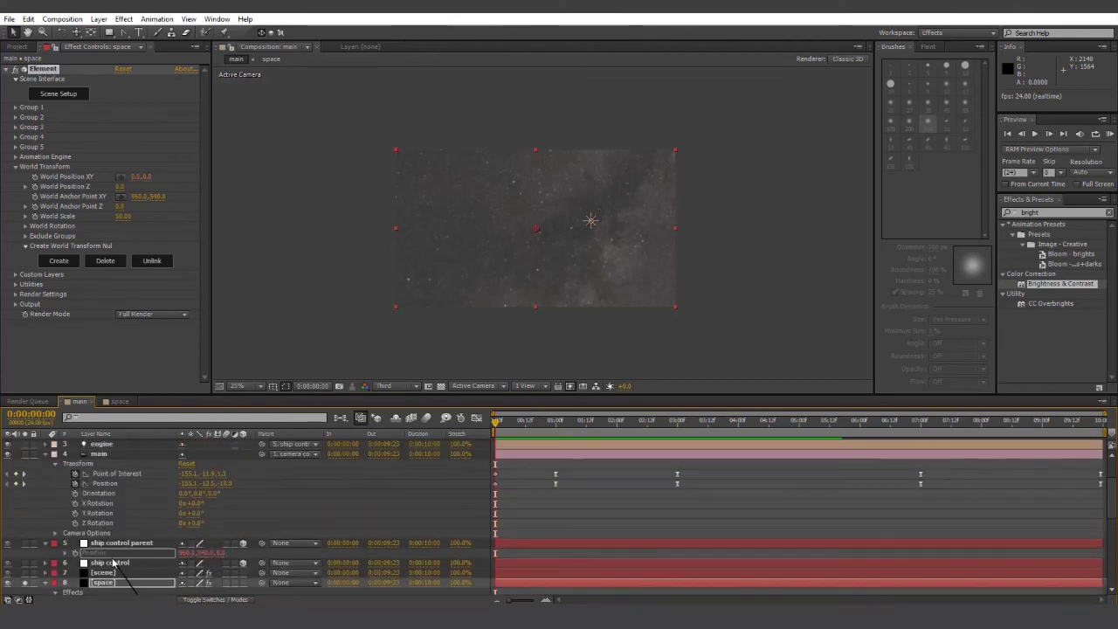
{"action": "left_click_drag", "start_coordinate": [114, 558], "coordinate": [109, 553]}
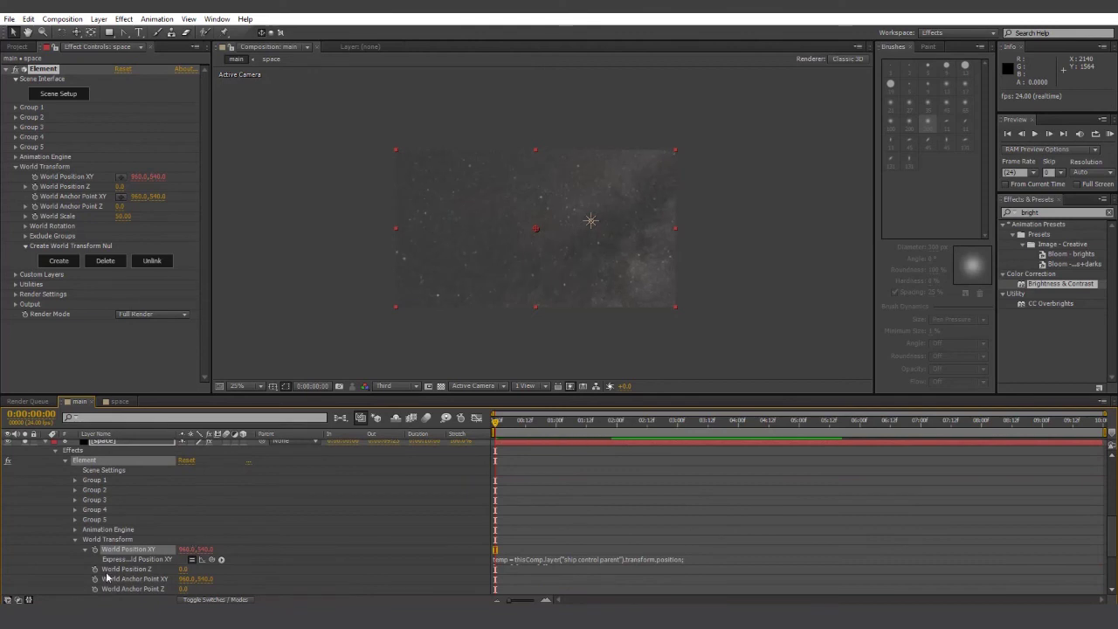
Link the space layer's World Position Z to the Z value of the ship control parent's Position with an expression.
{"action": "left_click", "coordinate": [95, 569], "text": "alt"}
{"action": "scroll", "coordinate": [215, 580], "scroll_direction": "up", "scroll_amount": 5}
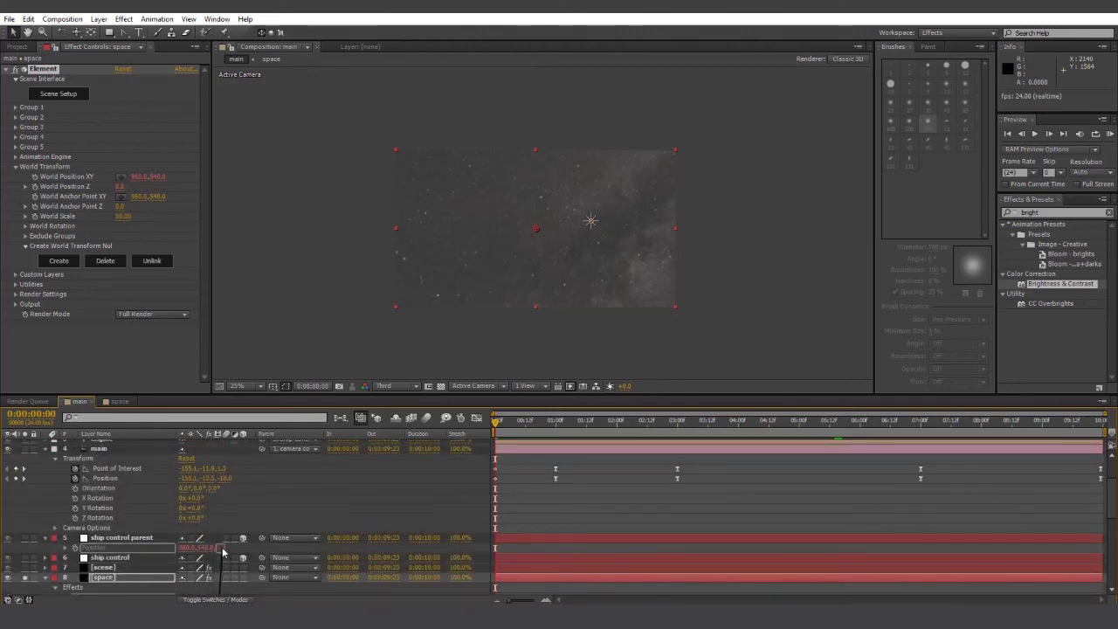
{"action": "left_click_drag", "start_coordinate": [223, 552], "coordinate": [220, 548]}
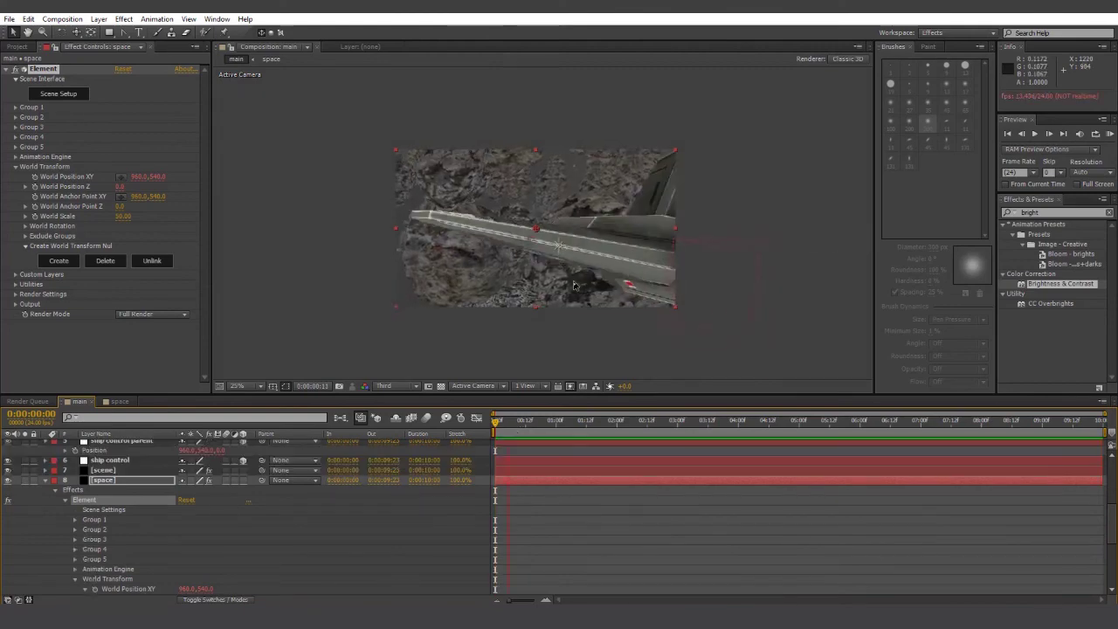